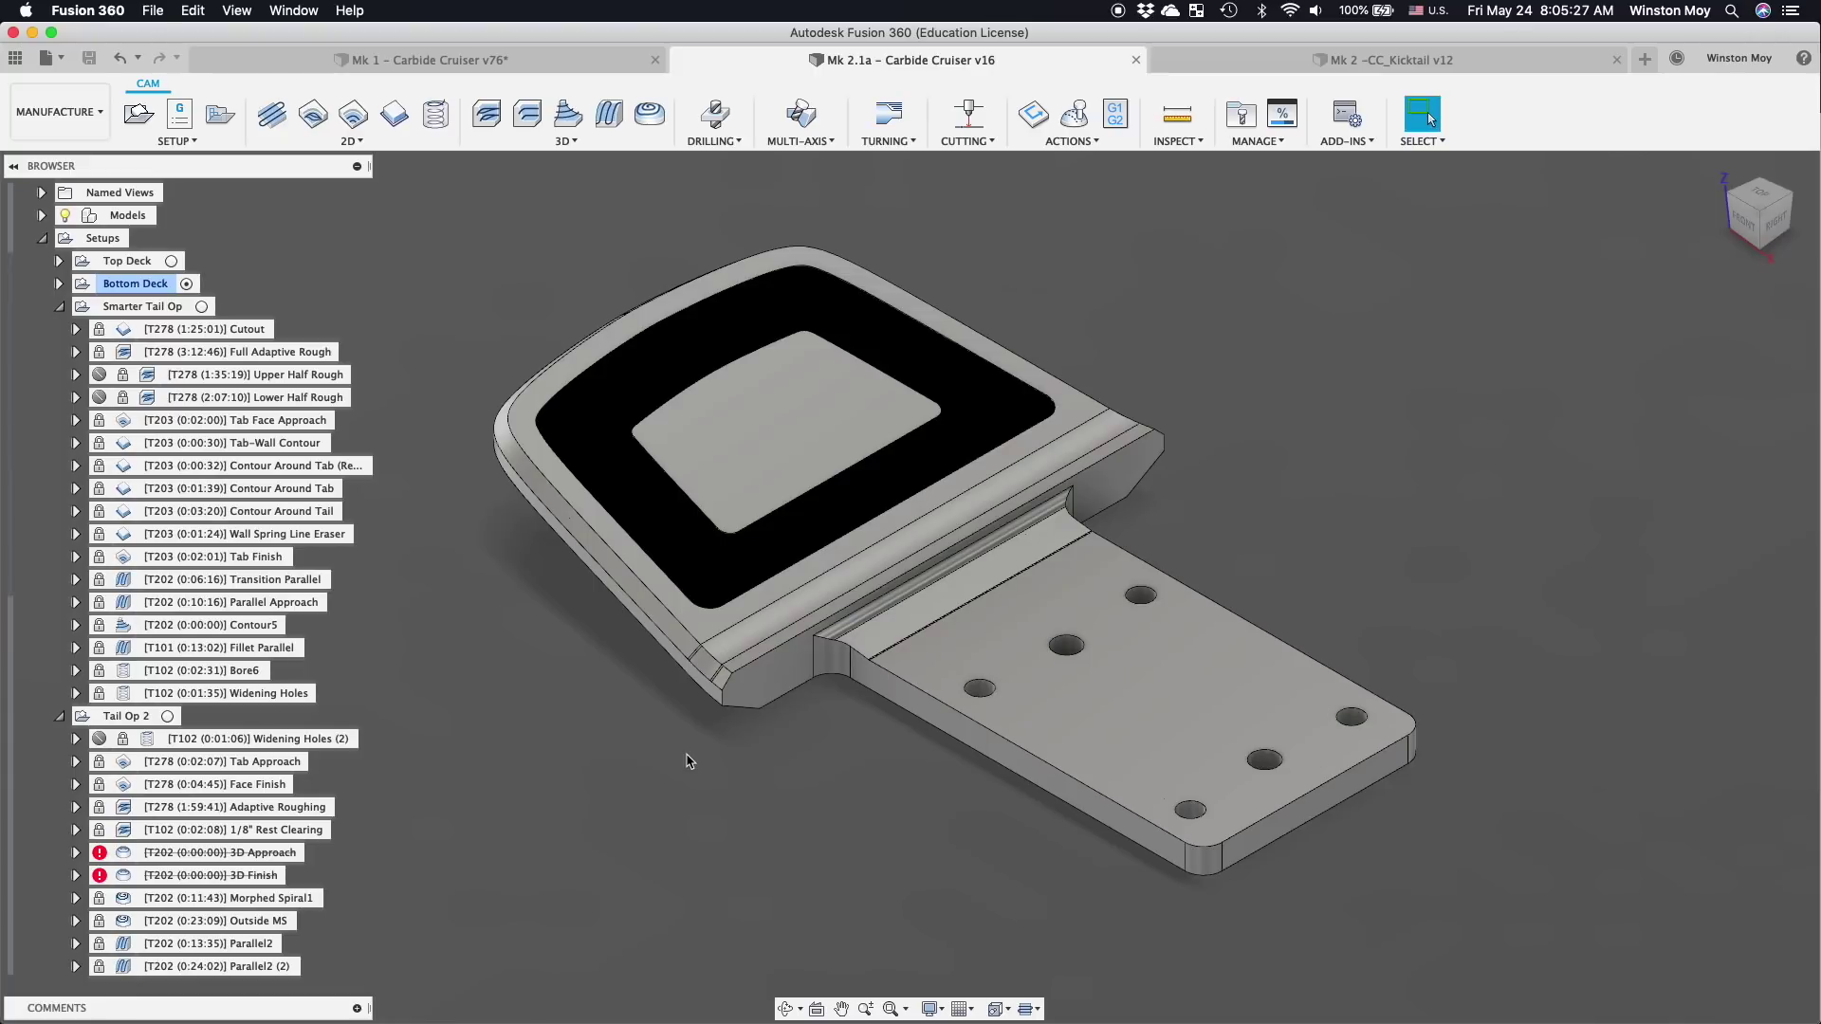
- Display the Cutout toolpath and inspect it from top-down, corner and home views
{"action": "left_click", "coordinate": [237, 332]}
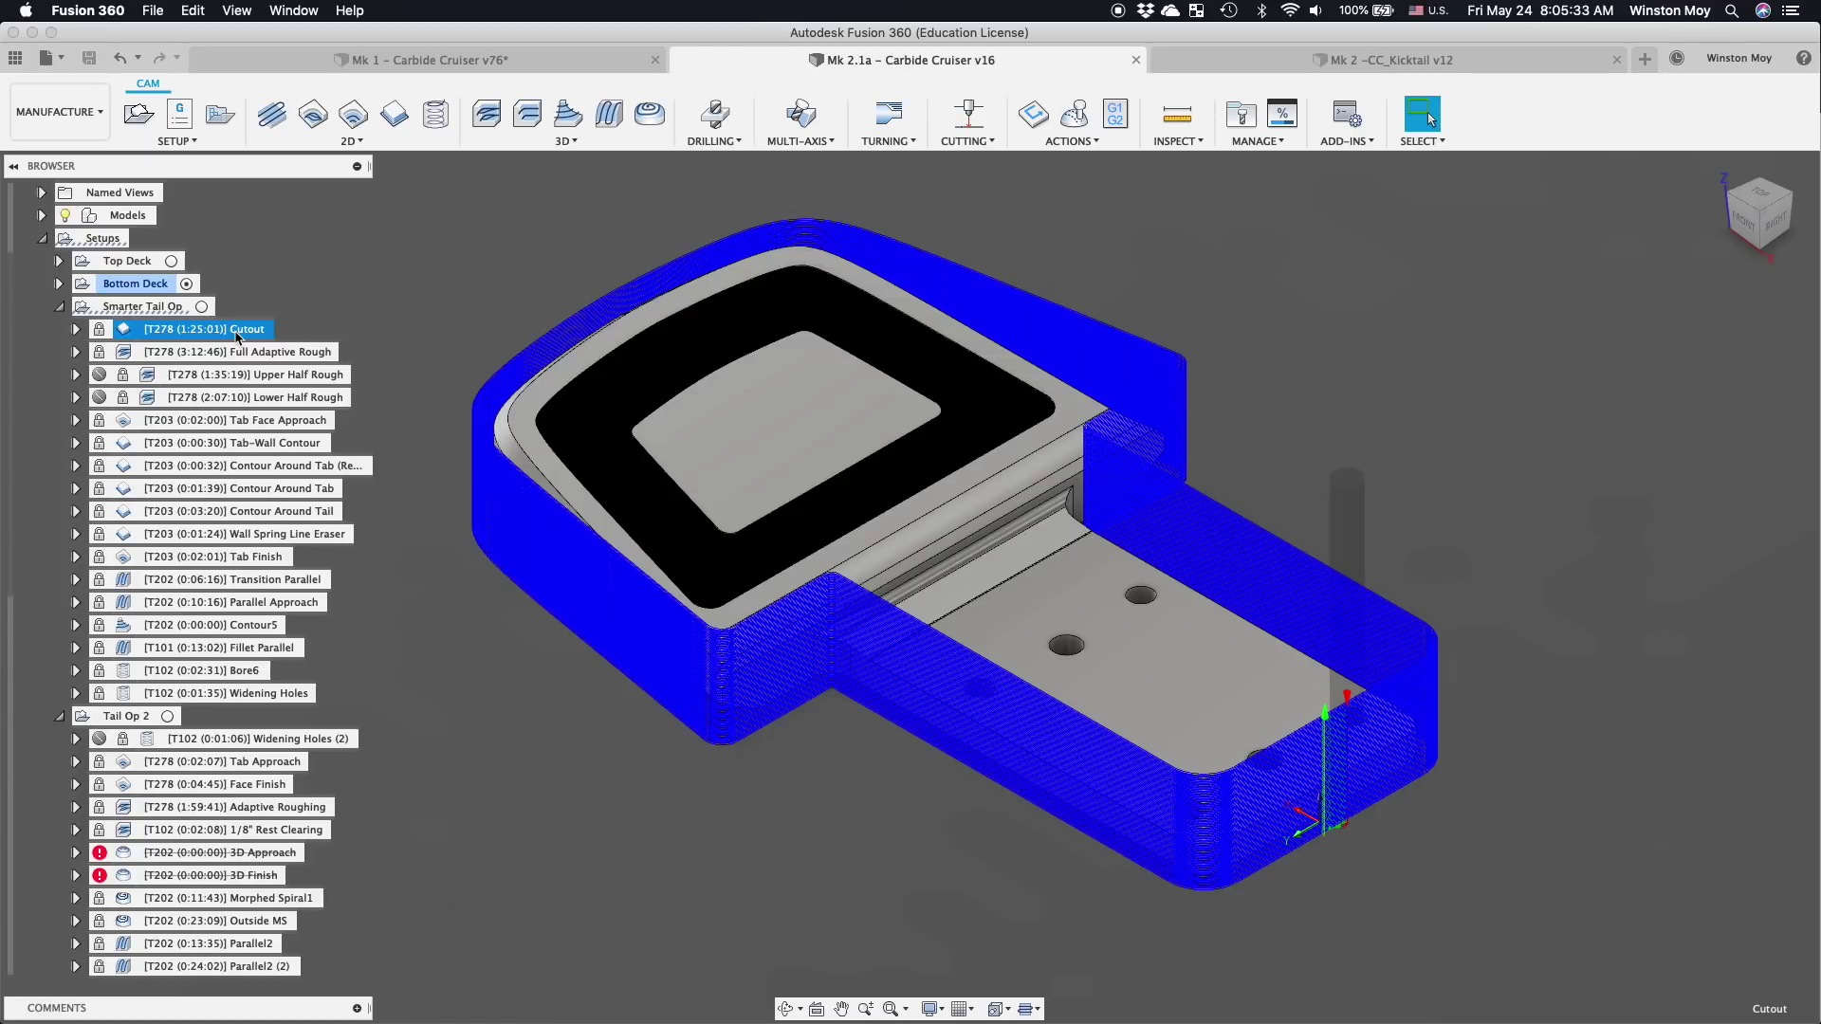
{"action": "left_click_drag", "start_coordinate": [1735, 225], "coordinate": [1727, 234]}
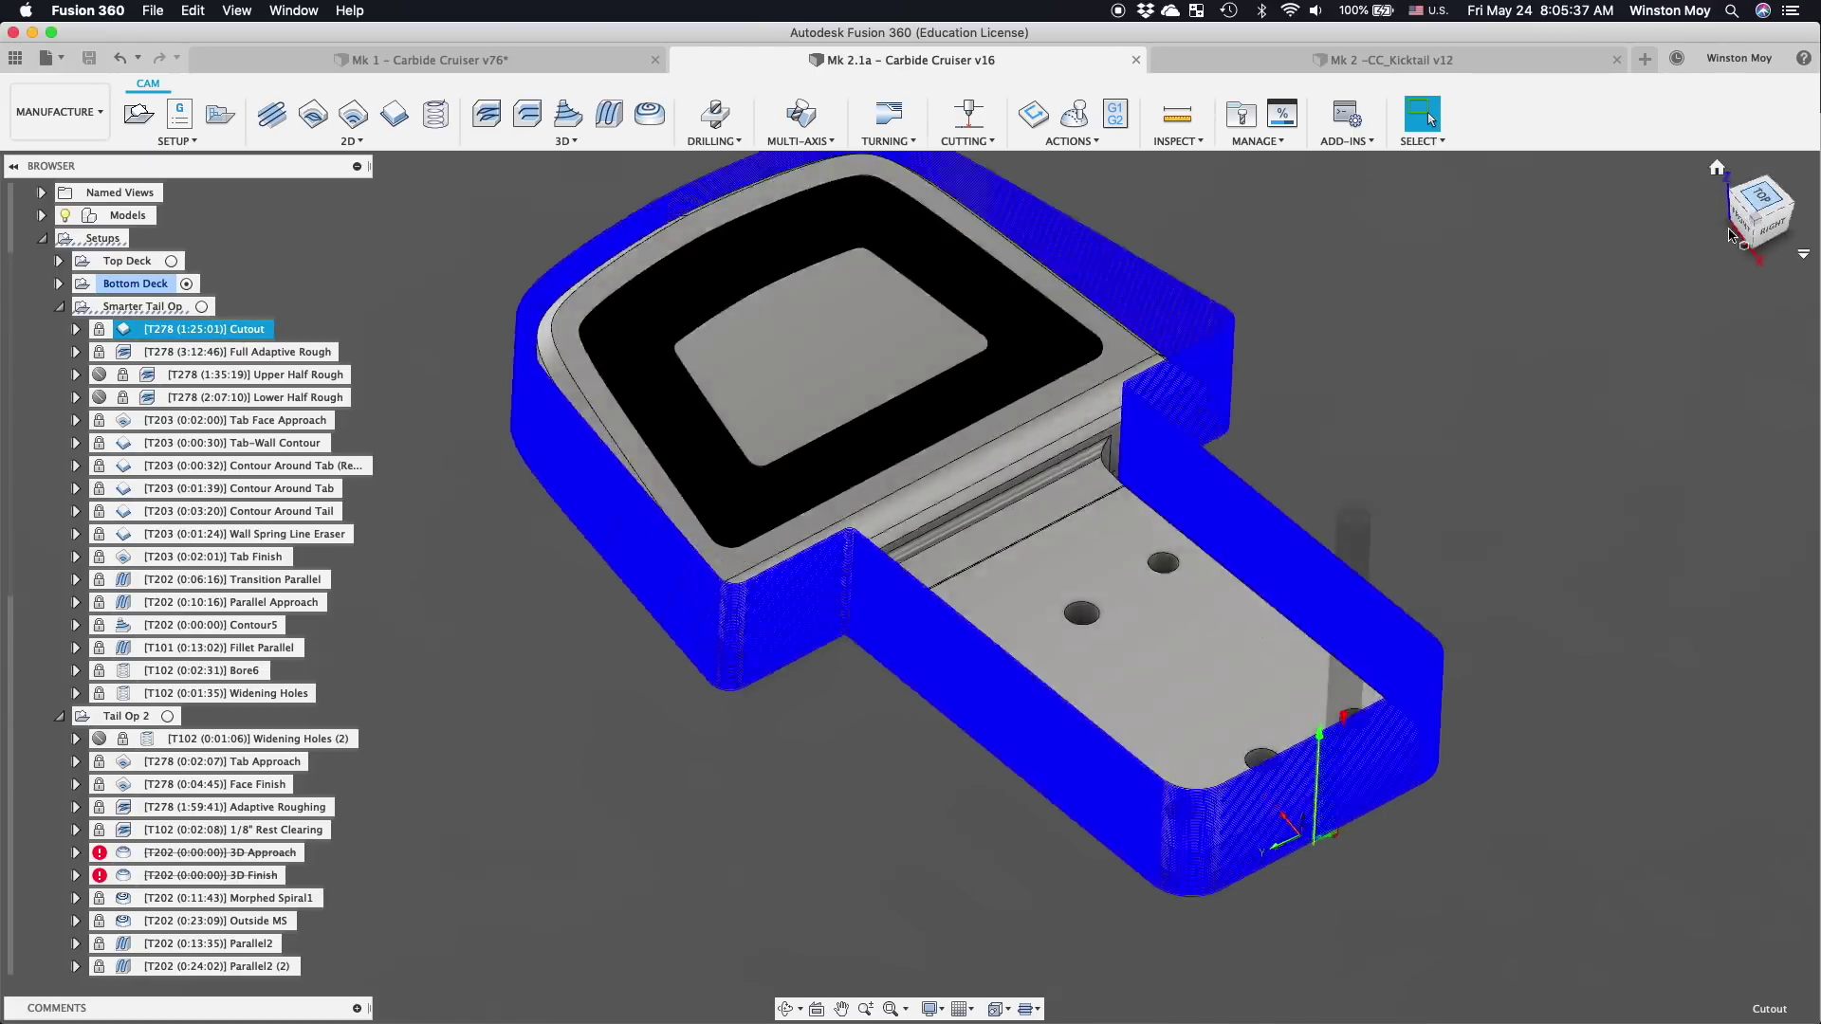
{"action": "scroll", "coordinate": [1284, 862], "scroll_direction": "up", "scroll_amount": 5}
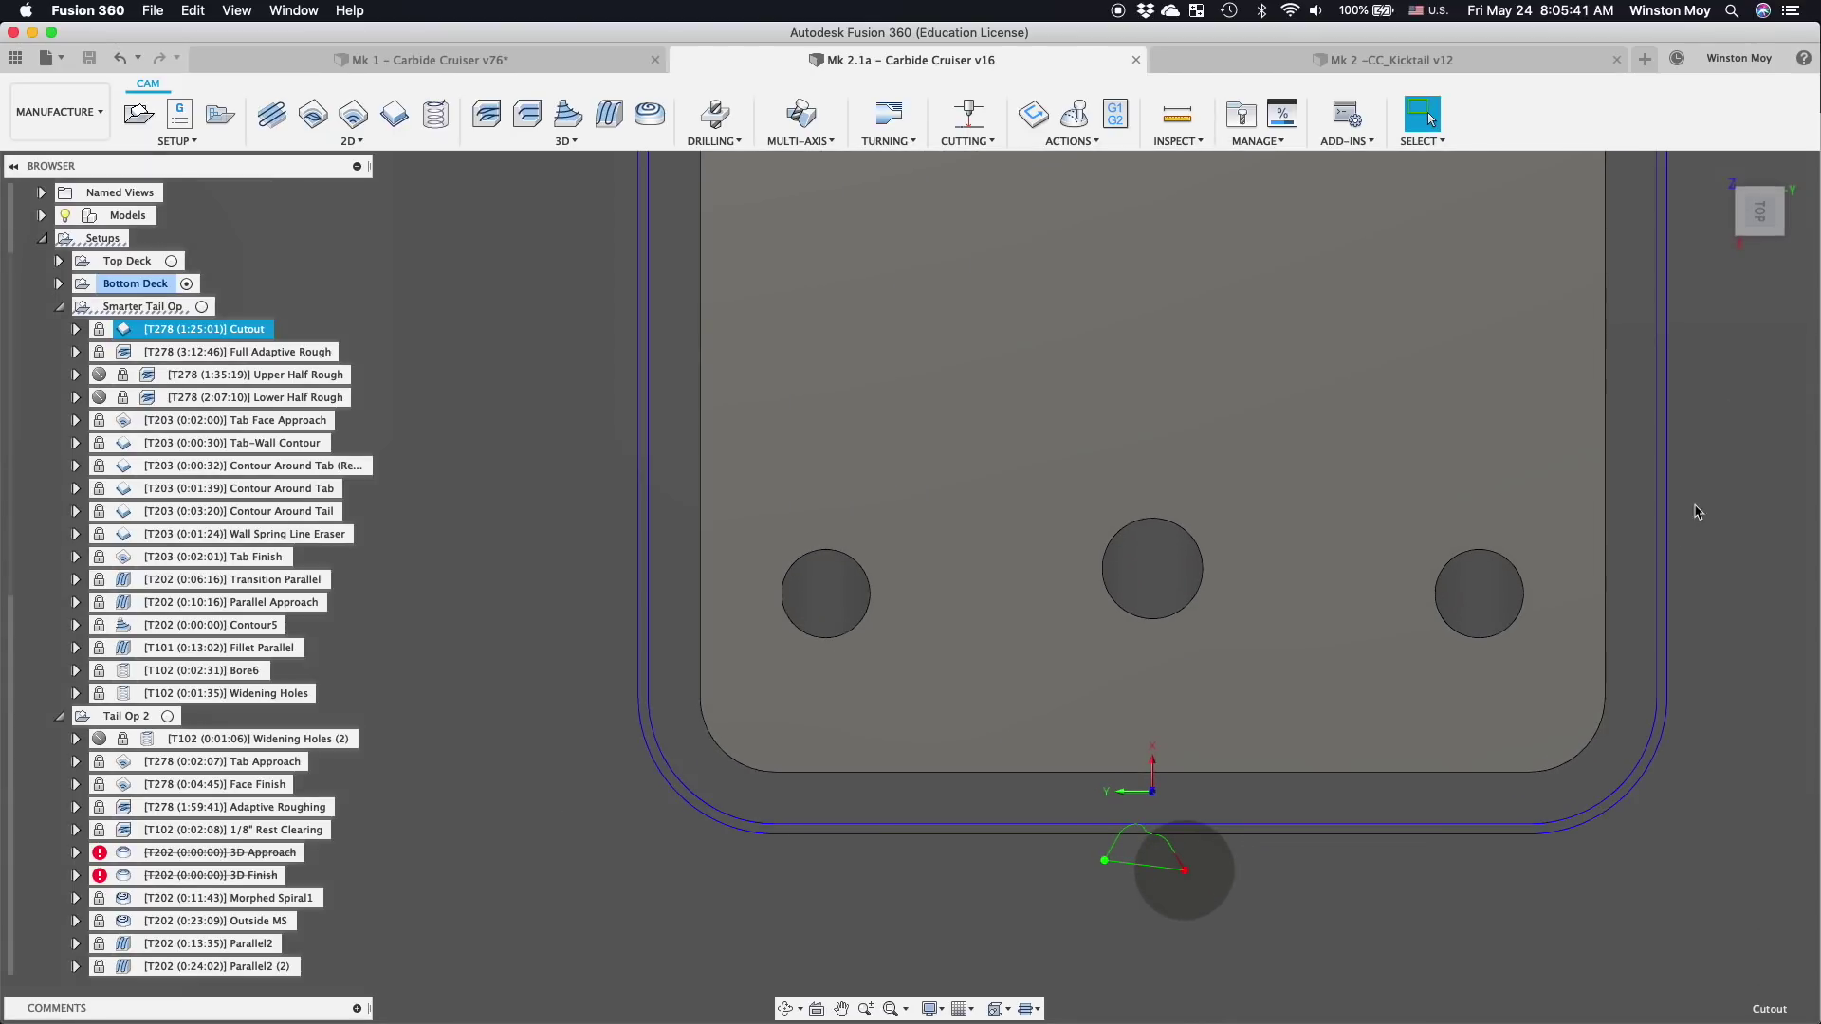
{"action": "left_click", "coordinate": [1745, 234]}
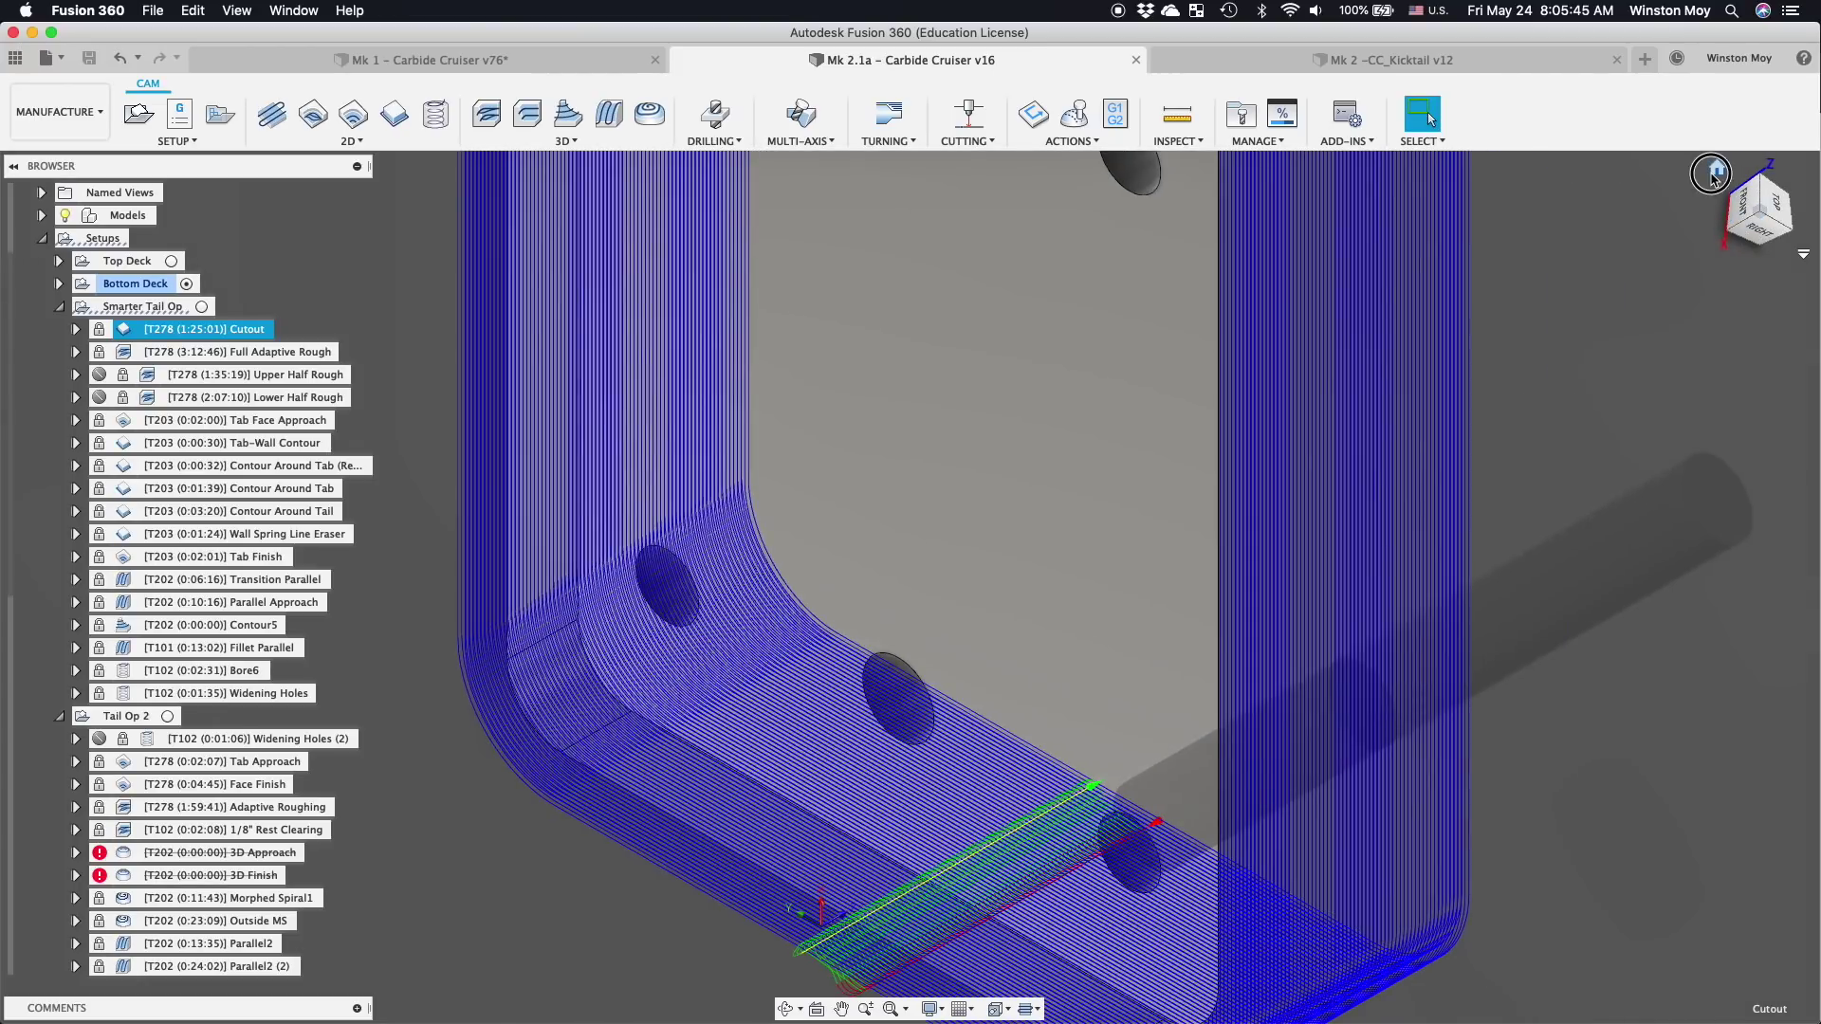
{"action": "left_click", "coordinate": [1719, 179]}
{"action": "scroll", "coordinate": [1619, 656], "scroll_direction": "down", "scroll_amount": 1}
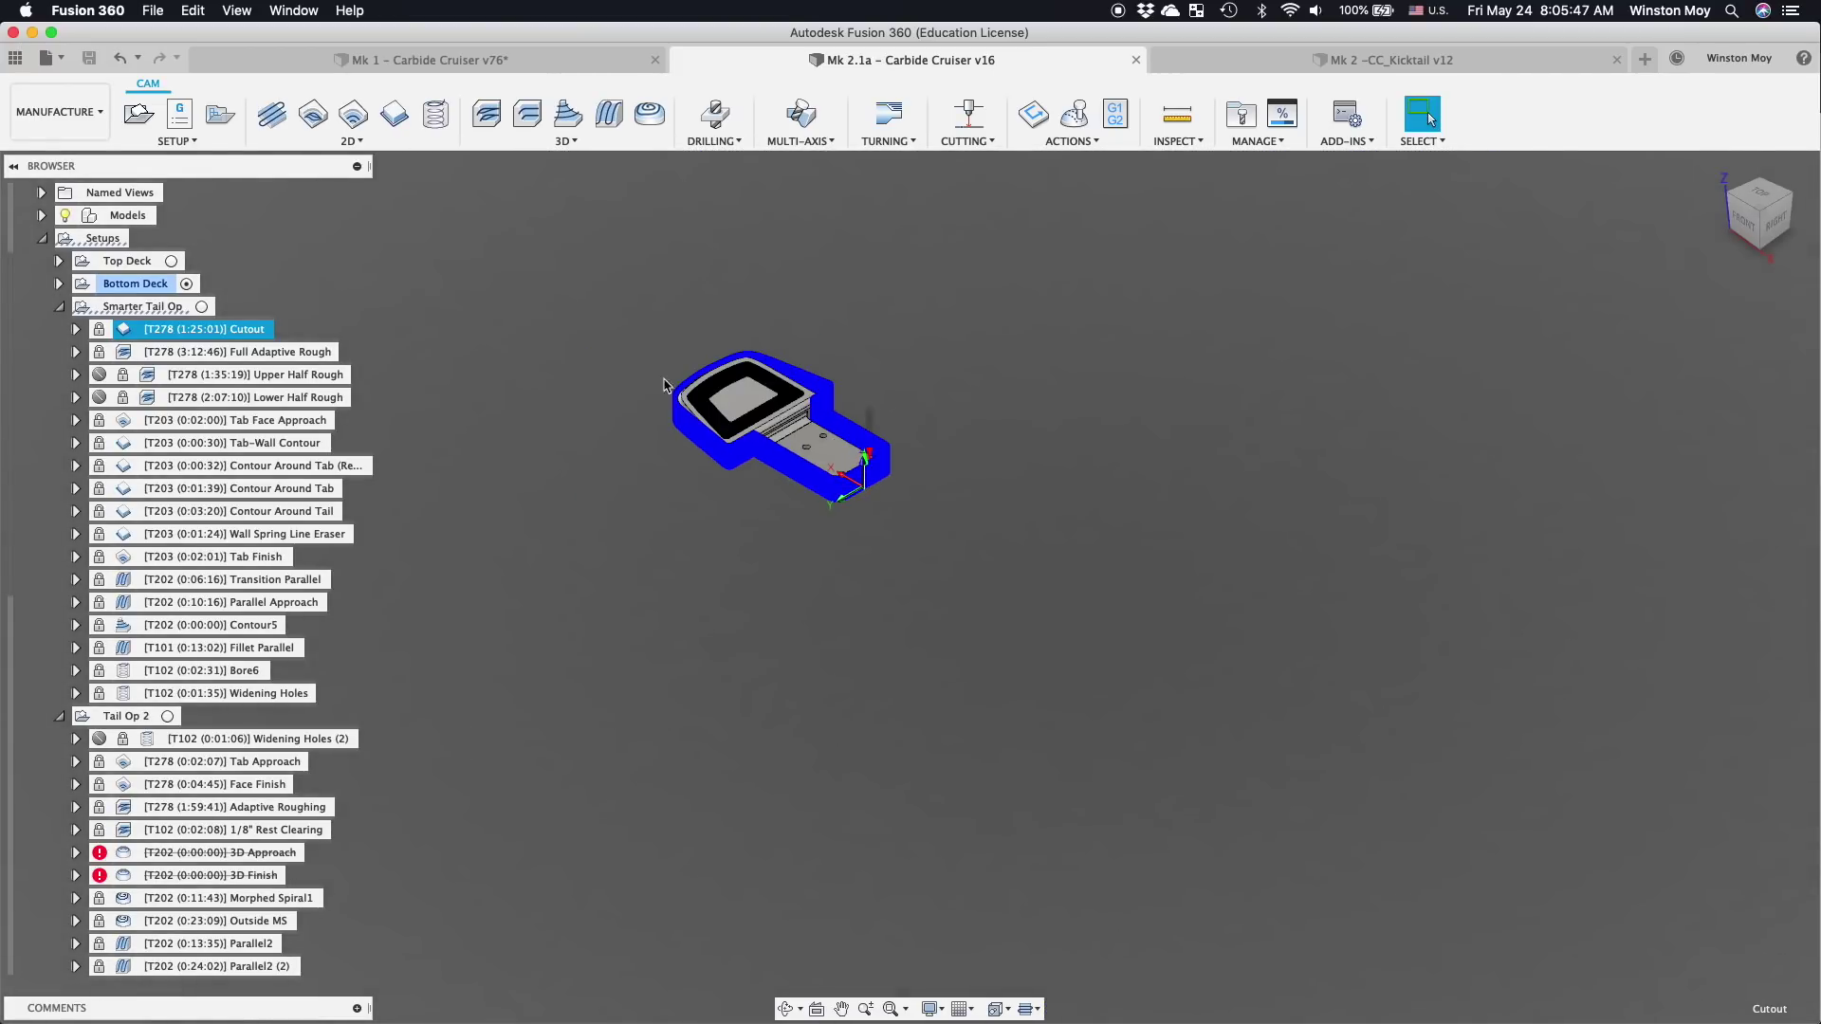
{"action": "scroll", "coordinate": [721, 389], "scroll_direction": "up", "scroll_amount": 8}
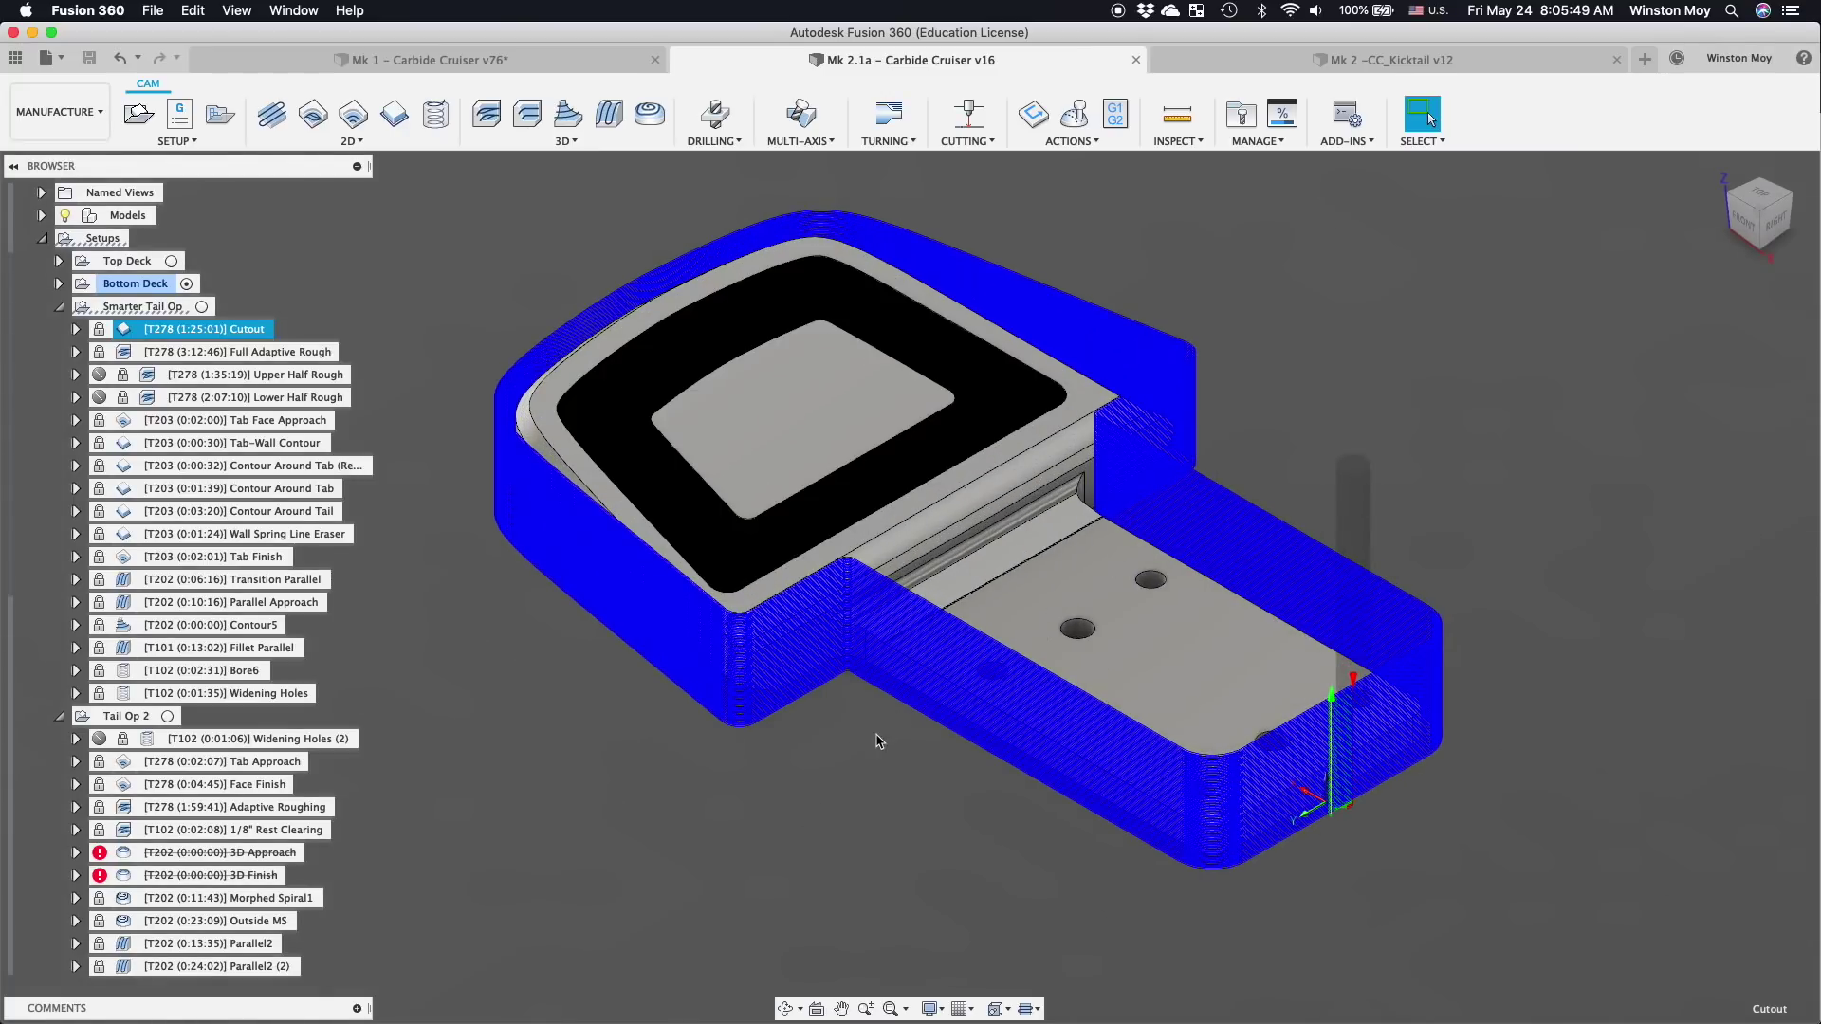
- Hide and reshow the Cutout toolpath, then bring up the Cutout operation's actions
{"action": "left_click", "coordinate": [834, 755]}
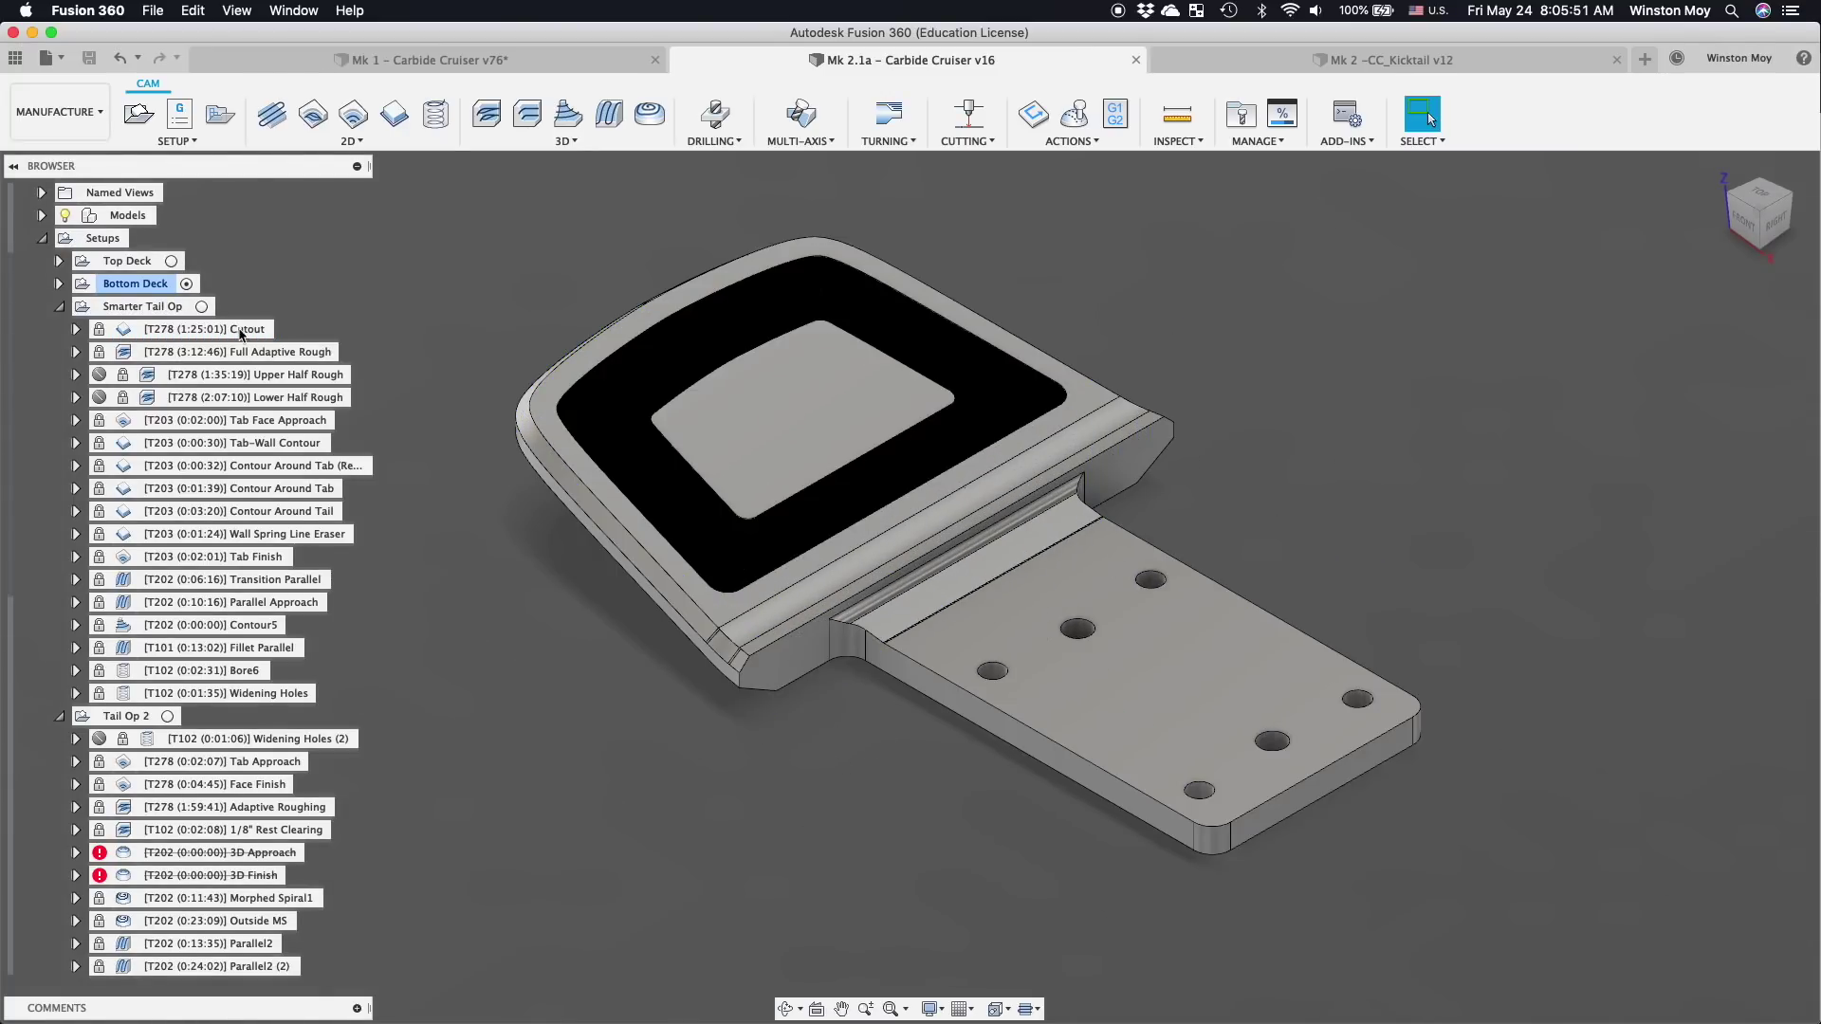
{"action": "left_click", "coordinate": [232, 330]}
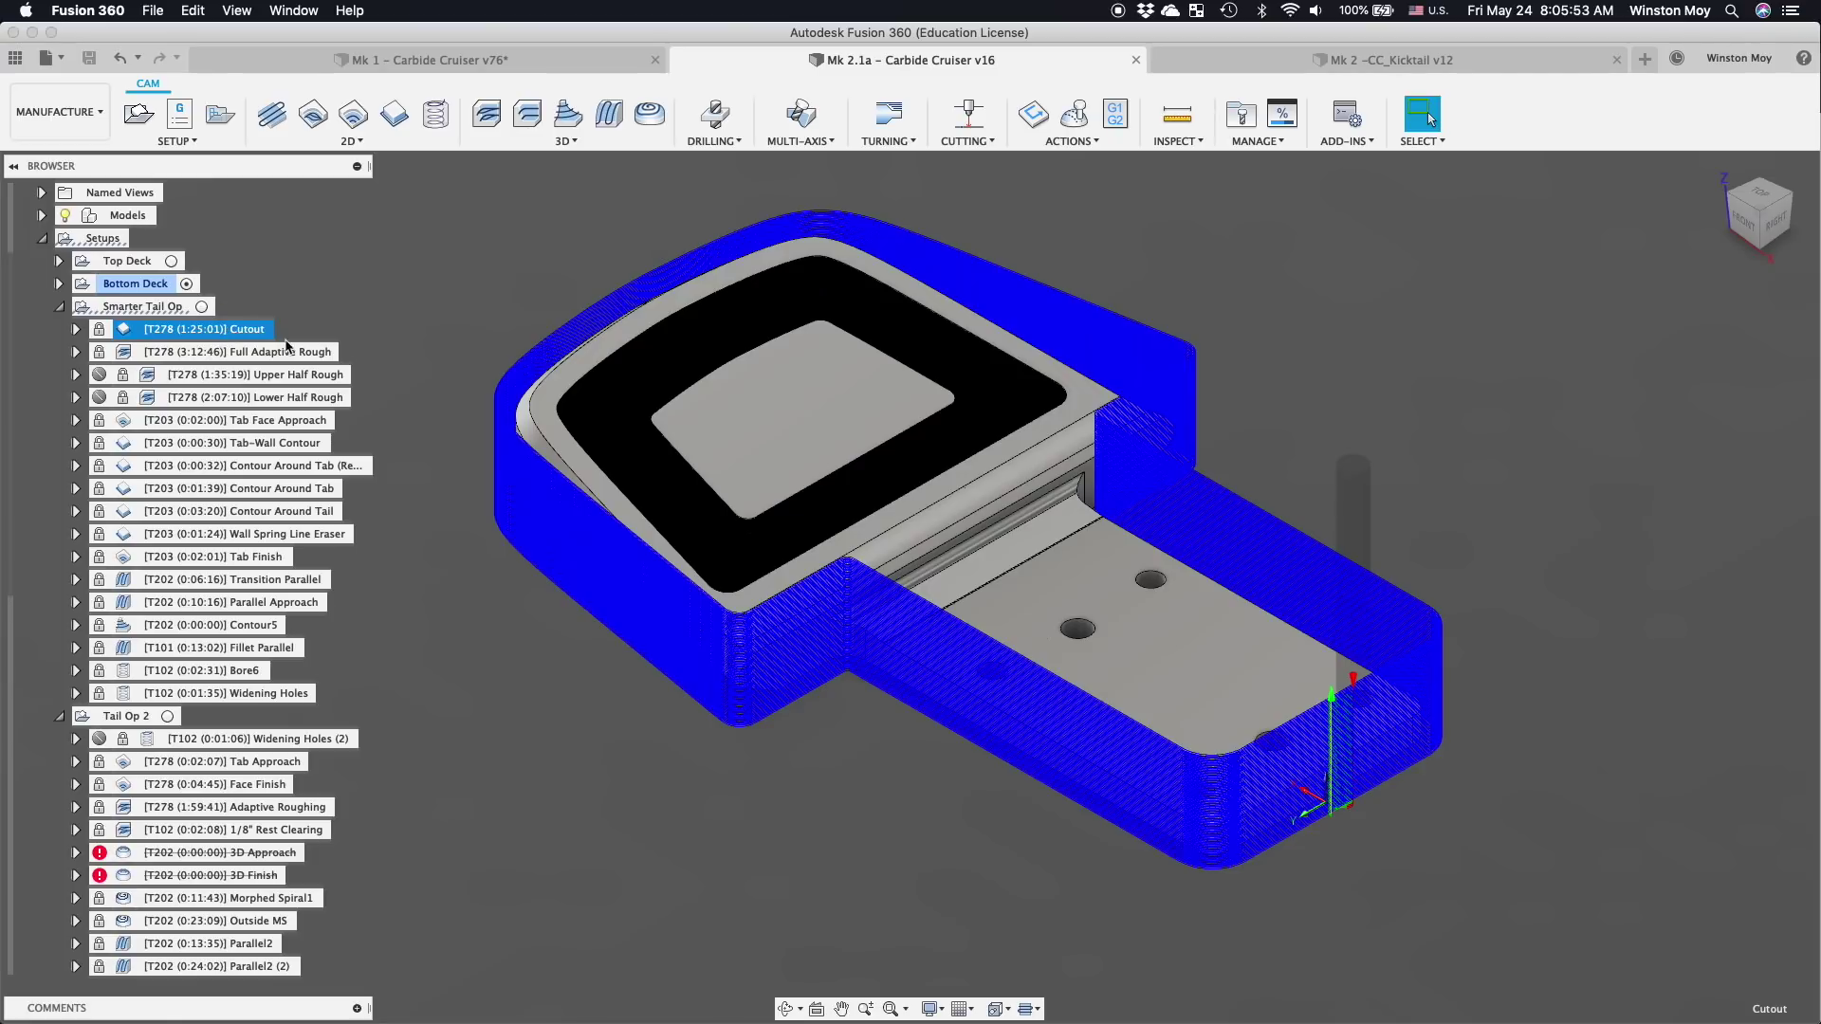
{"action": "right_click", "coordinate": [302, 345]}
- Unprotect Cutout, review its Geometry, Heights and Passes settings, and cancel without changes
{"action": "left_click", "coordinate": [306, 344]}
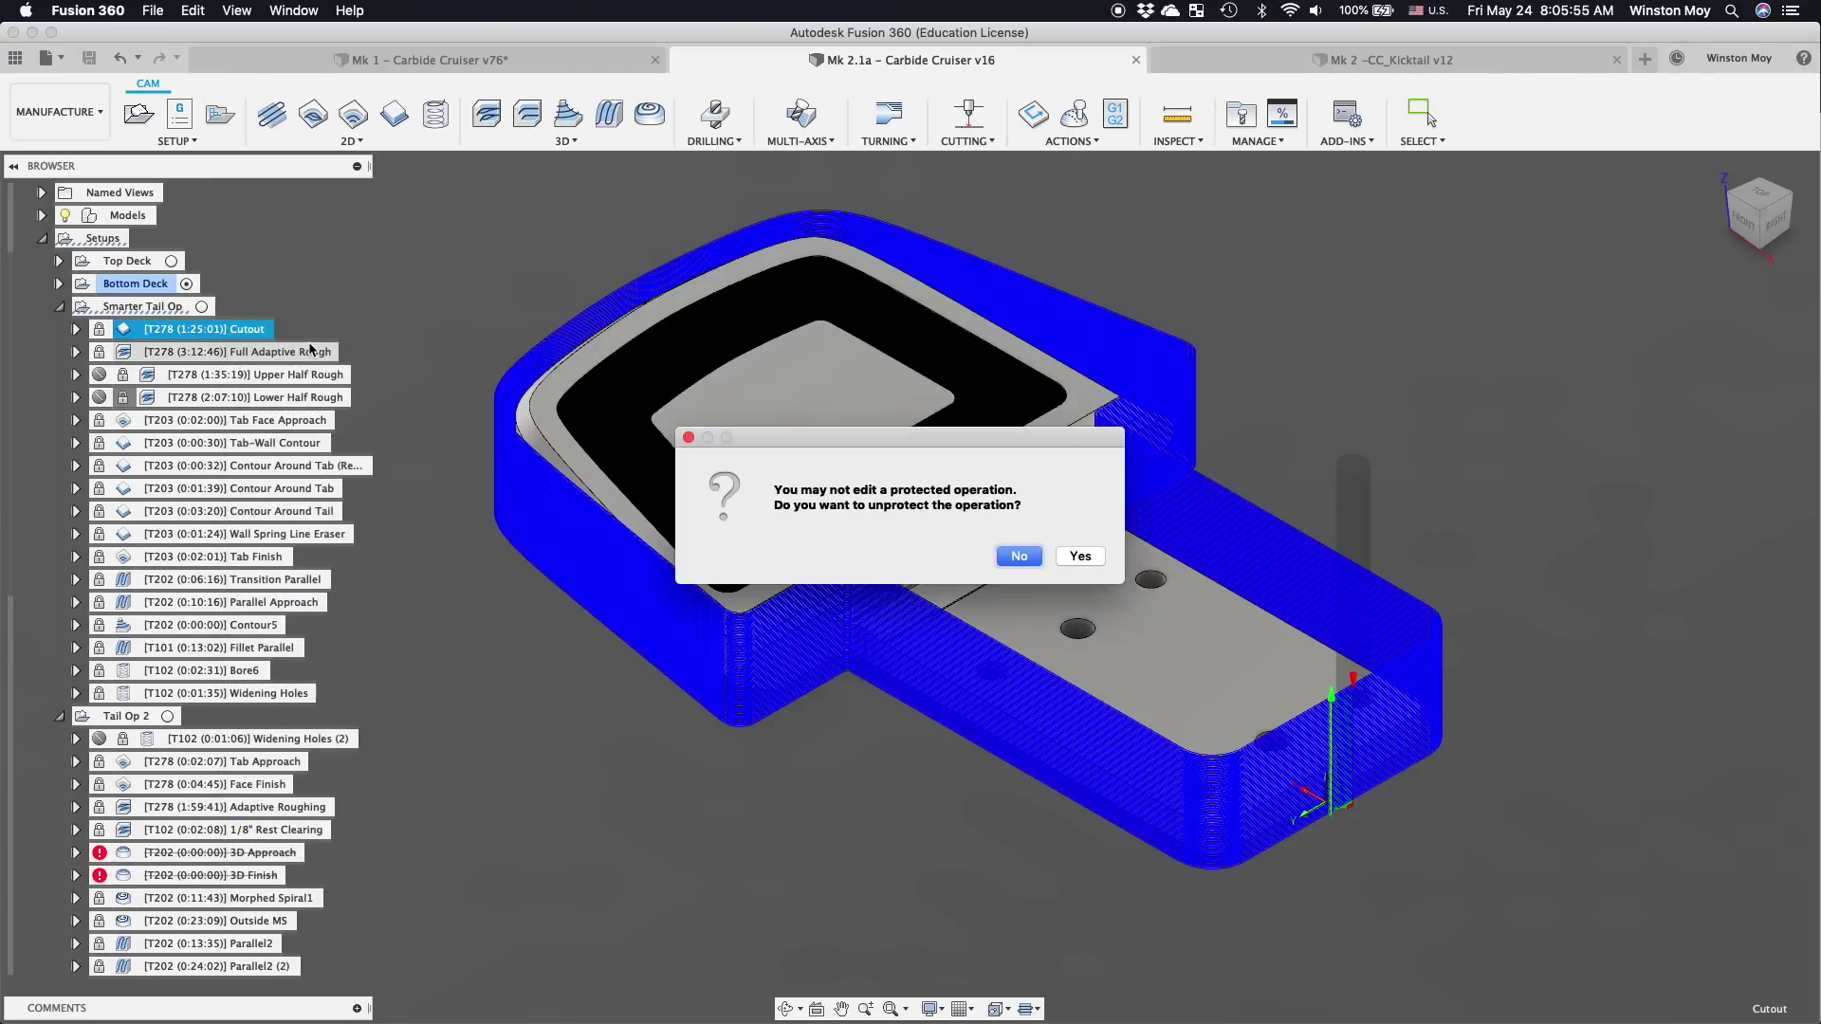
{"action": "left_click", "coordinate": [1084, 558]}
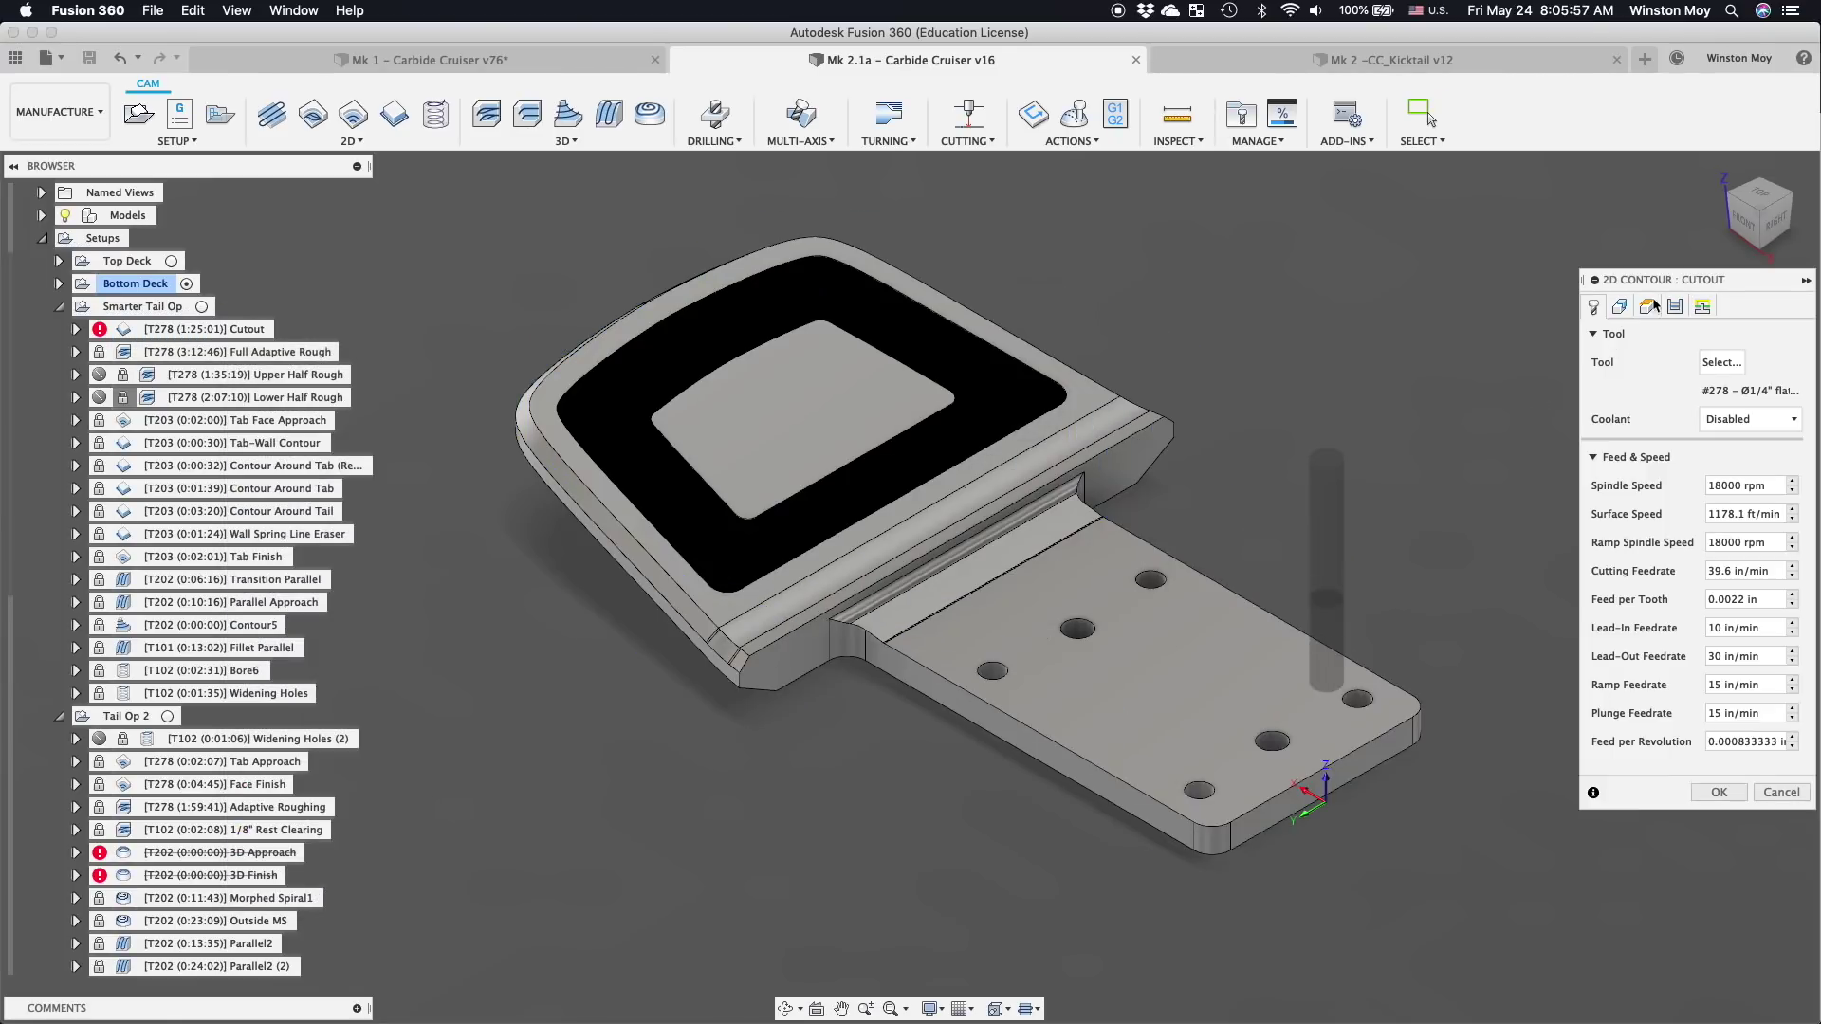
{"action": "left_click", "coordinate": [1619, 305]}
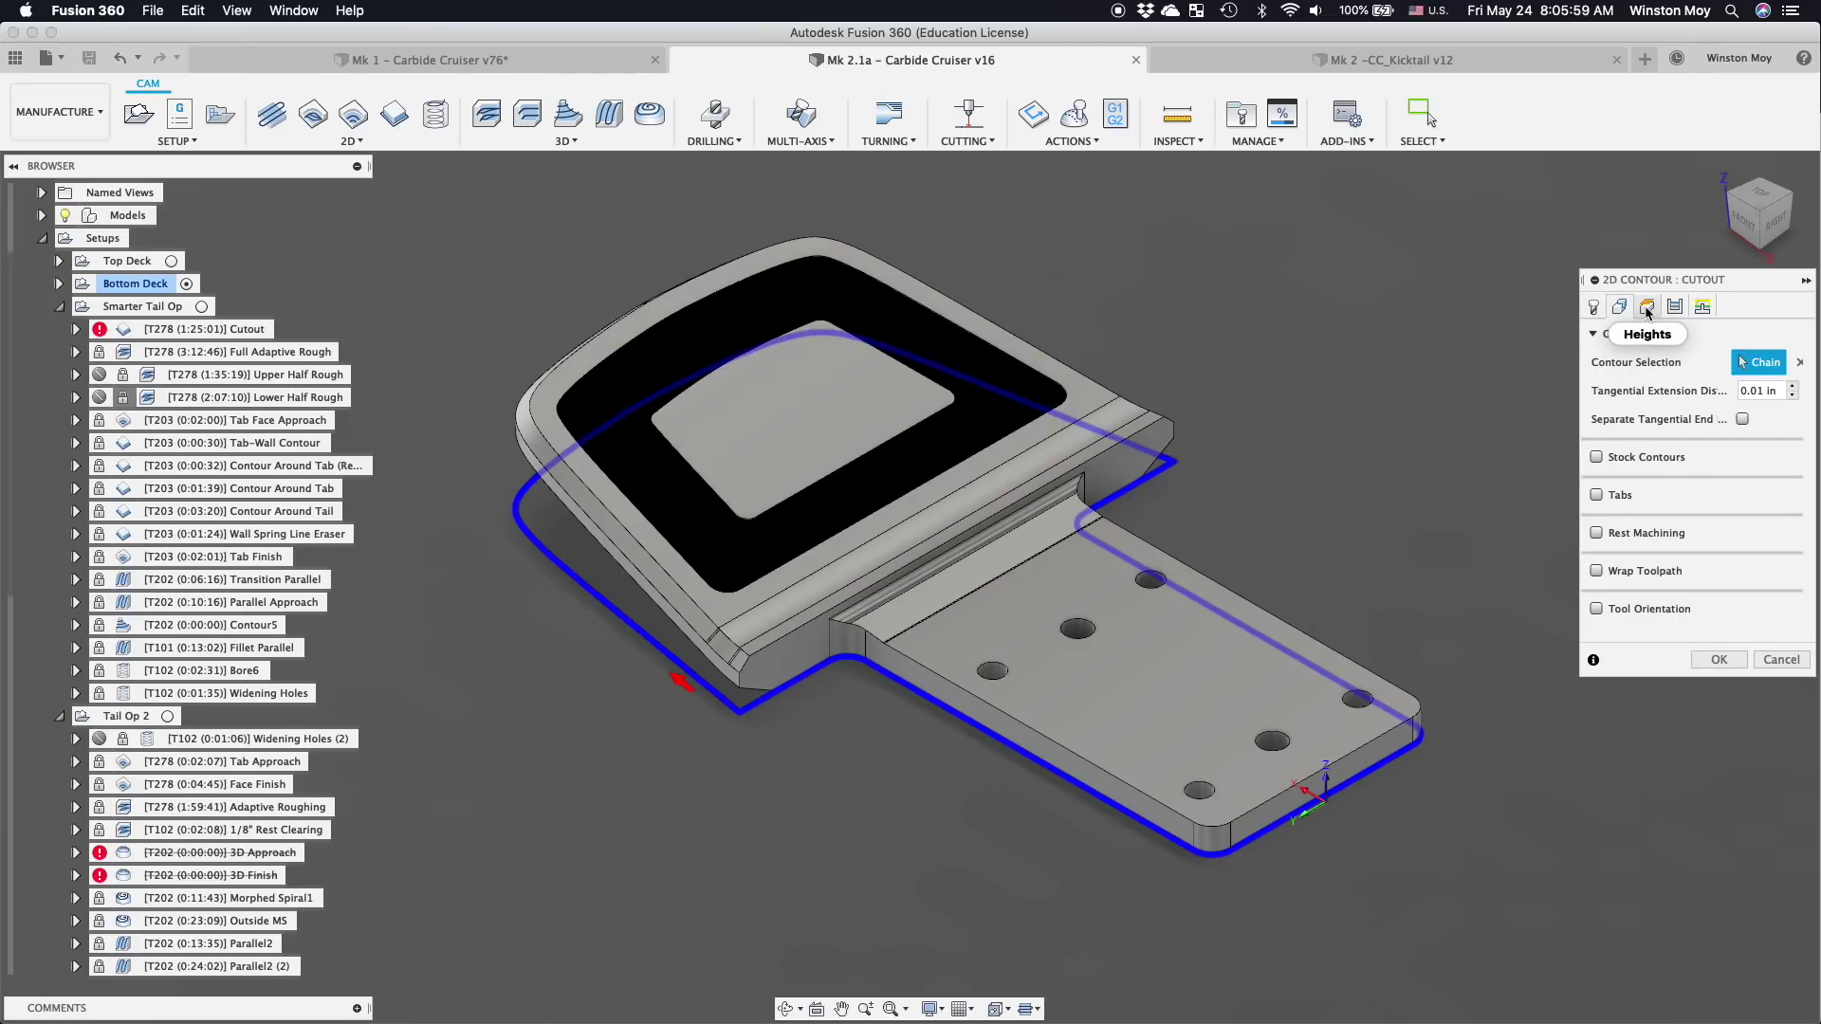
{"action": "left_click", "coordinate": [1646, 307]}
{"action": "left_click", "coordinate": [1675, 307]}
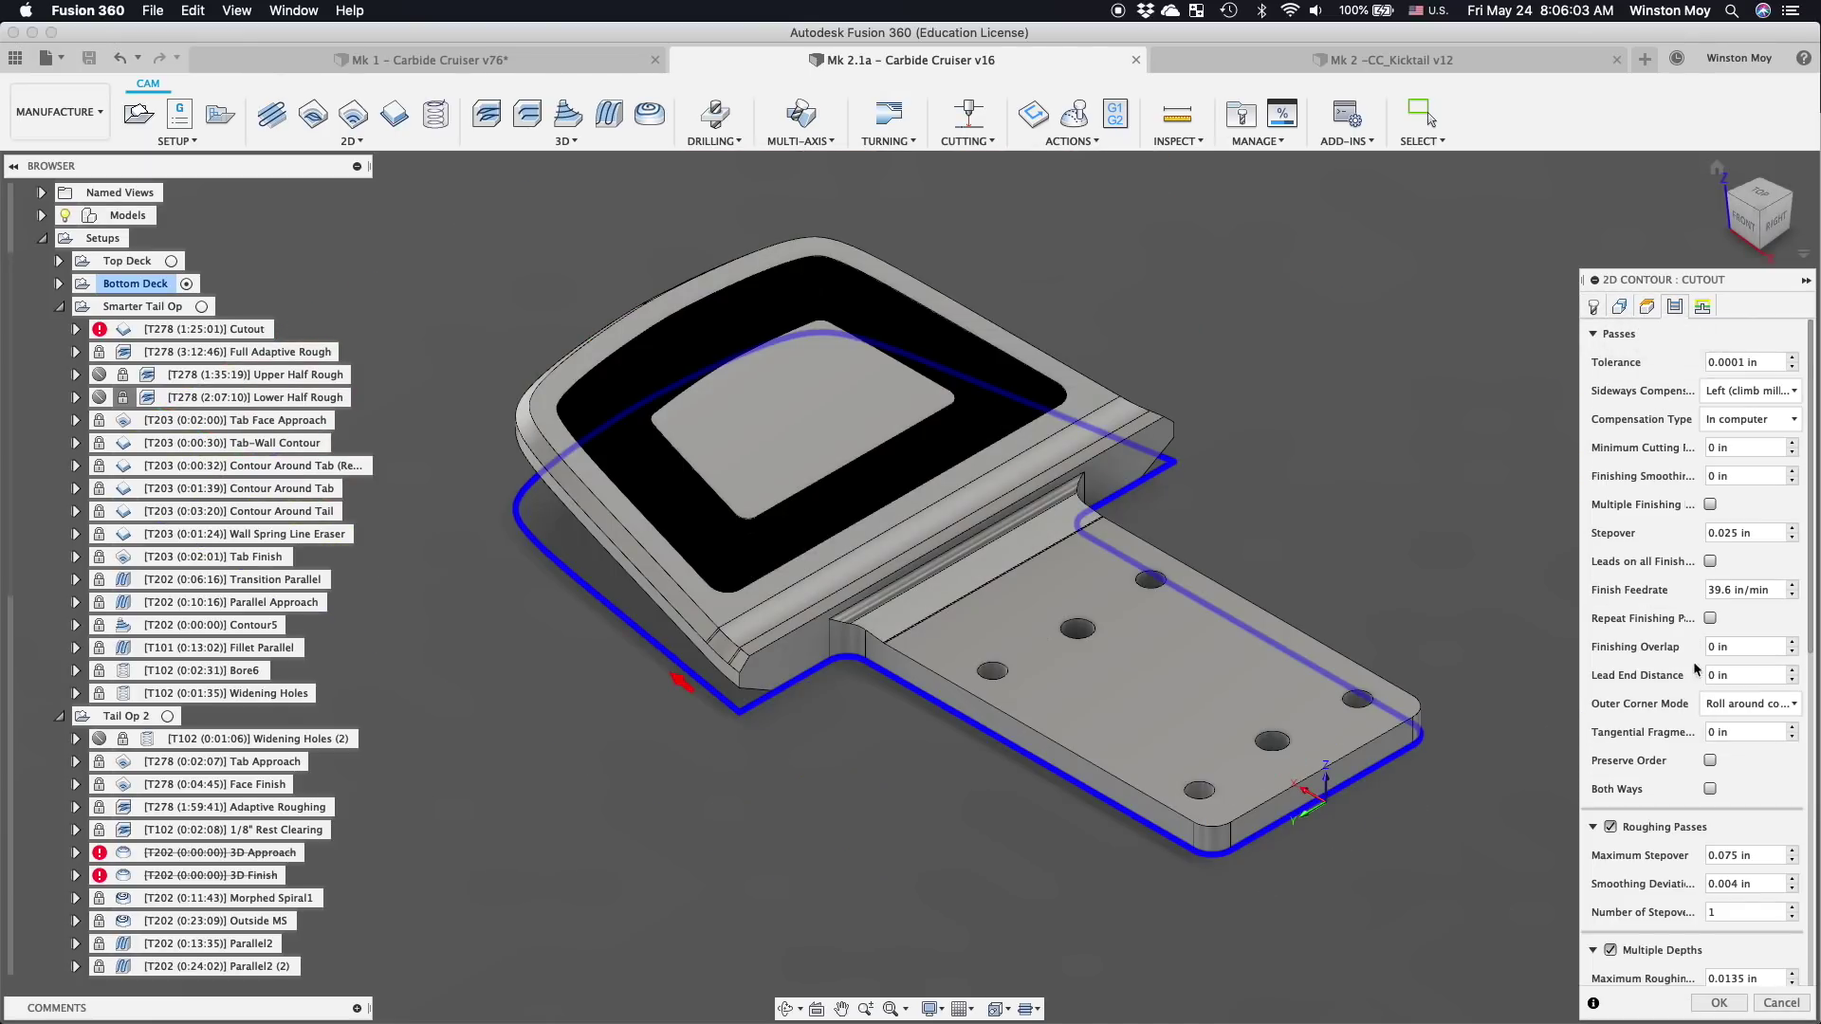
{"action": "mouse_move", "coordinate": [1655, 832]}
{"action": "left_click", "coordinate": [1801, 1007]}
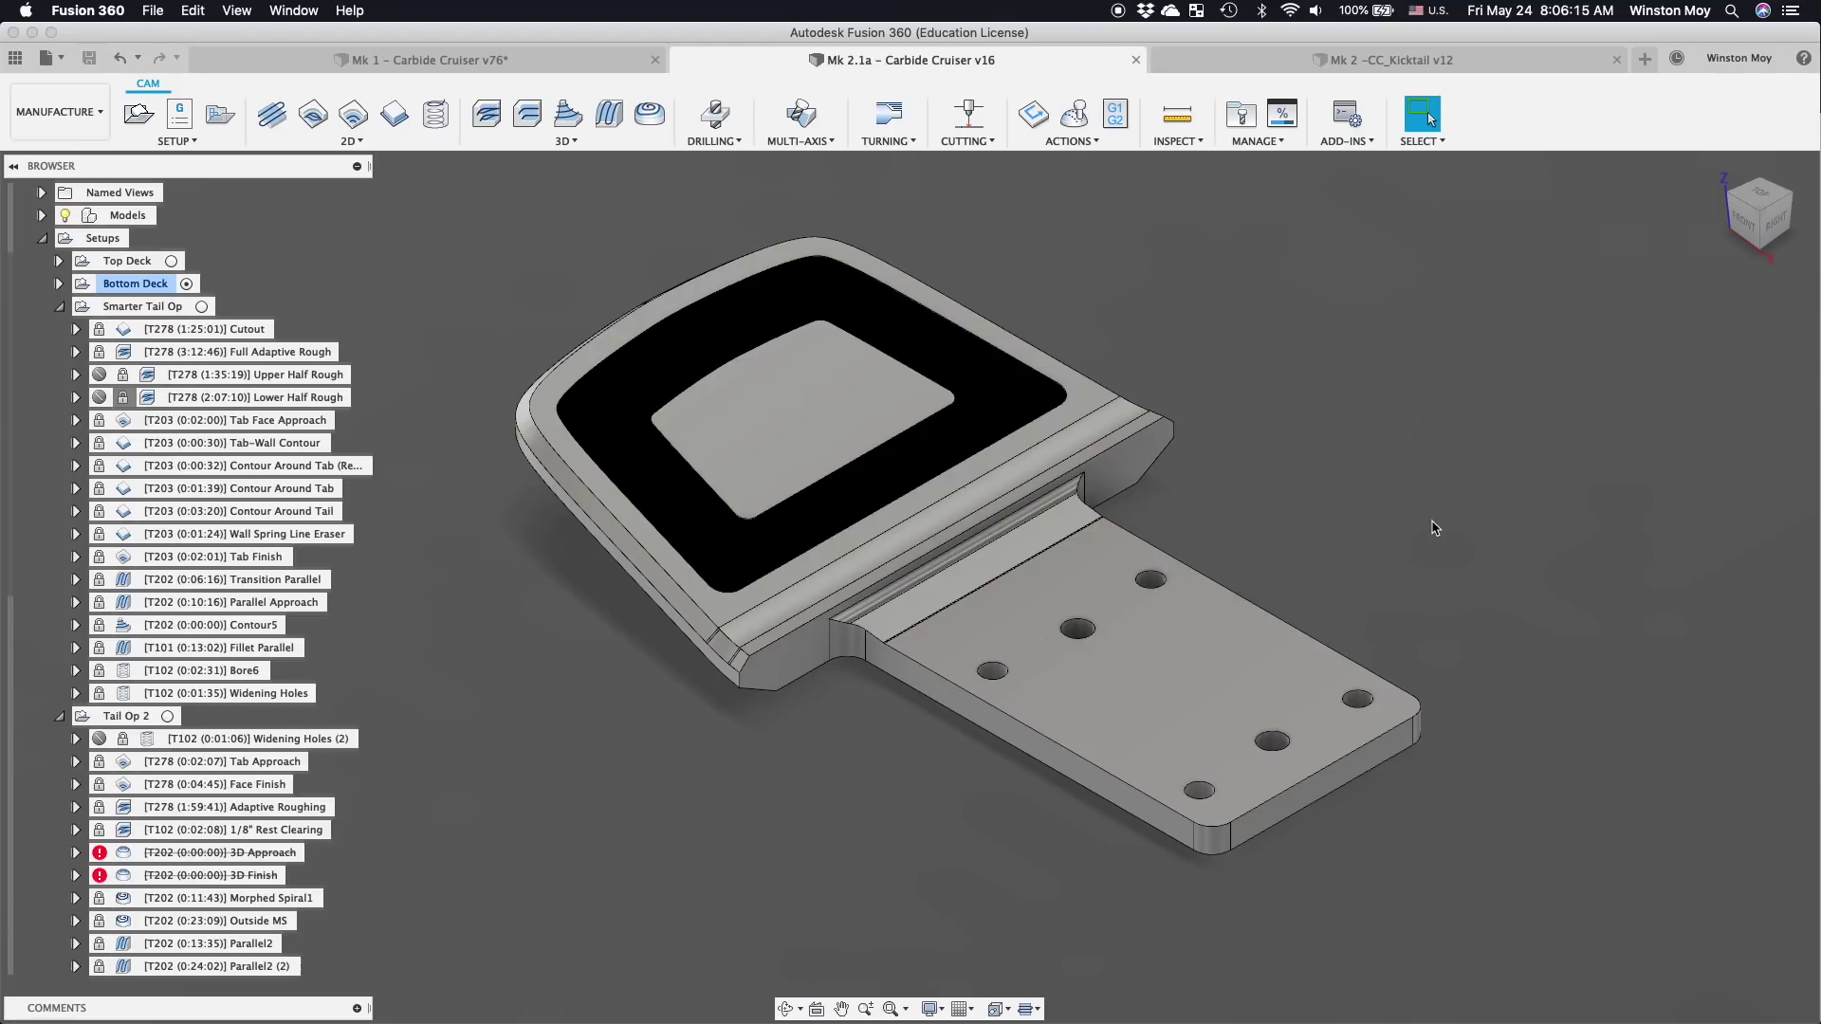
{"action": "left_click", "coordinate": [1432, 523]}
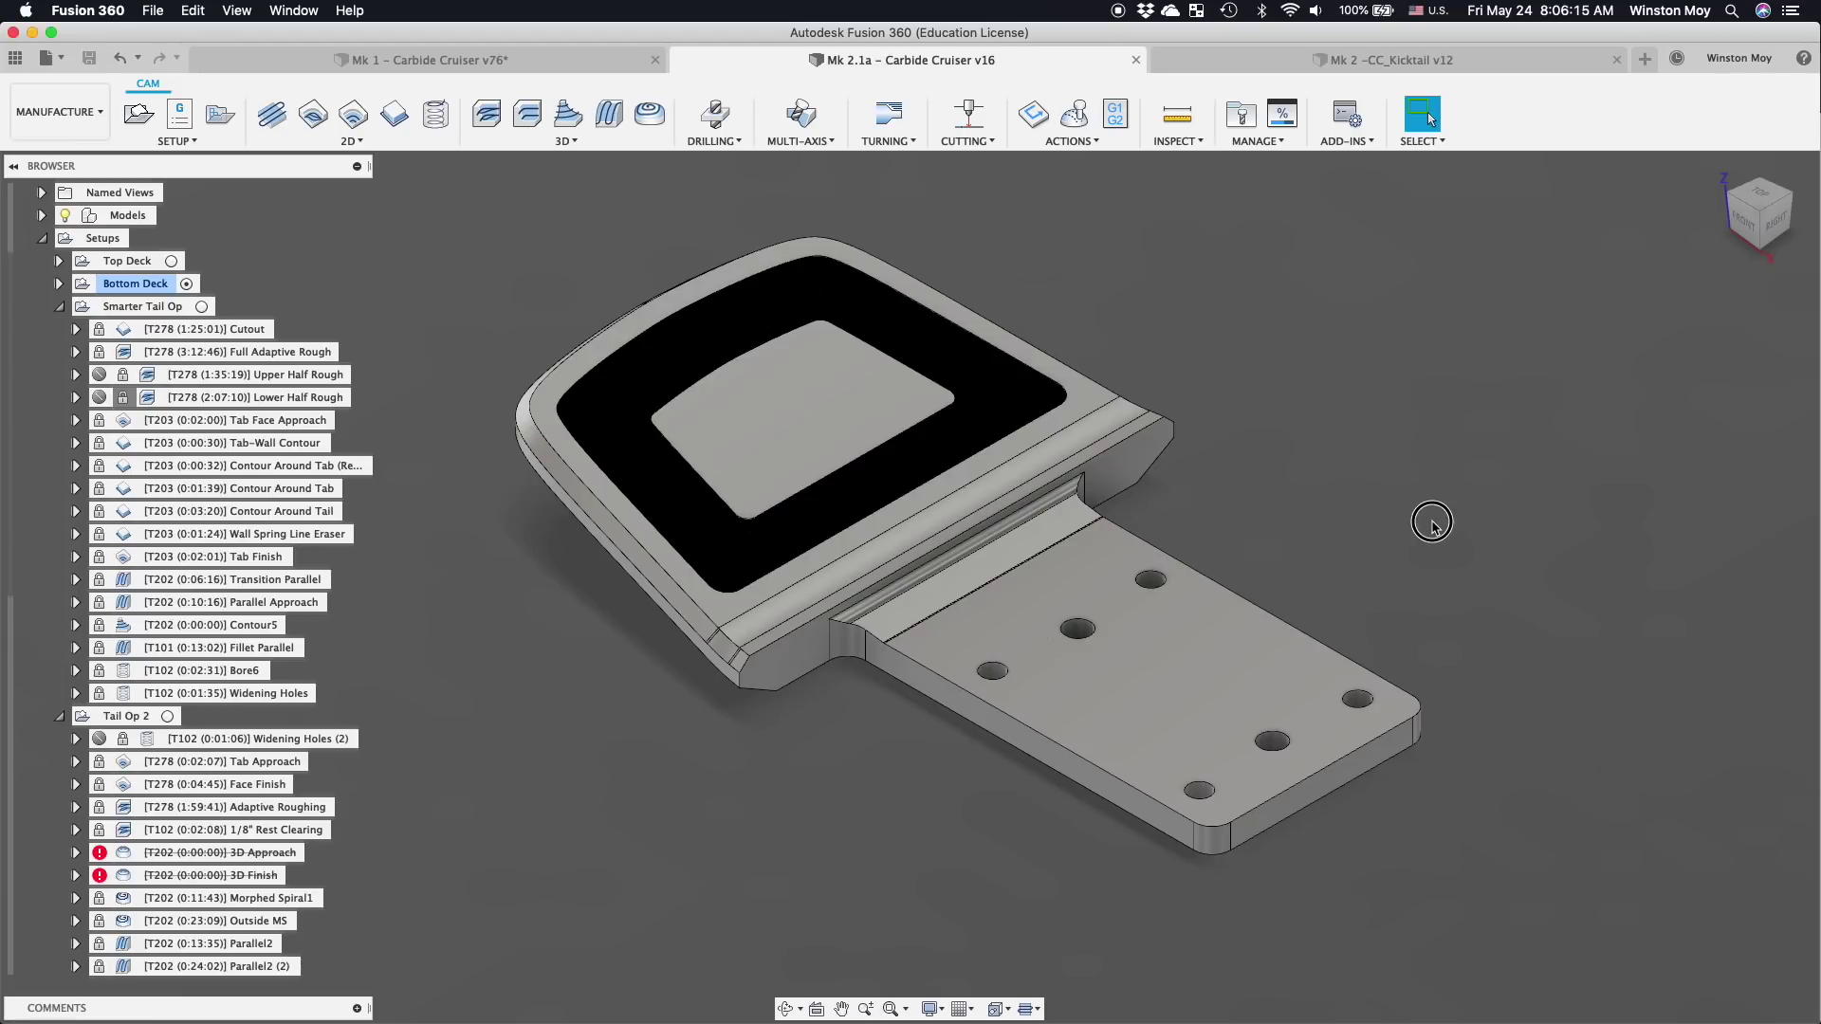
- Show the Full Adaptive Rough toolpath and view it side-on from the front
{"action": "left_click", "coordinate": [262, 356]}
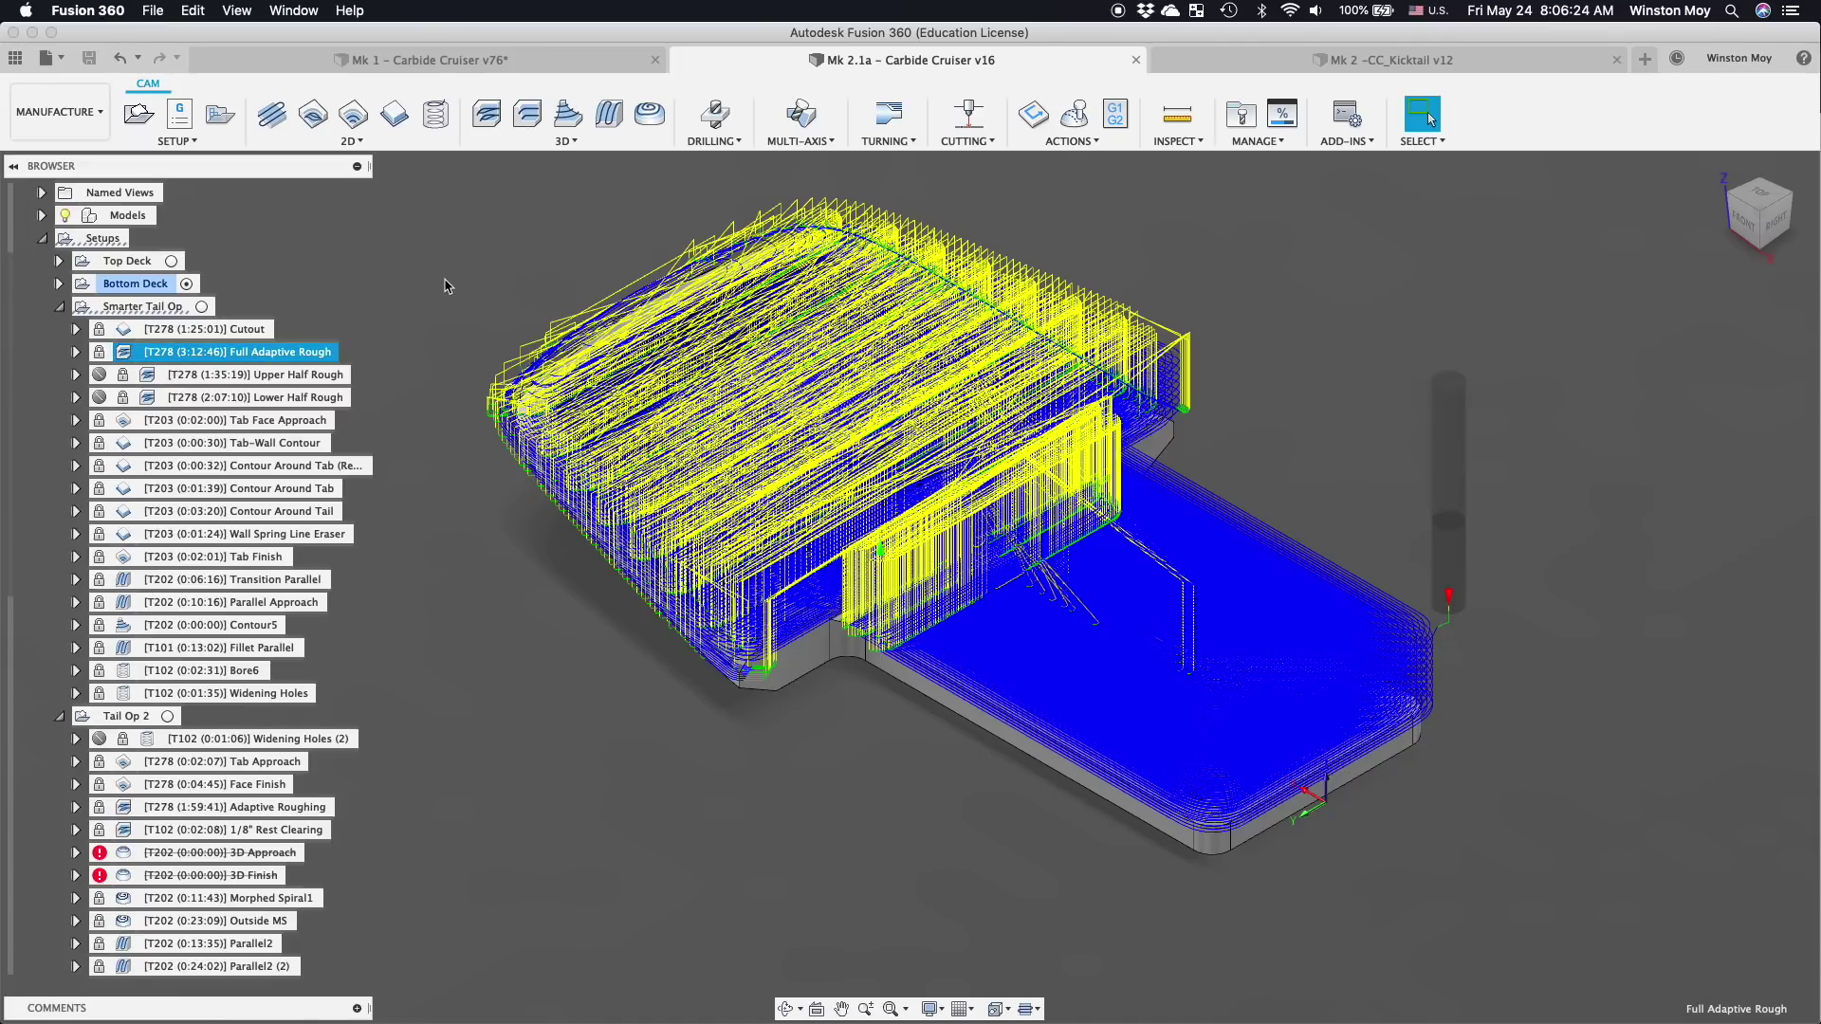
{"action": "left_click", "coordinate": [1748, 225]}
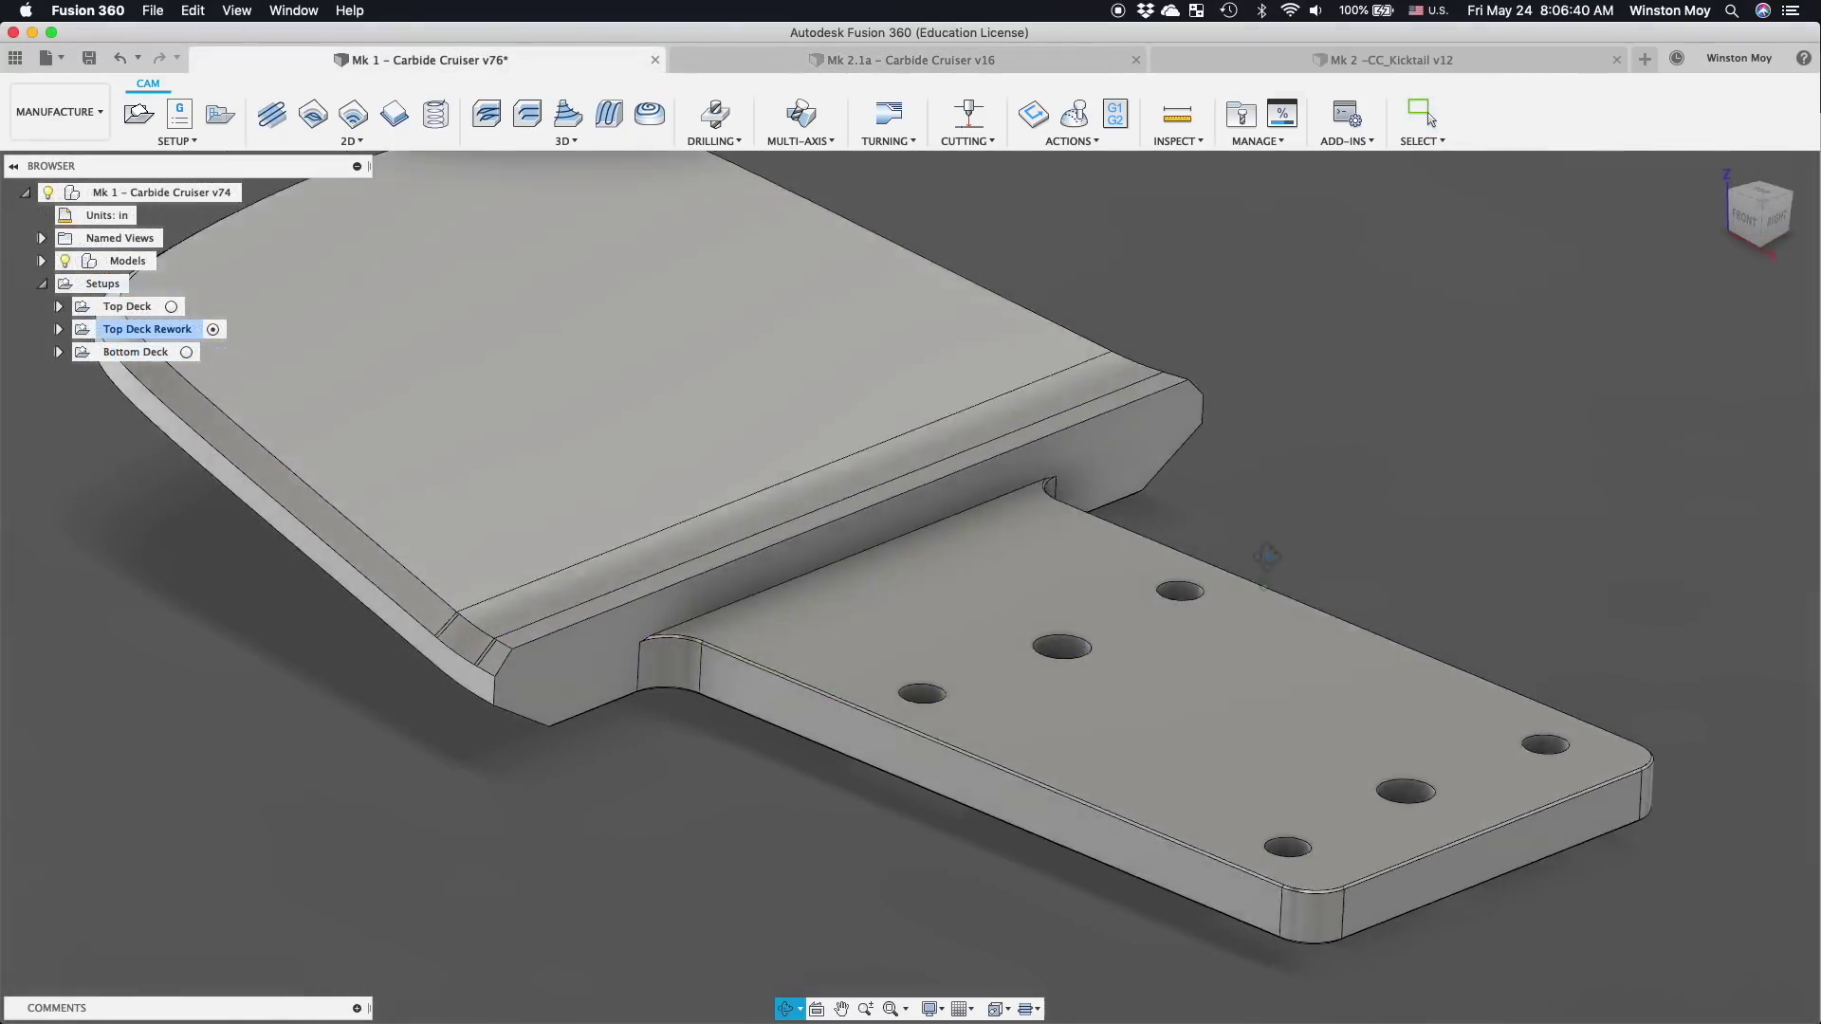
- Orbit and zoom around the Mk 1 deck-to-tail joint from the front and raised angles
{"action": "middle_click_drag", "start_coordinate": [1337, 474], "coordinate": [1460, 434], "text": "shift"}
{"action": "left_click", "coordinate": [1766, 214]}
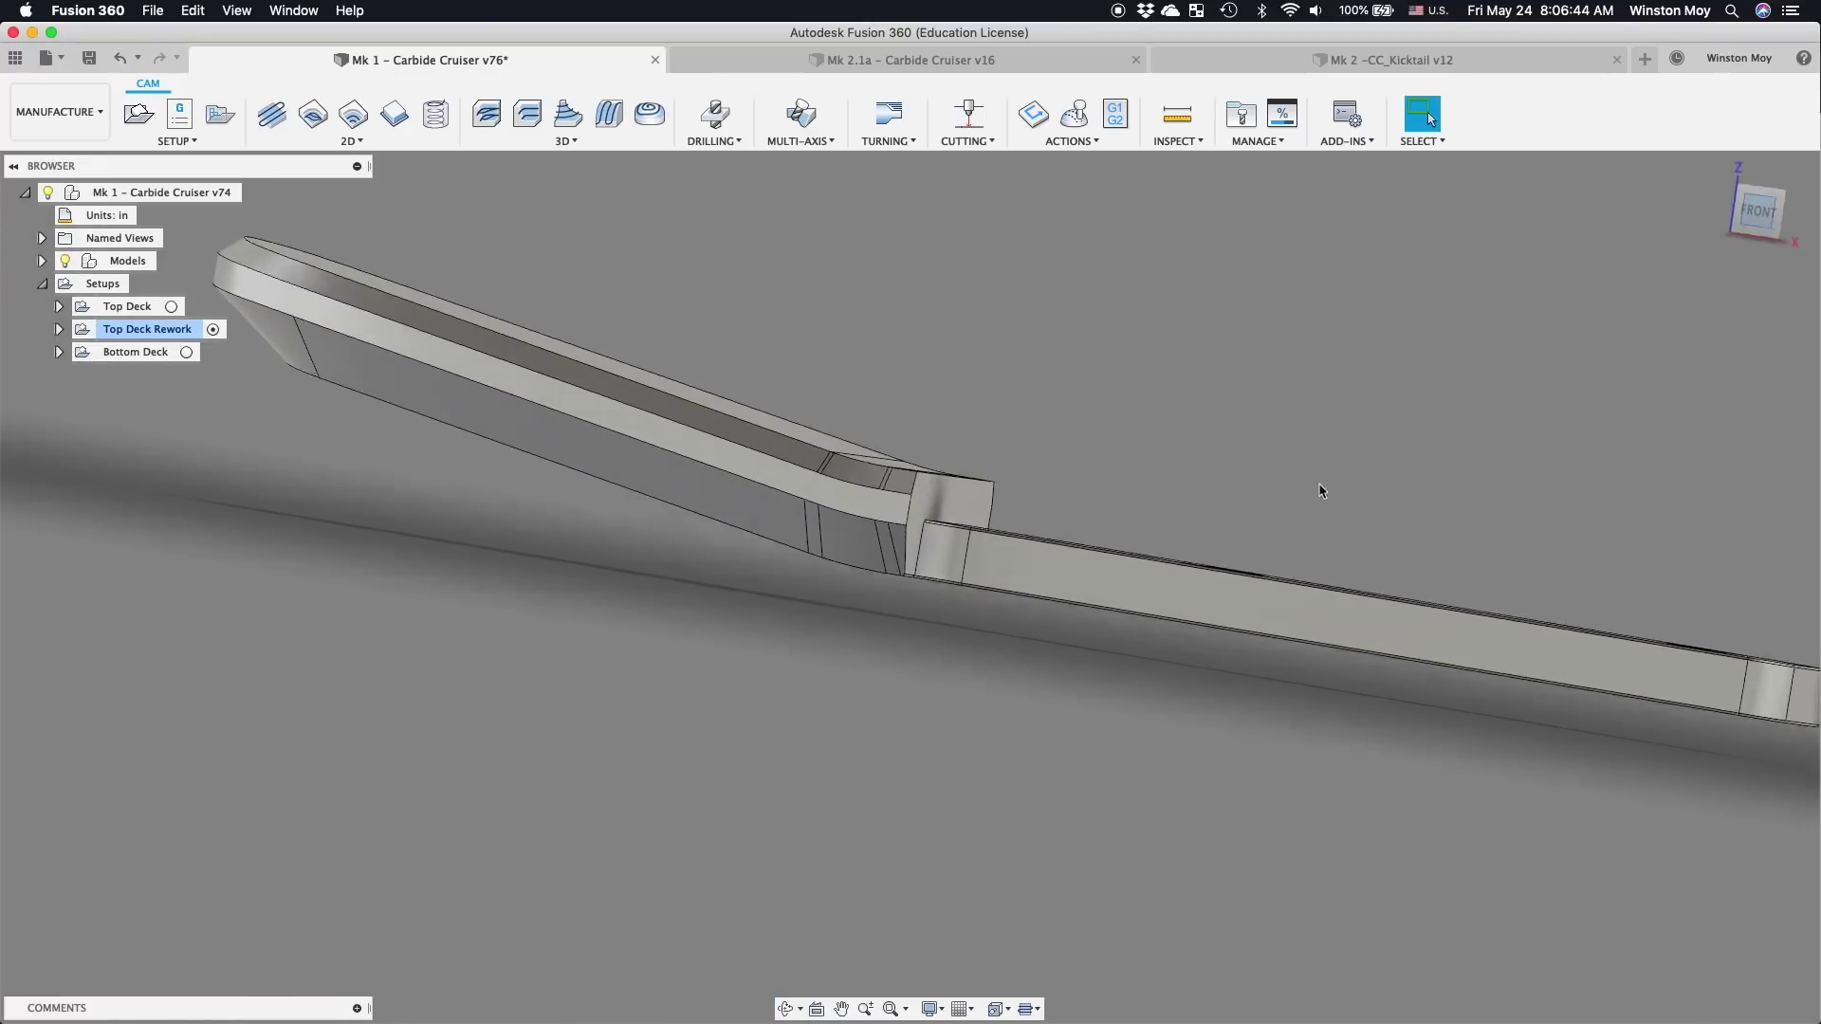
{"action": "scroll", "coordinate": [1049, 531], "scroll_direction": "up", "scroll_amount": 5}
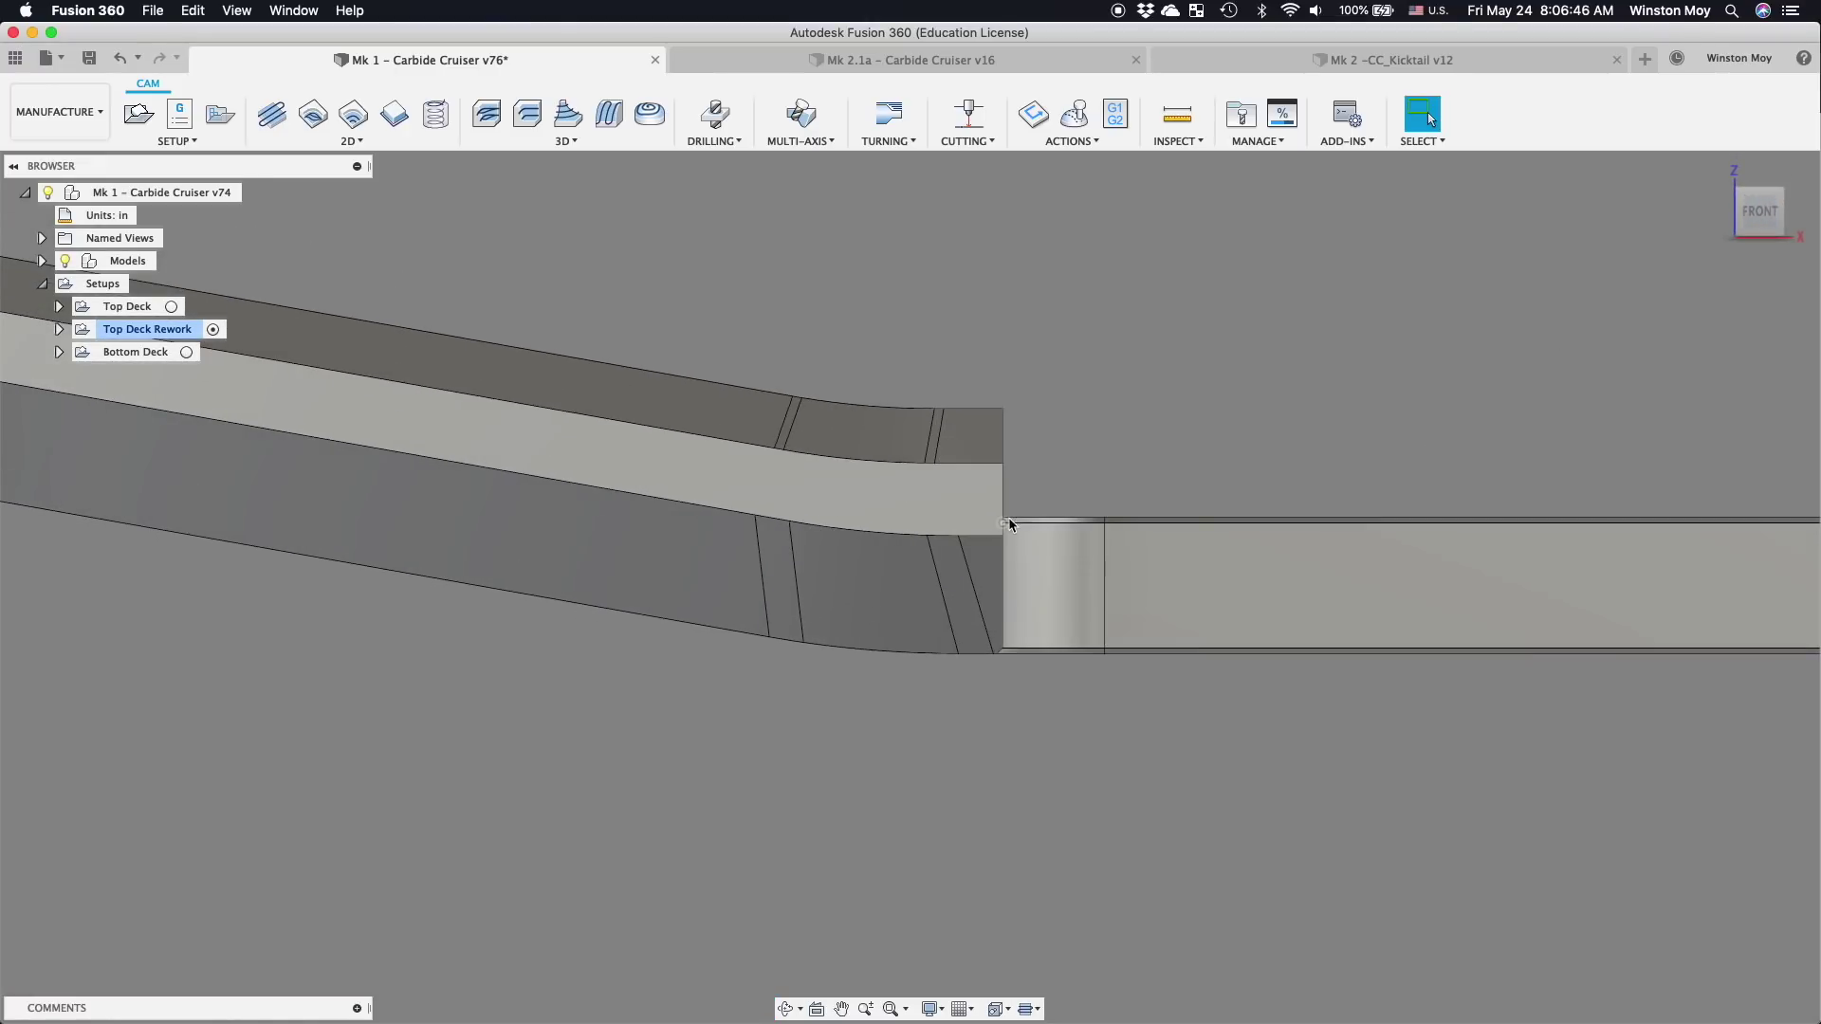
{"action": "middle_click_drag", "start_coordinate": [1007, 520], "coordinate": [951, 528], "text": "shift"}
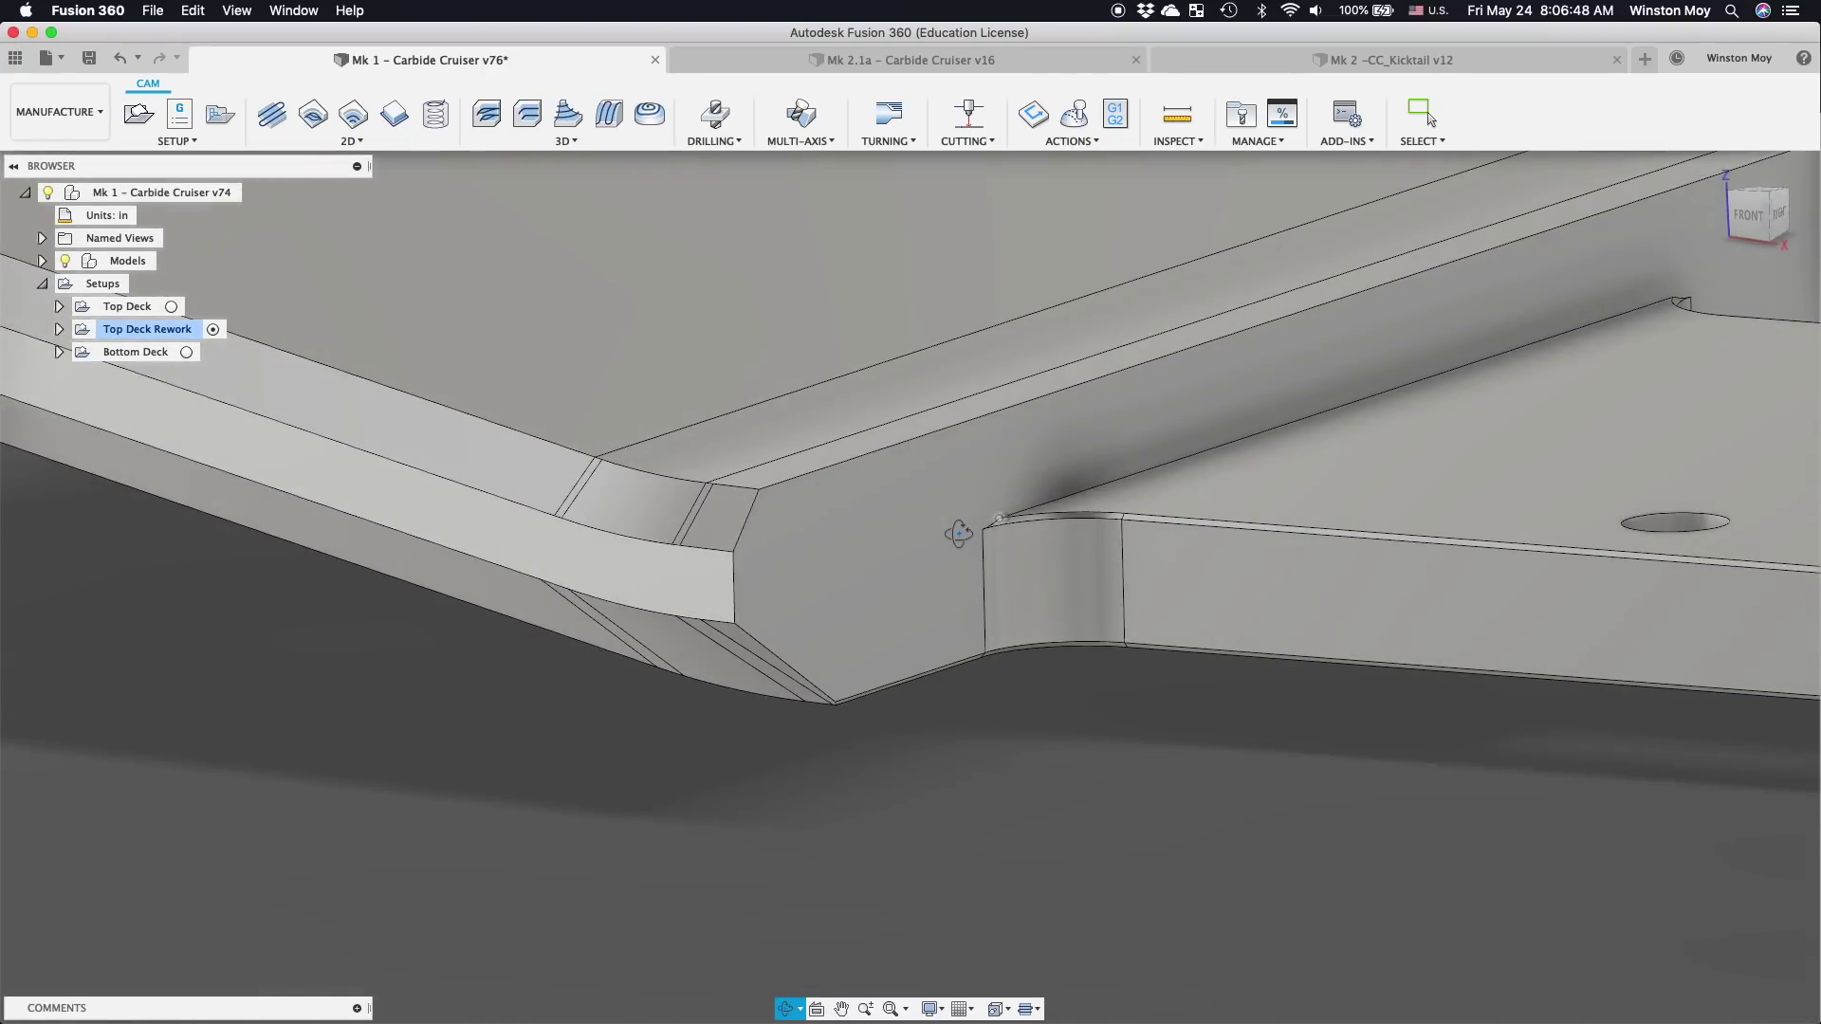
{"action": "scroll", "coordinate": [603, 828], "scroll_direction": "down", "scroll_amount": 4}
{"action": "middle_click_drag", "start_coordinate": [549, 854], "coordinate": [1062, 858], "text": "shift"}
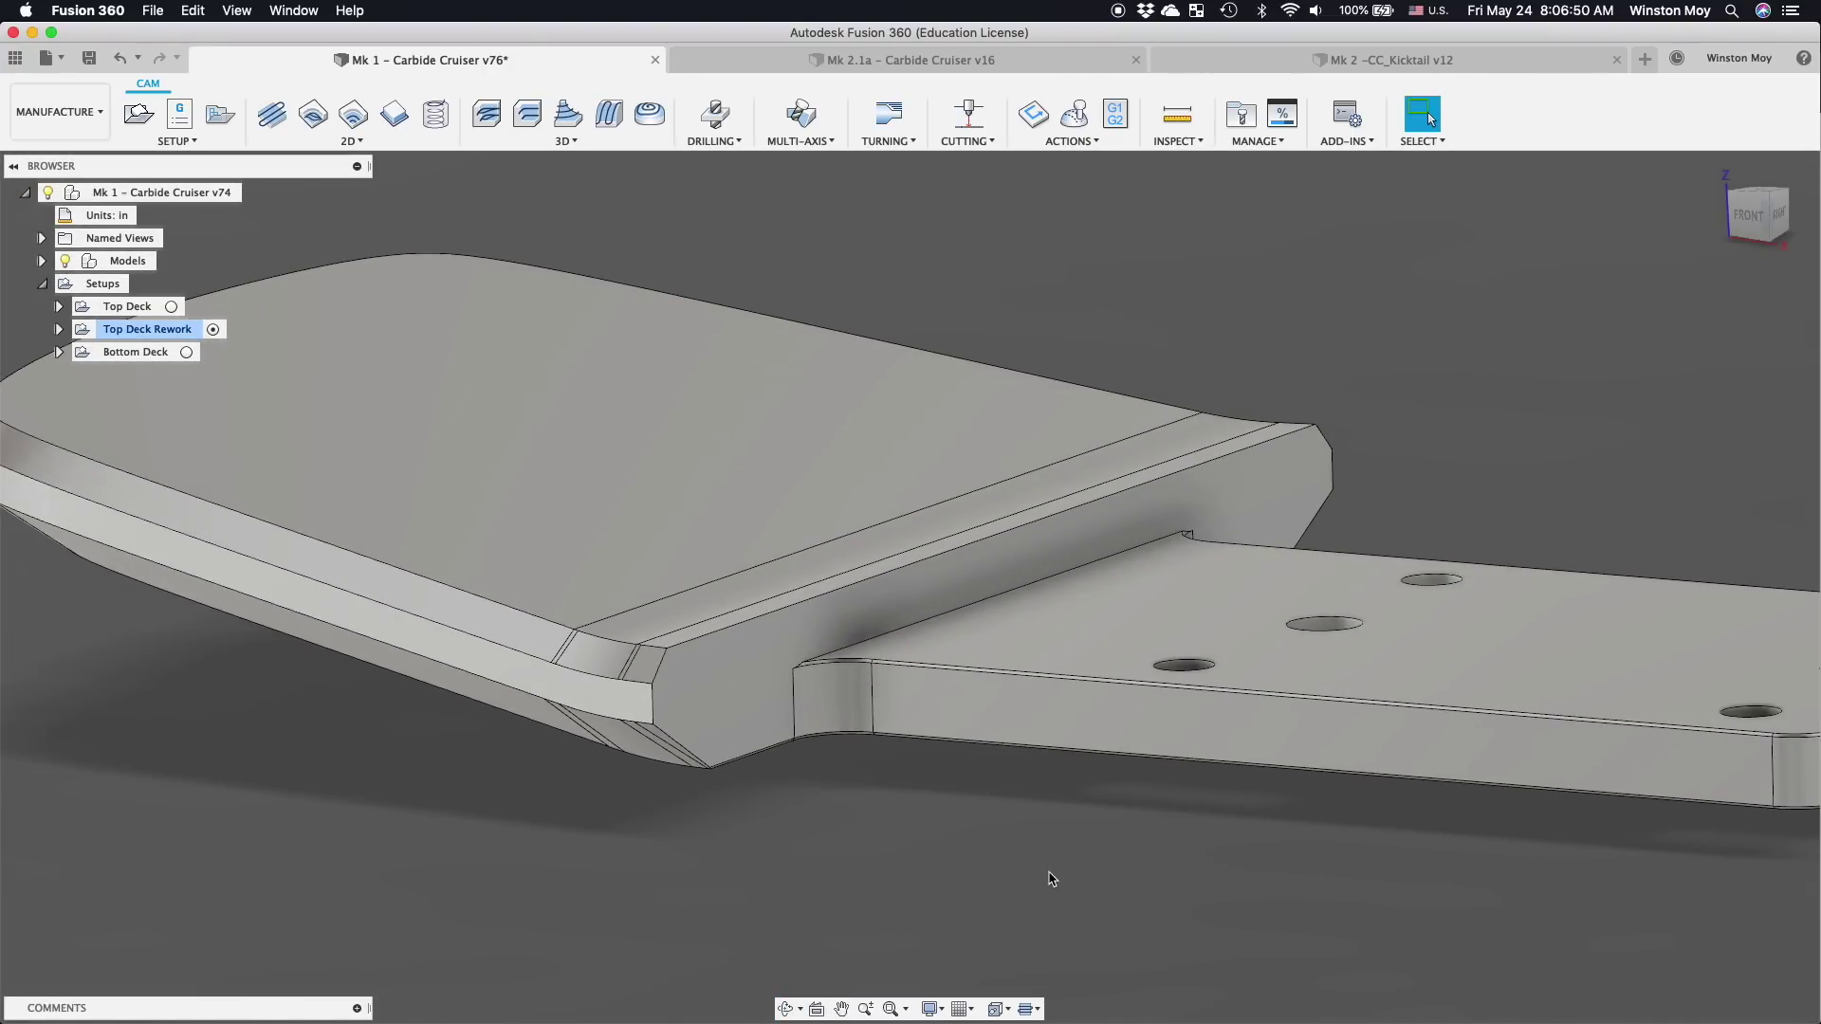
- Return to the Mk 2.1a – Carbide Cruiser v16 design with the whole kicktail fitted in view
{"action": "left_click", "coordinate": [810, 60]}
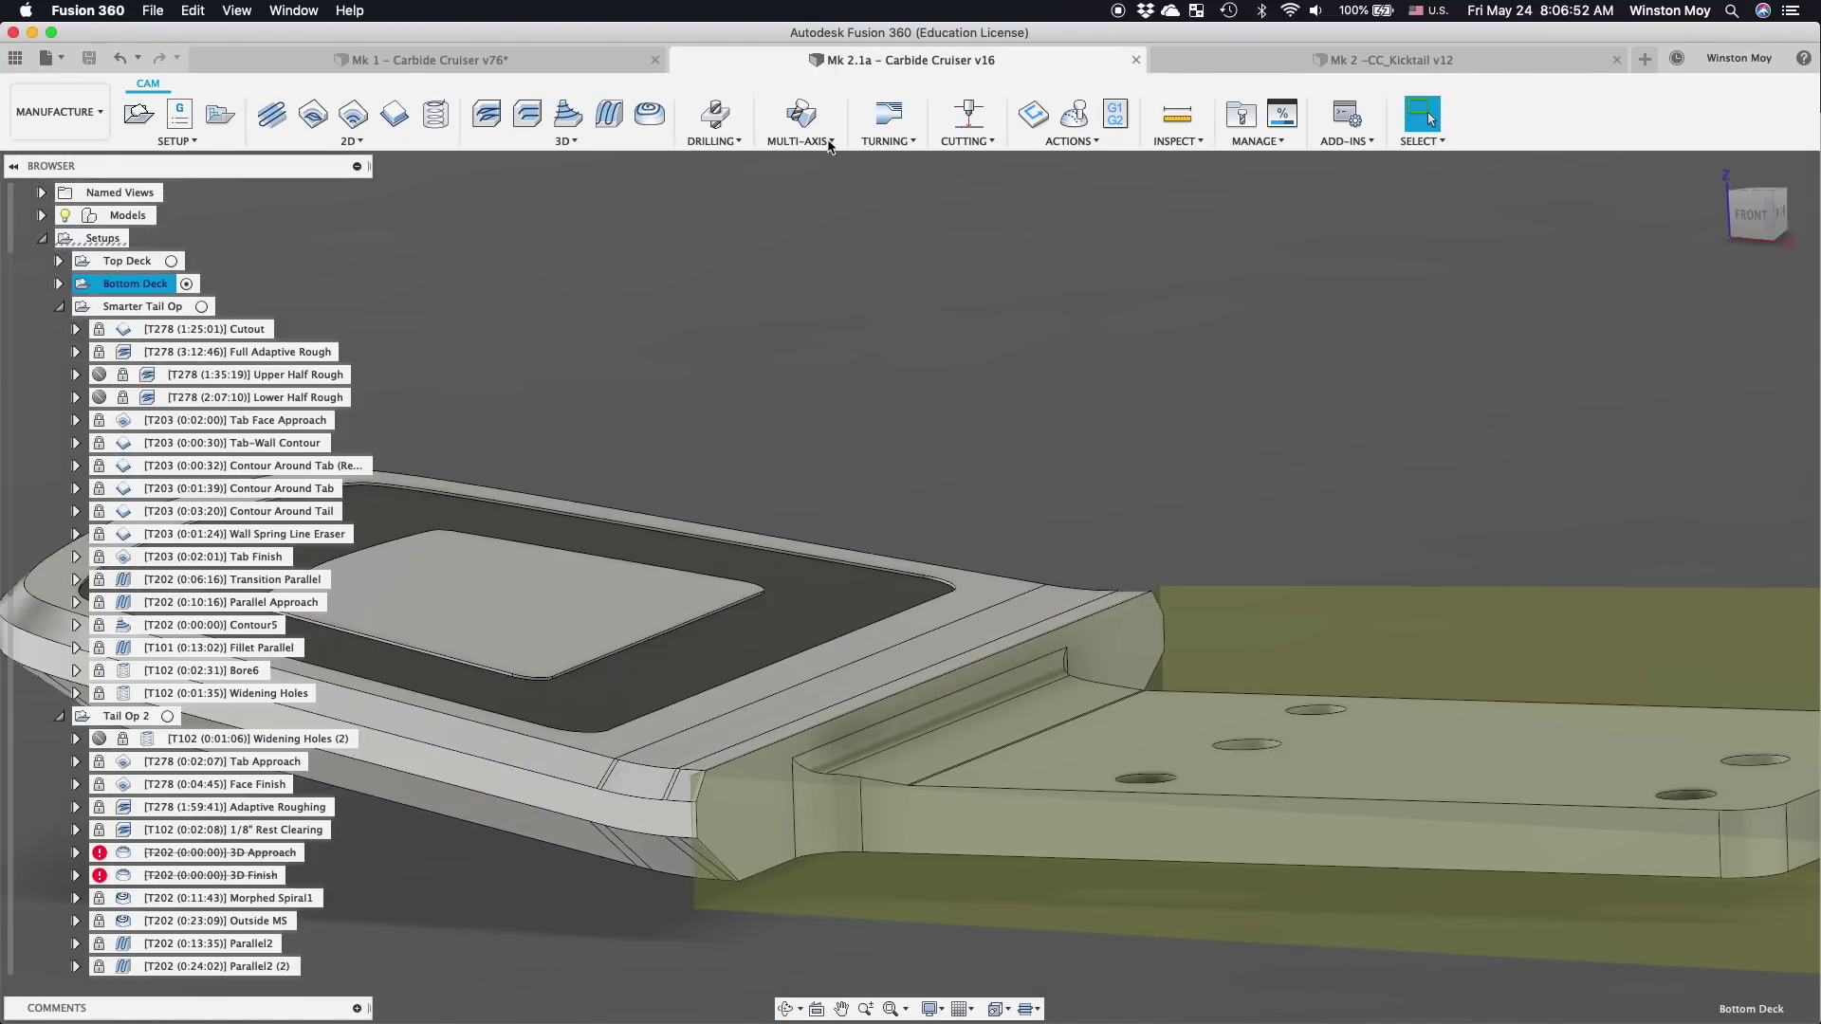
{"action": "key", "text": "F6"}
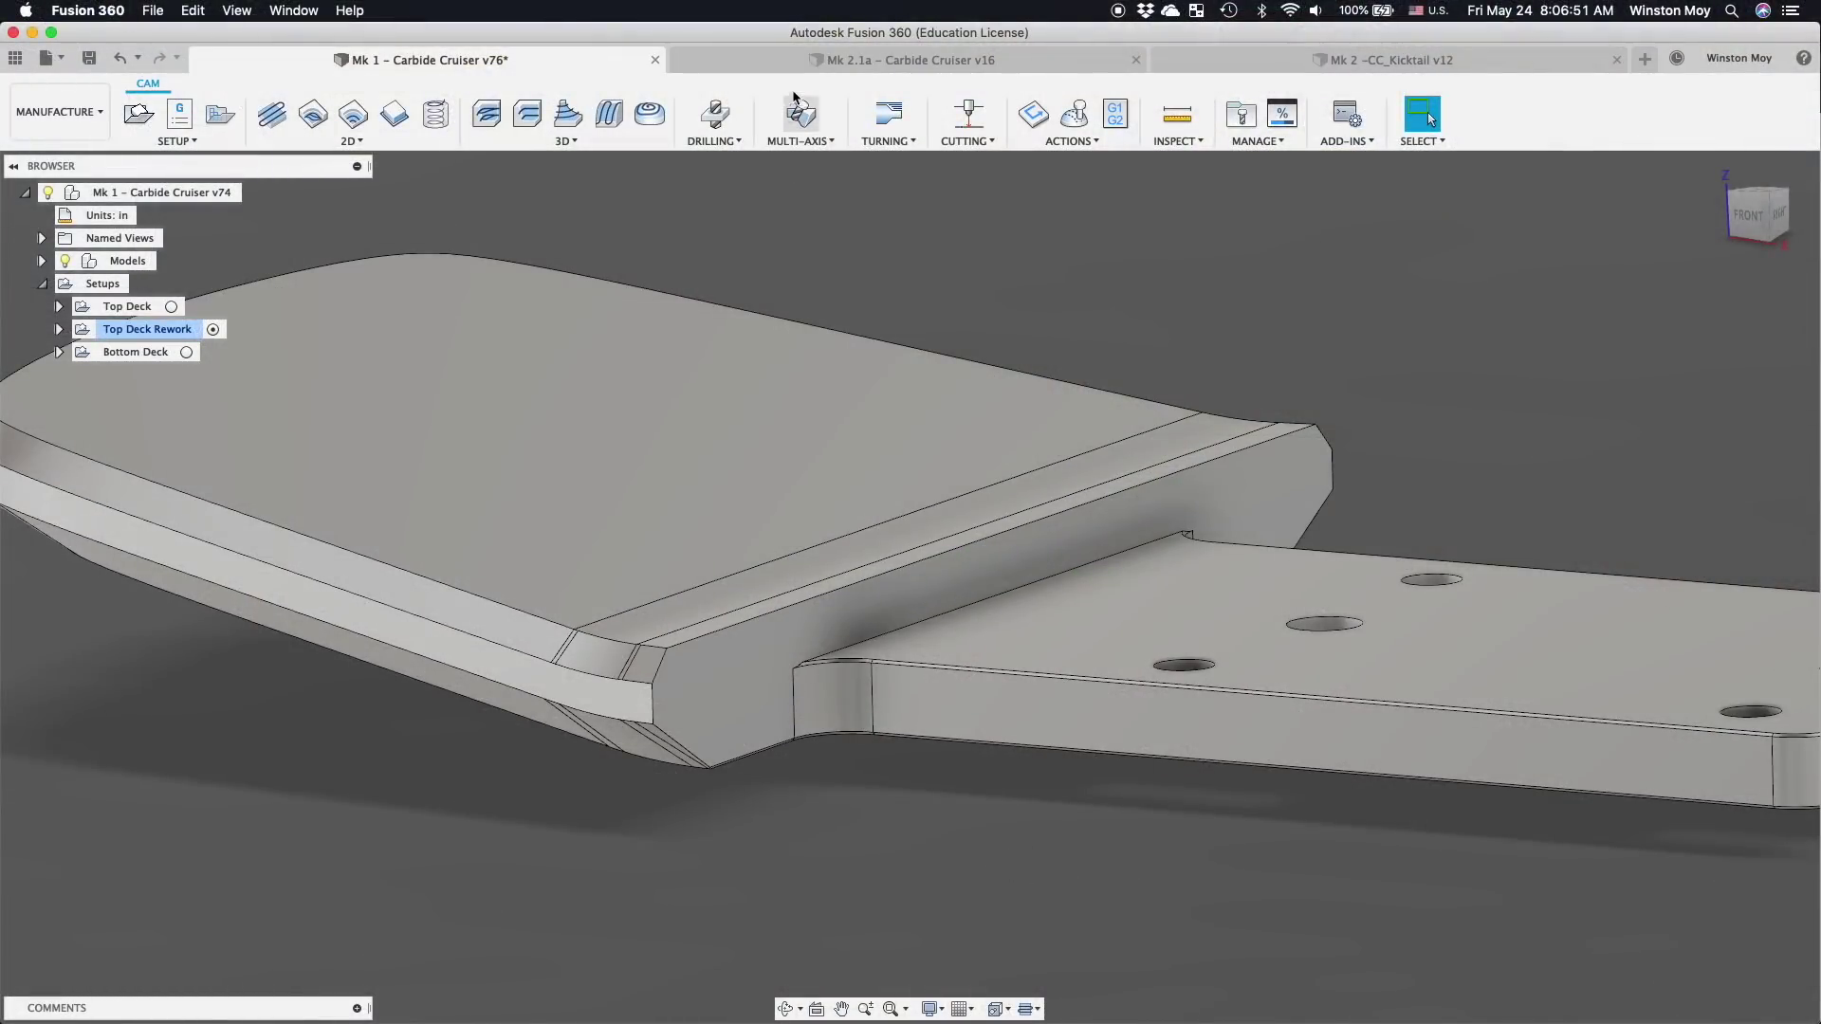
{"action": "left_click", "coordinate": [815, 60]}
{"action": "scroll", "coordinate": [1081, 393], "scroll_direction": "down", "scroll_amount": 10}
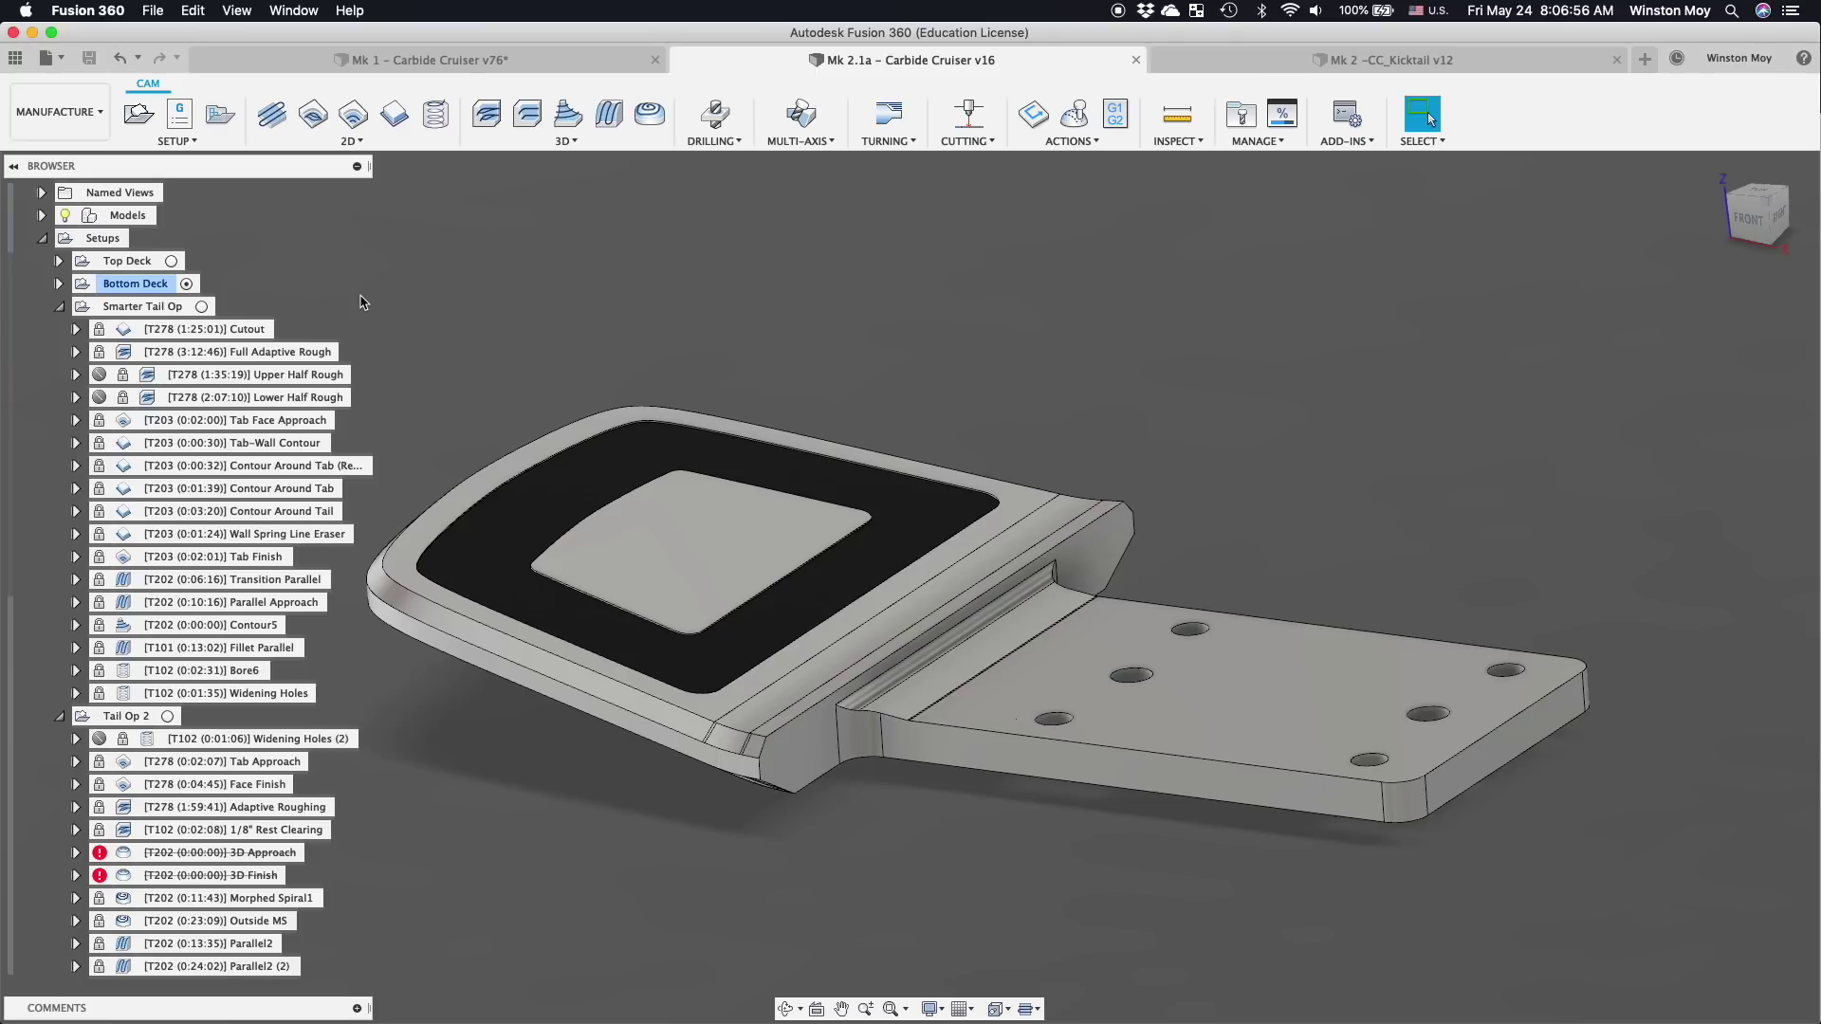
- Preview the Tab Face Approach, Tab-Wall Contour, Contour Around Tab/Tail and Wall Spring Line Eraser toolpaths
{"action": "left_click", "coordinate": [285, 420]}
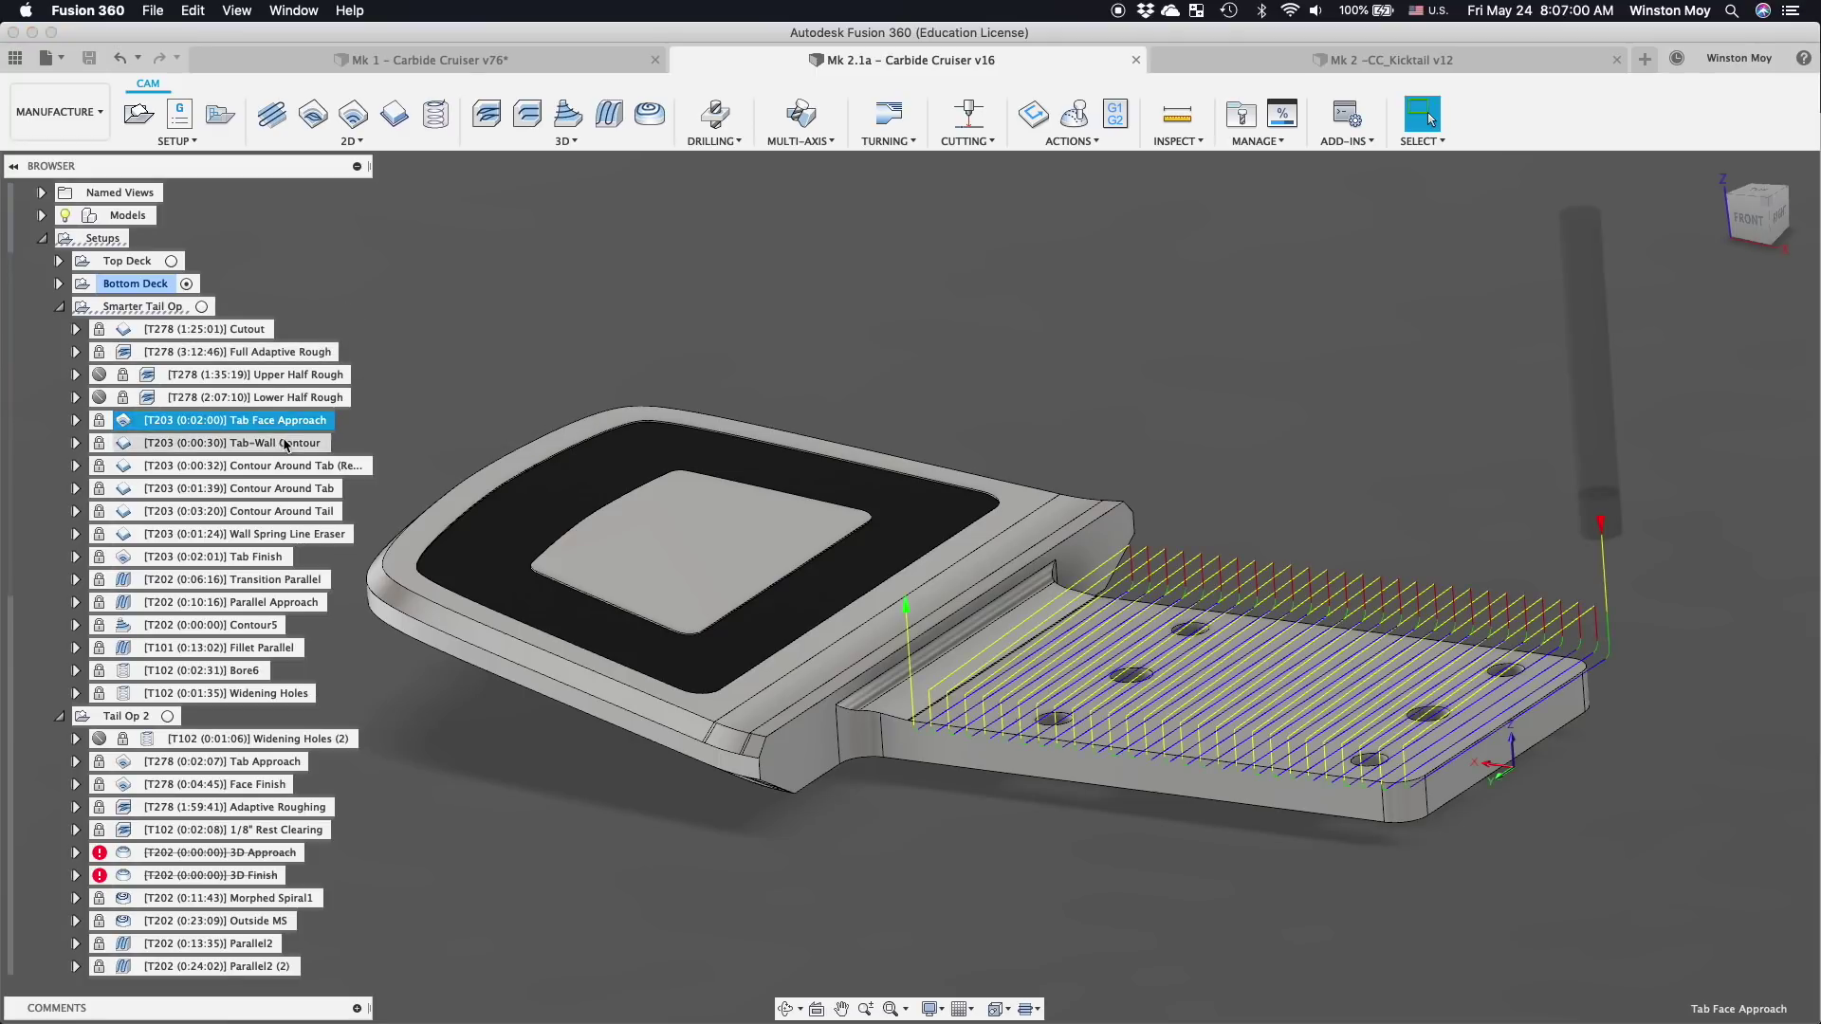
{"action": "left_click", "coordinate": [285, 443]}
{"action": "left_click", "coordinate": [289, 466]}
{"action": "left_click", "coordinate": [294, 488]}
{"action": "left_click", "coordinate": [298, 512]}
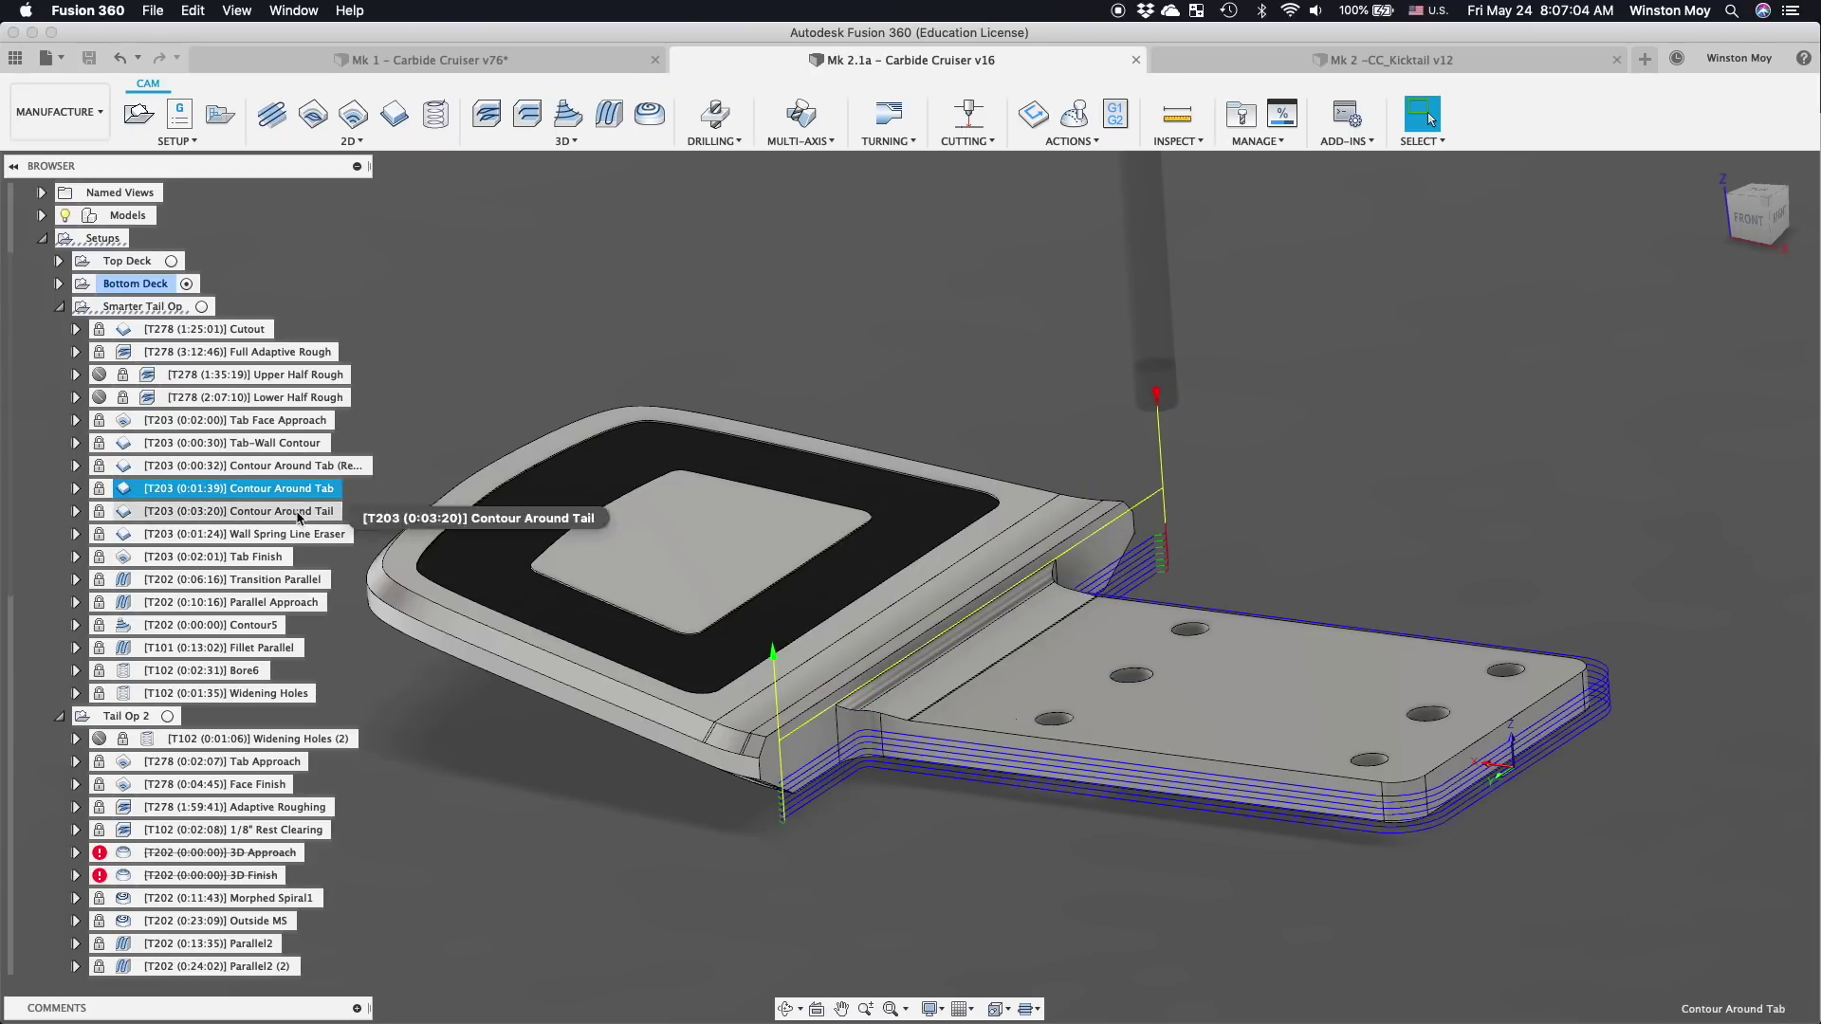
{"action": "left_click", "coordinate": [306, 535]}
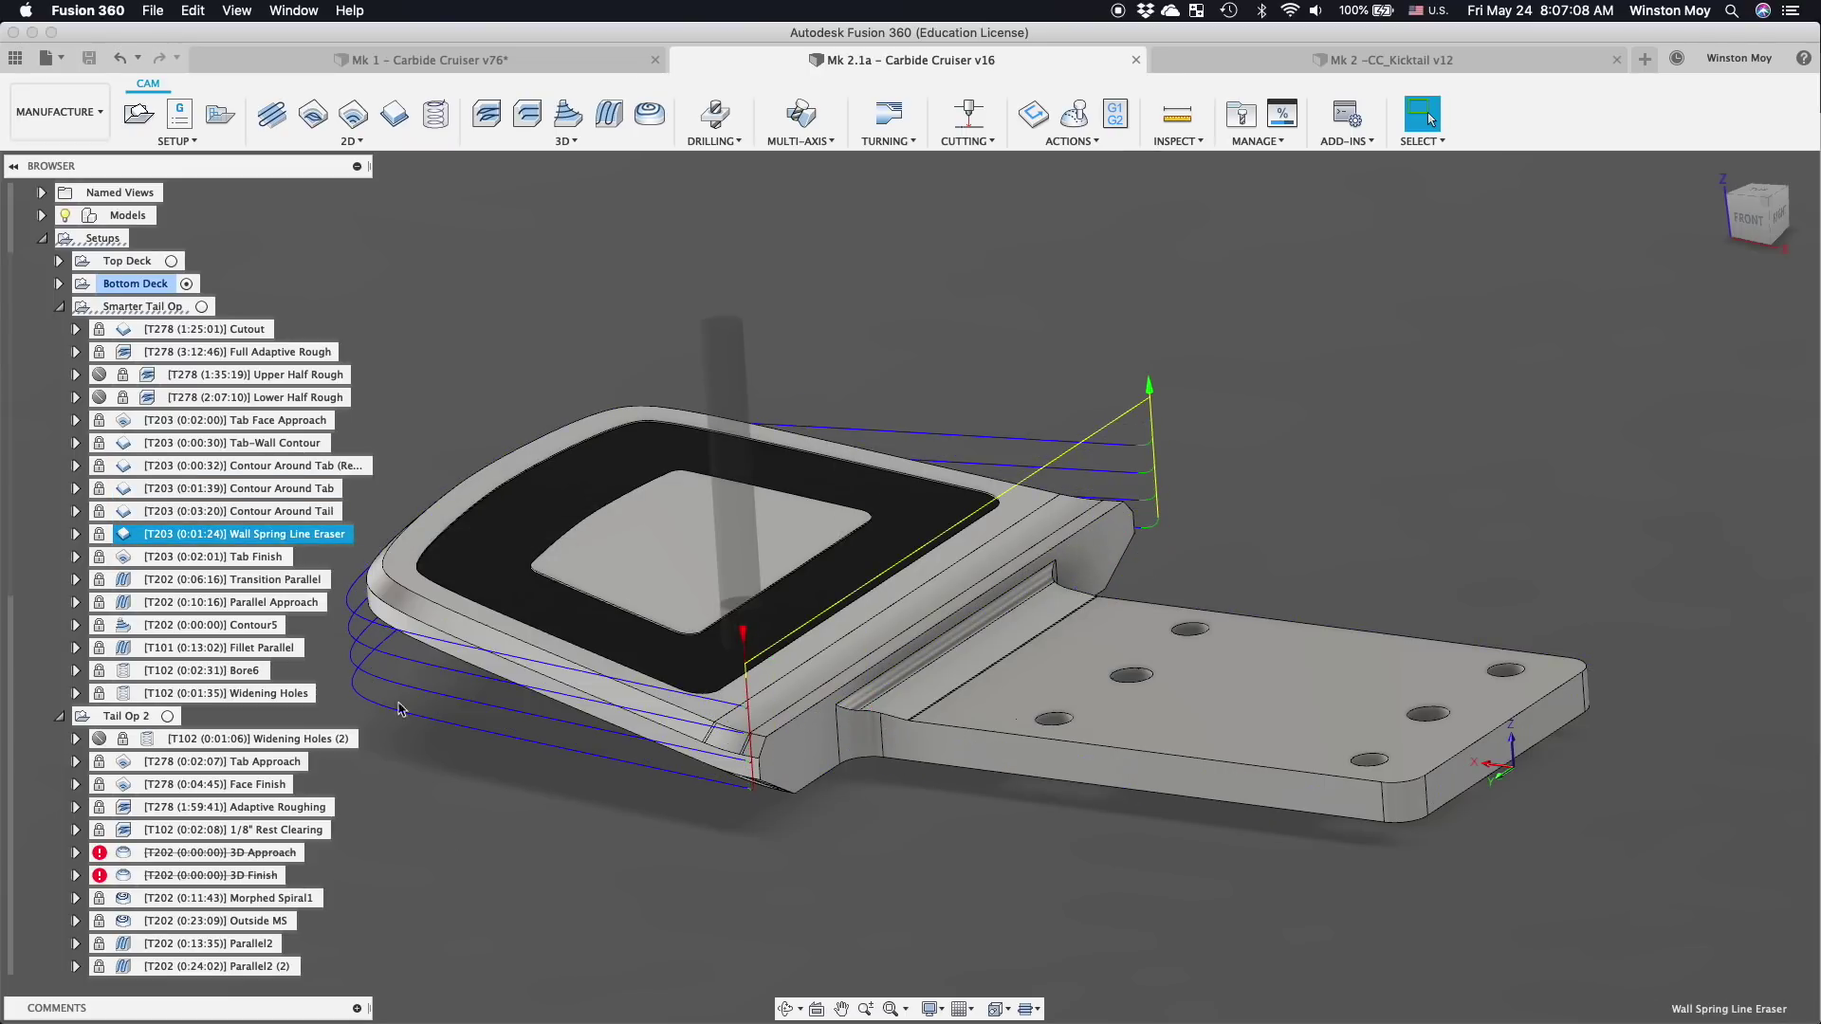
- Preview the Tab Finish, Transition Parallel, Parallel Approach, Contour5, Fillet Parallel, Bore6 and Widening Holes toolpaths
{"action": "left_click", "coordinate": [216, 559]}
{"action": "left_click", "coordinate": [228, 580]}
{"action": "left_click", "coordinate": [237, 605]}
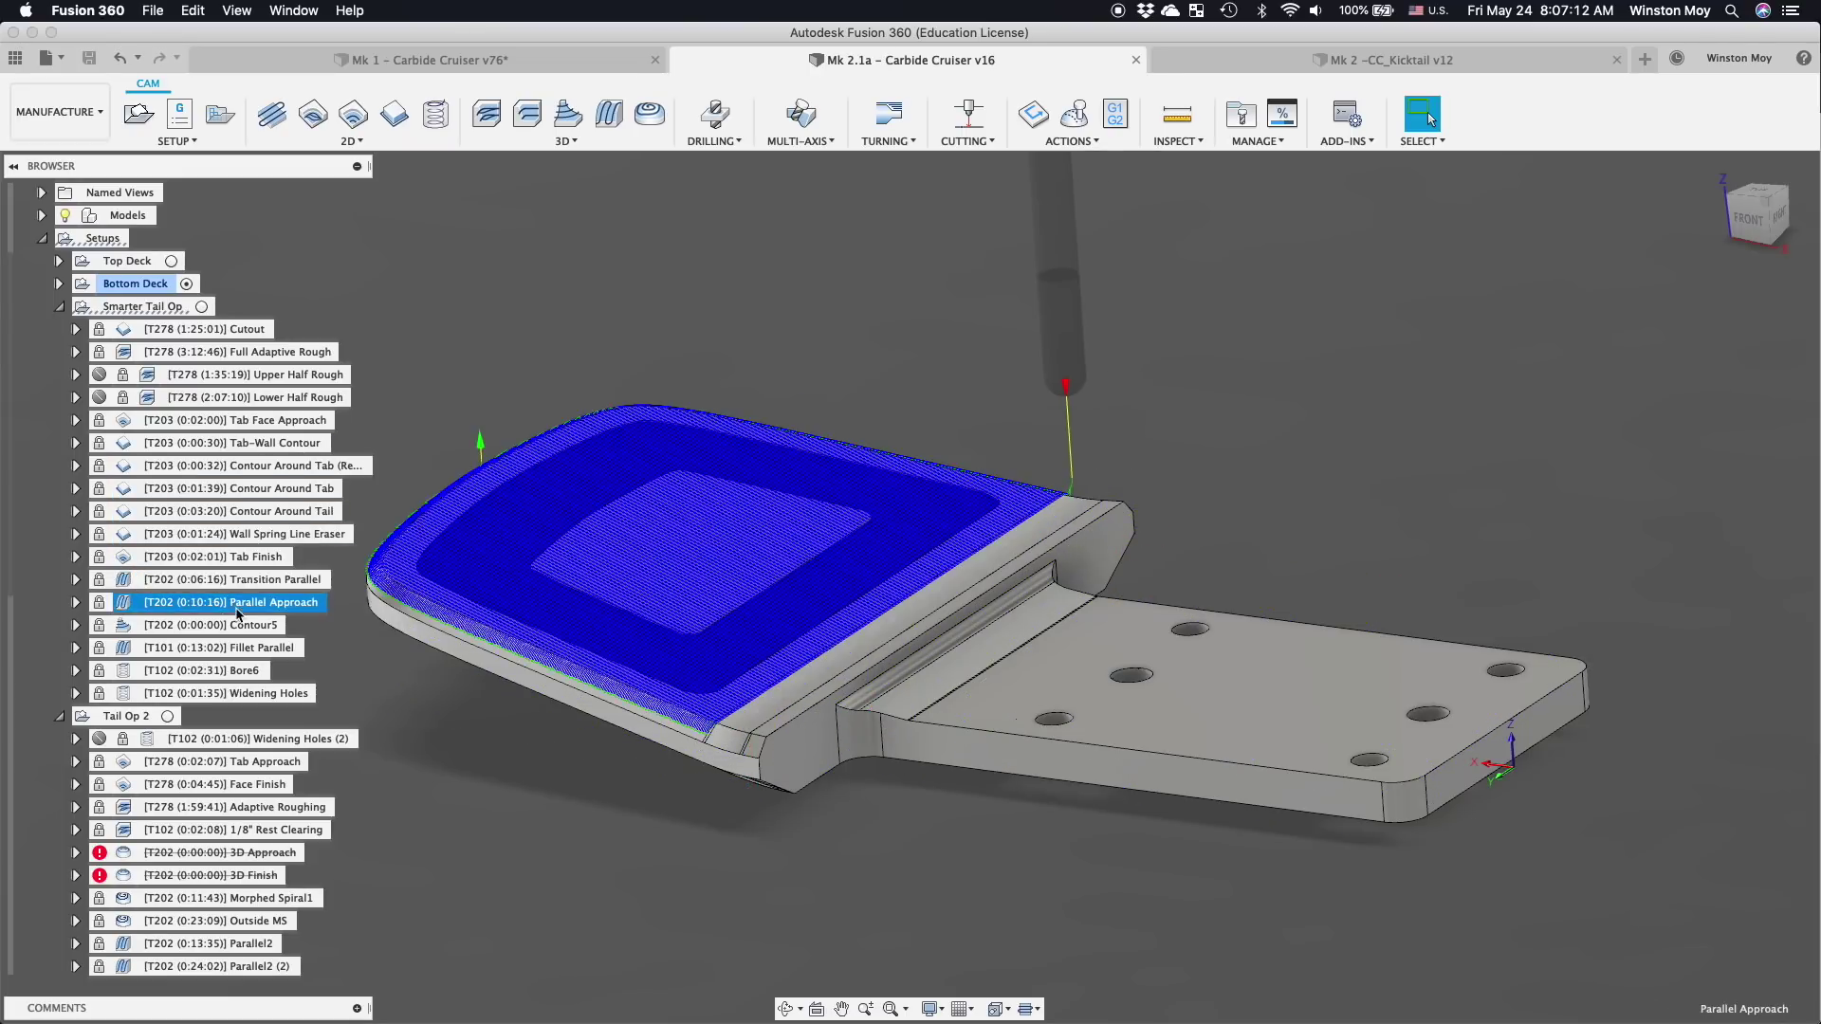
{"action": "left_click", "coordinate": [252, 626]}
{"action": "left_click", "coordinate": [254, 649]}
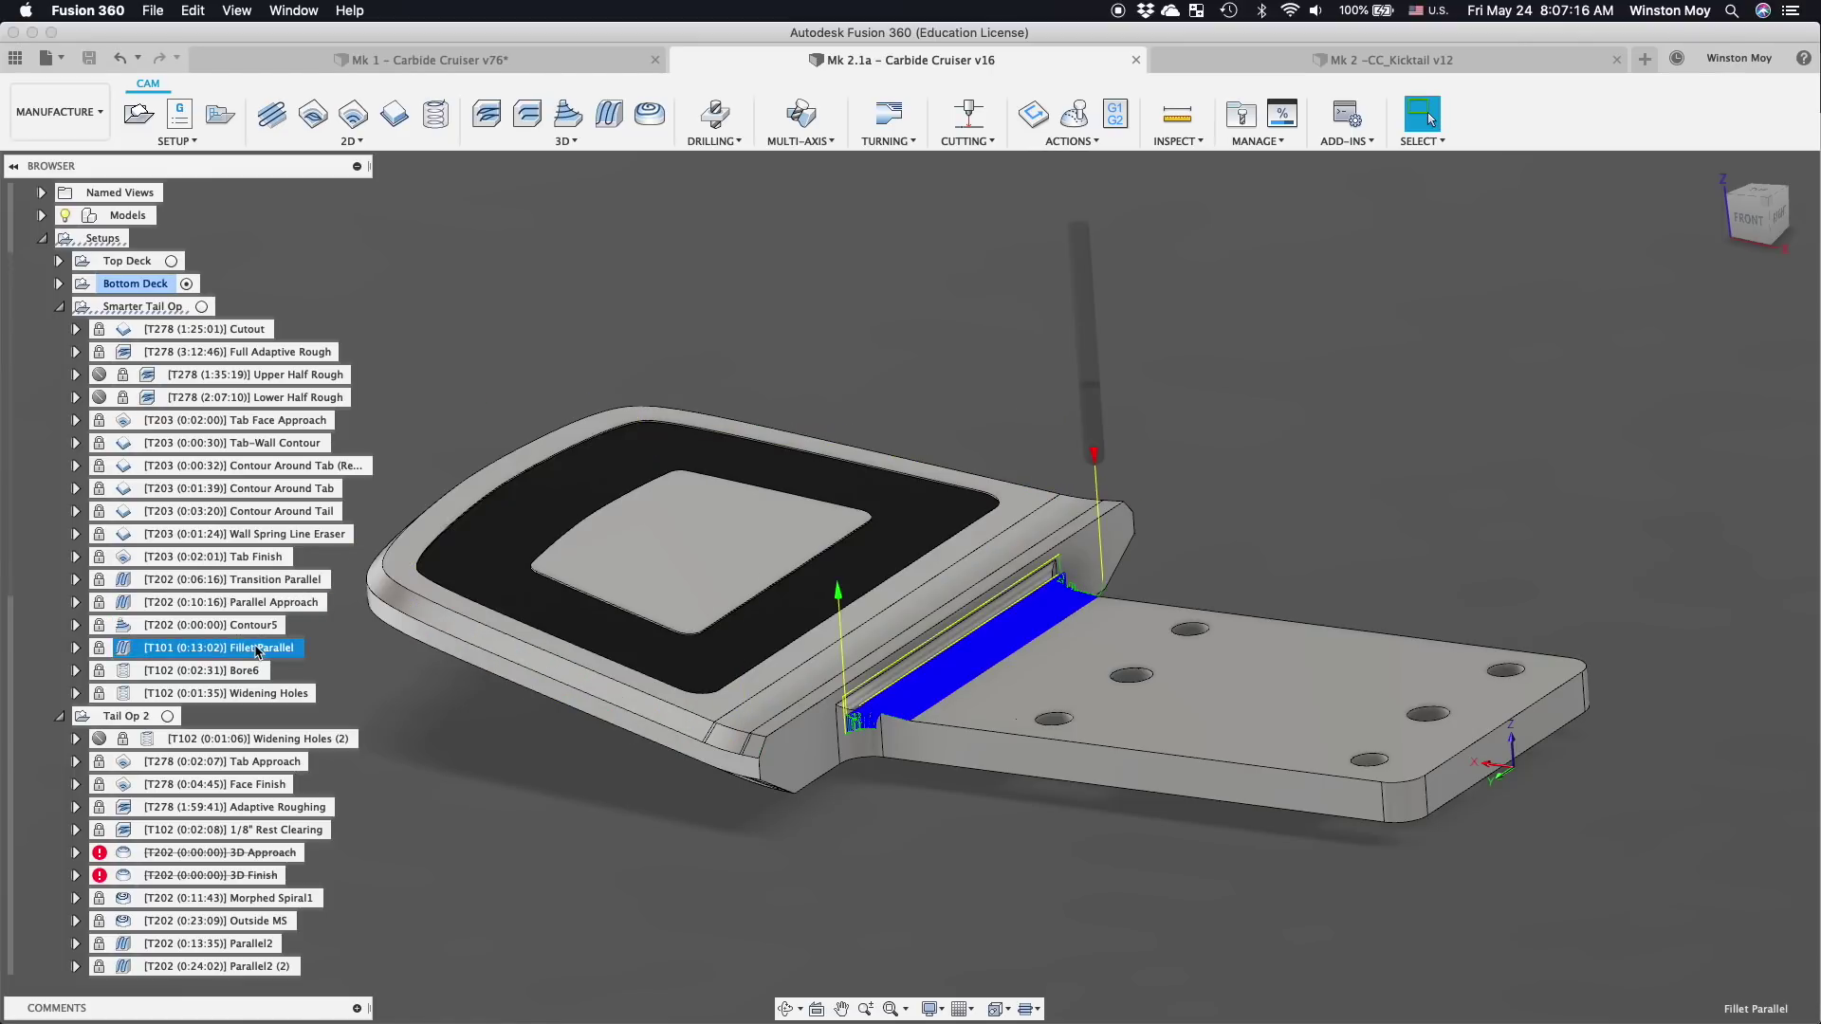
{"action": "left_click", "coordinate": [242, 670]}
{"action": "left_click", "coordinate": [242, 694]}
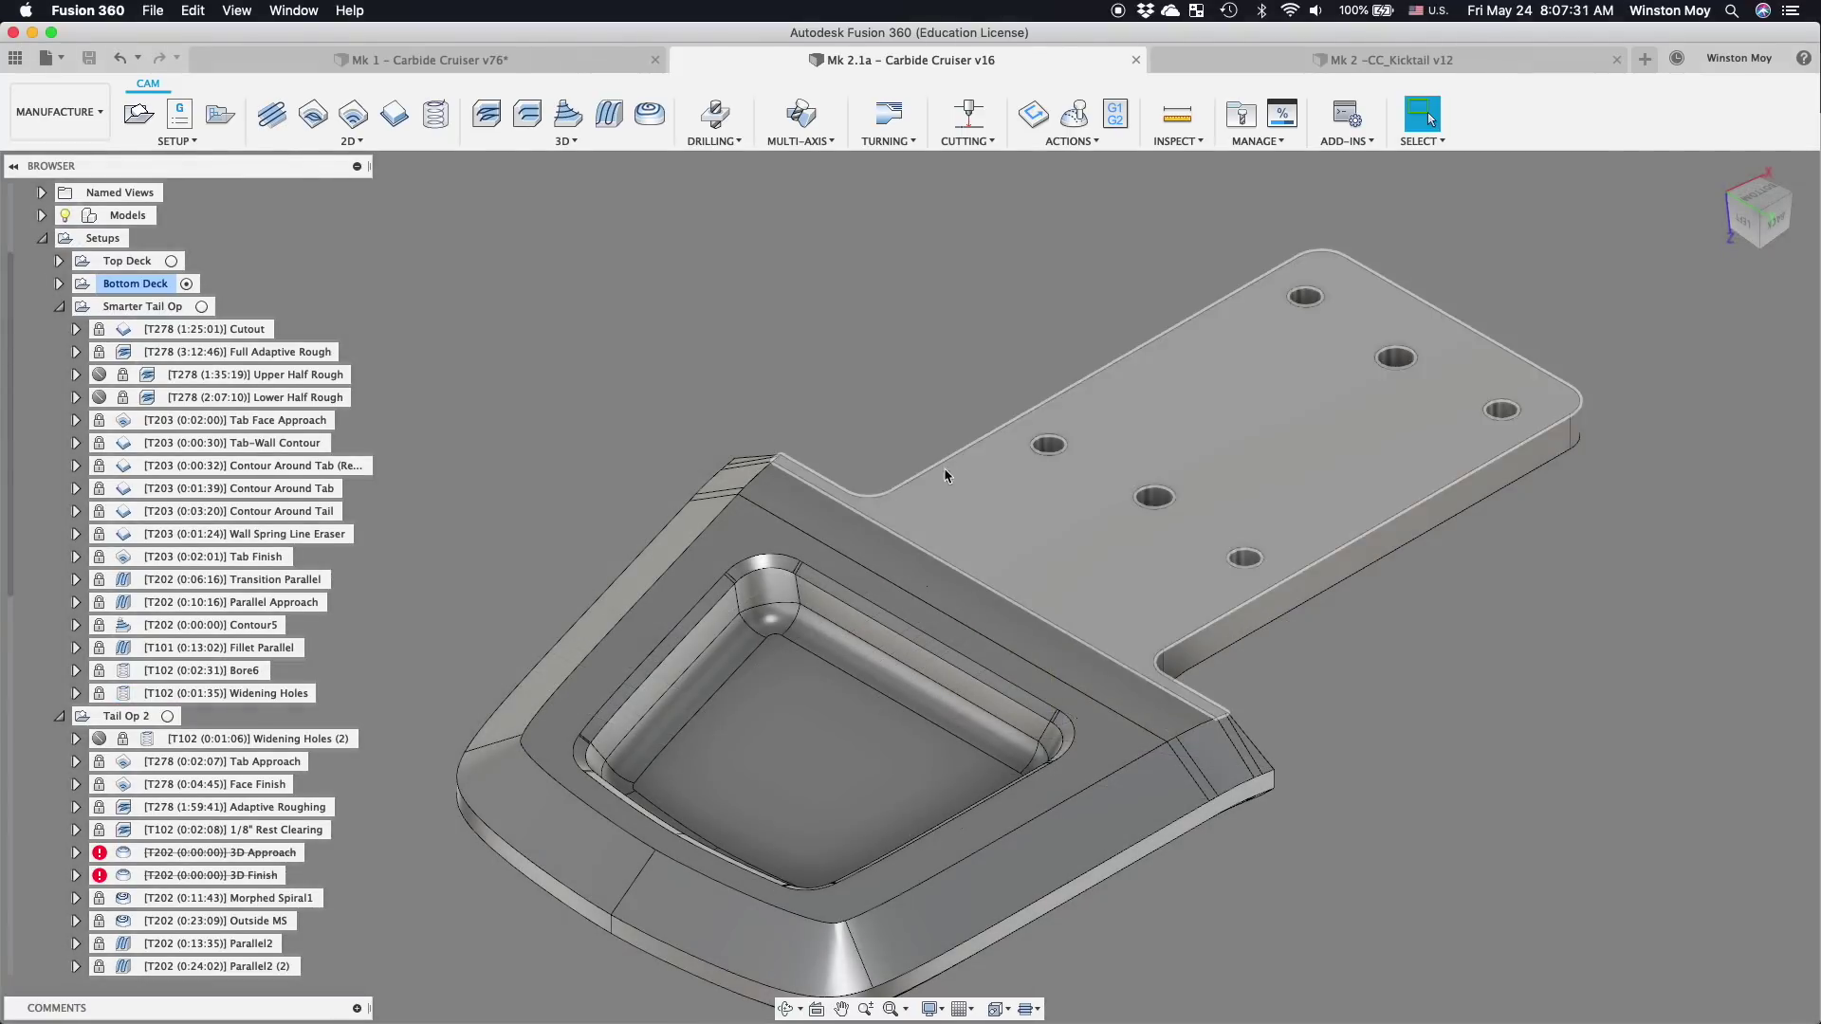
- Step through Tail Op 2's Tab Approach, Face Finish, Adaptive Roughing and 1/8" Rest Clearing toolpaths
{"action": "left_click", "coordinate": [226, 764]}
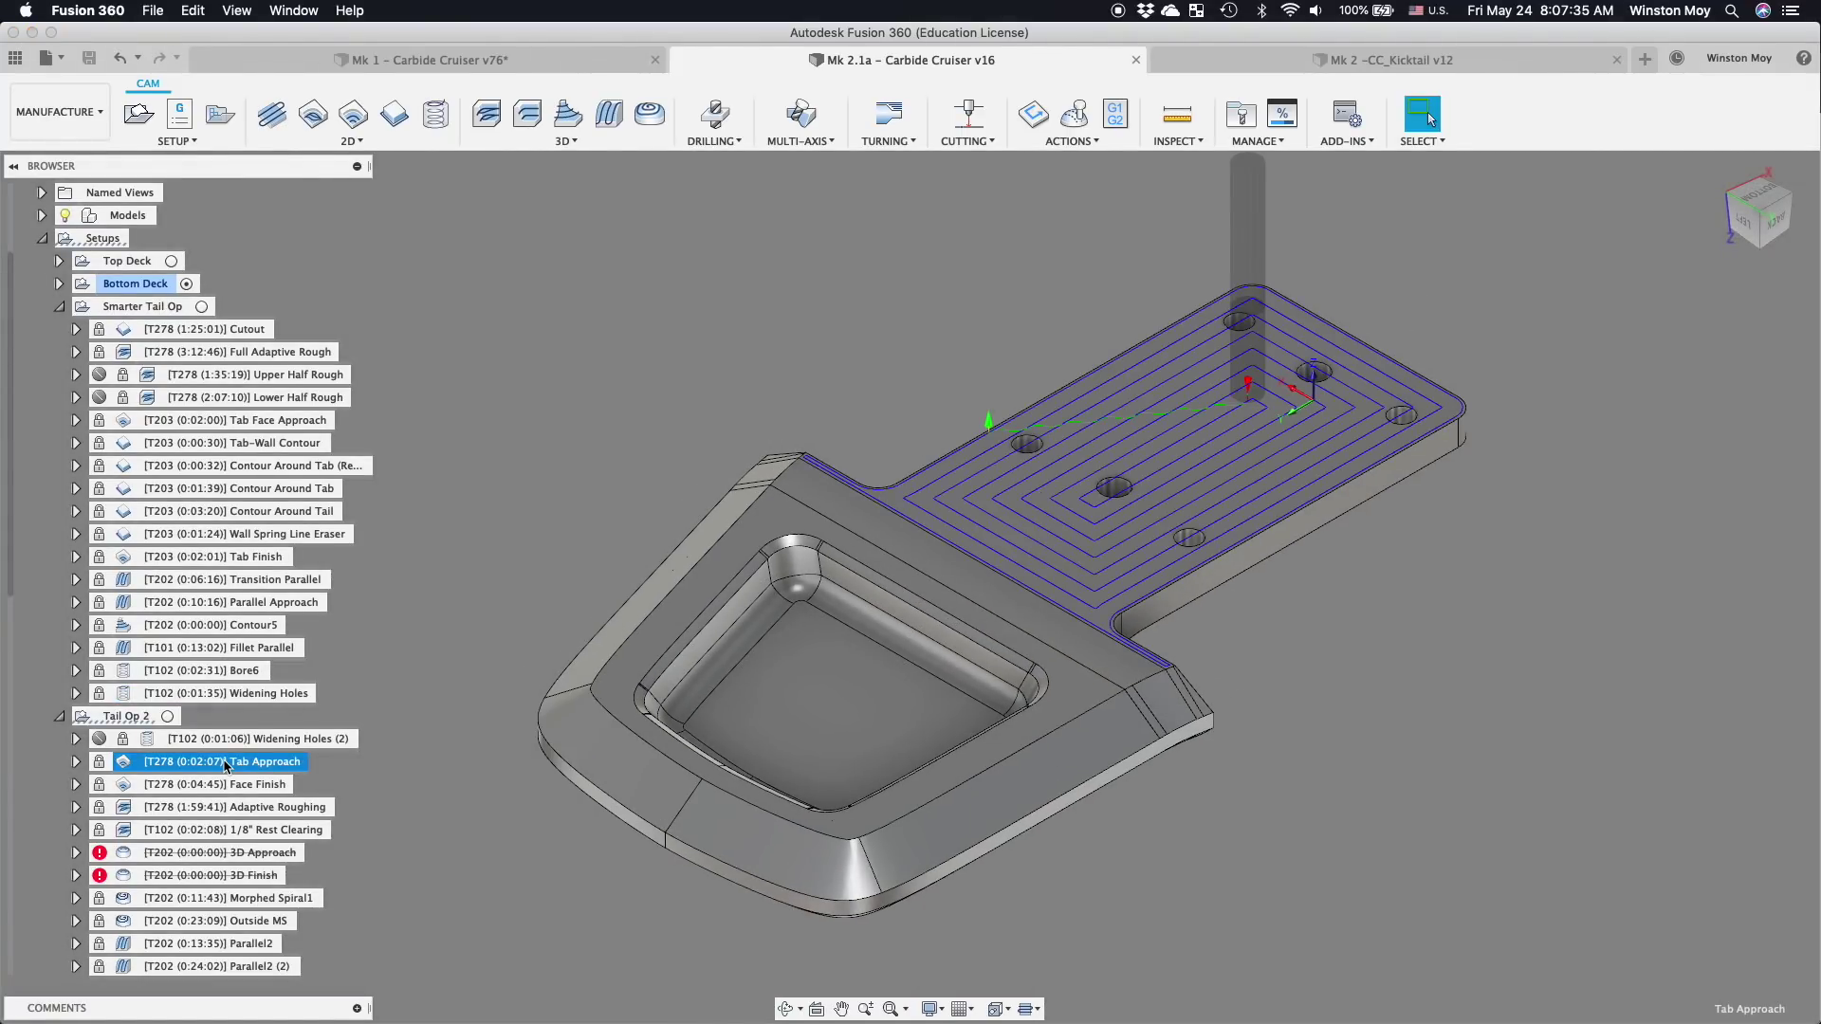
{"action": "left_click", "coordinate": [251, 786]}
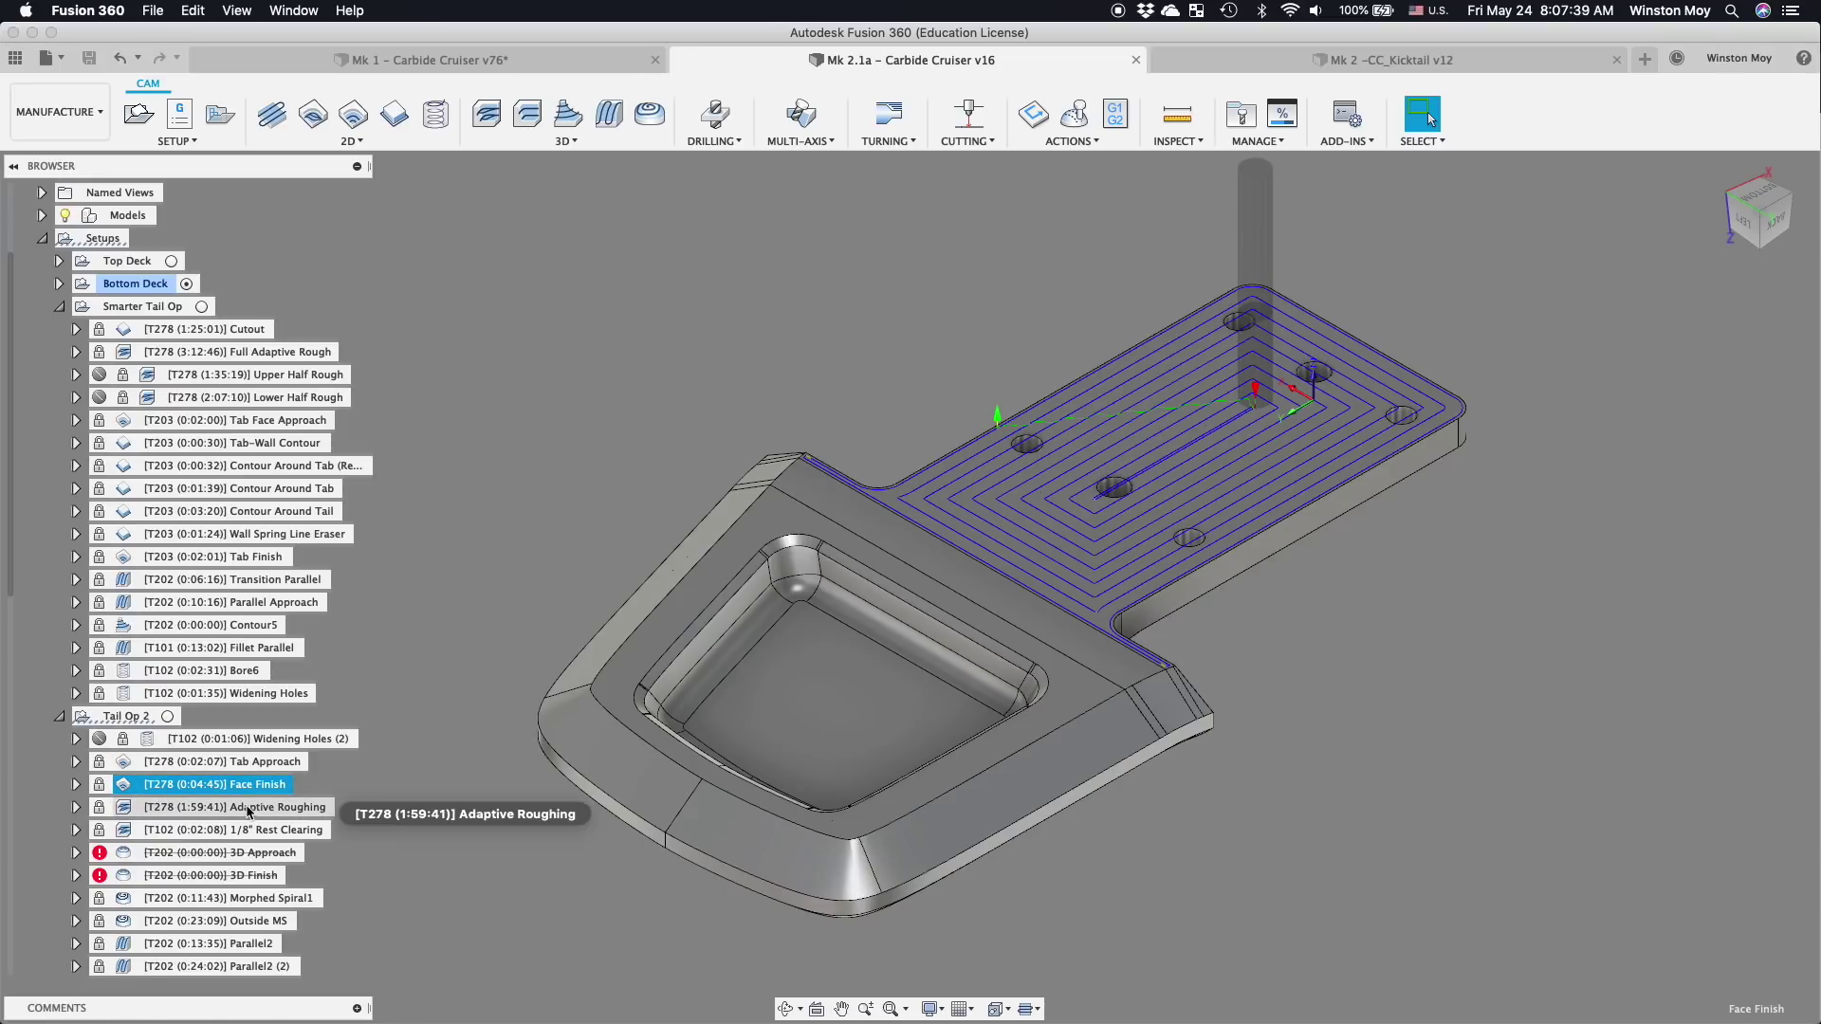
{"action": "left_click", "coordinate": [248, 809]}
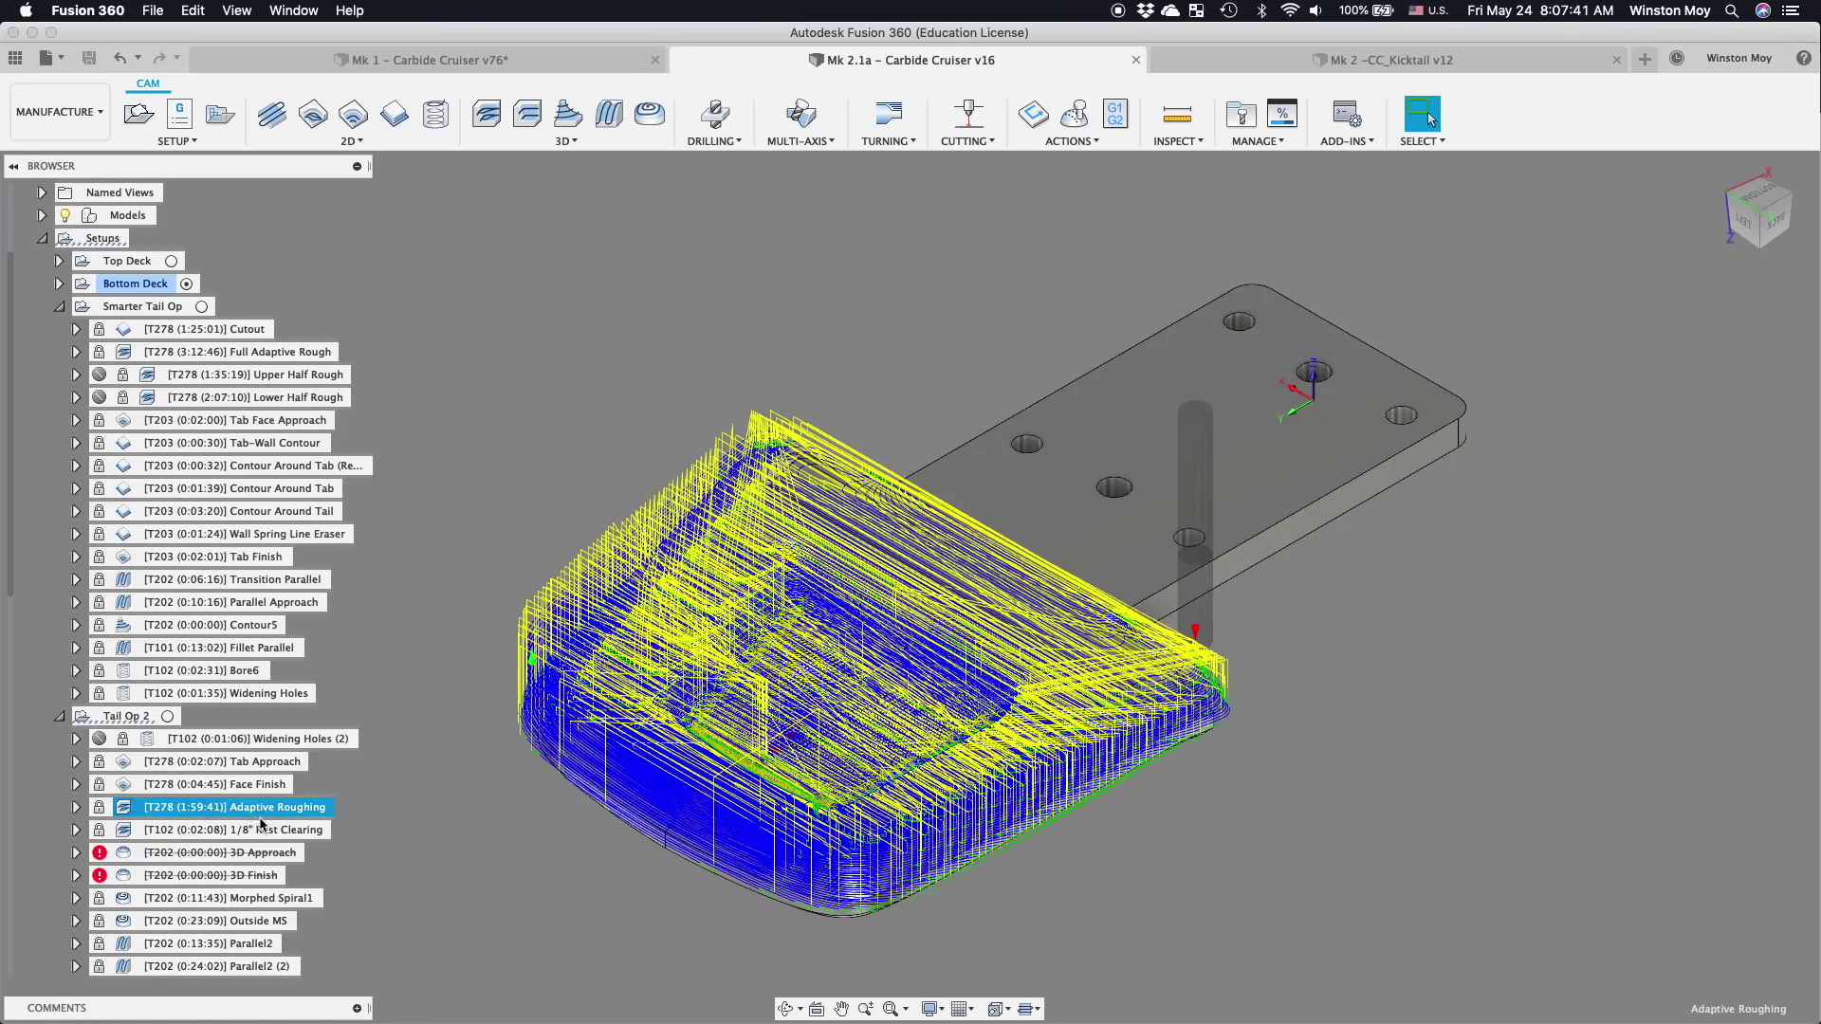
{"action": "left_click", "coordinate": [272, 832]}
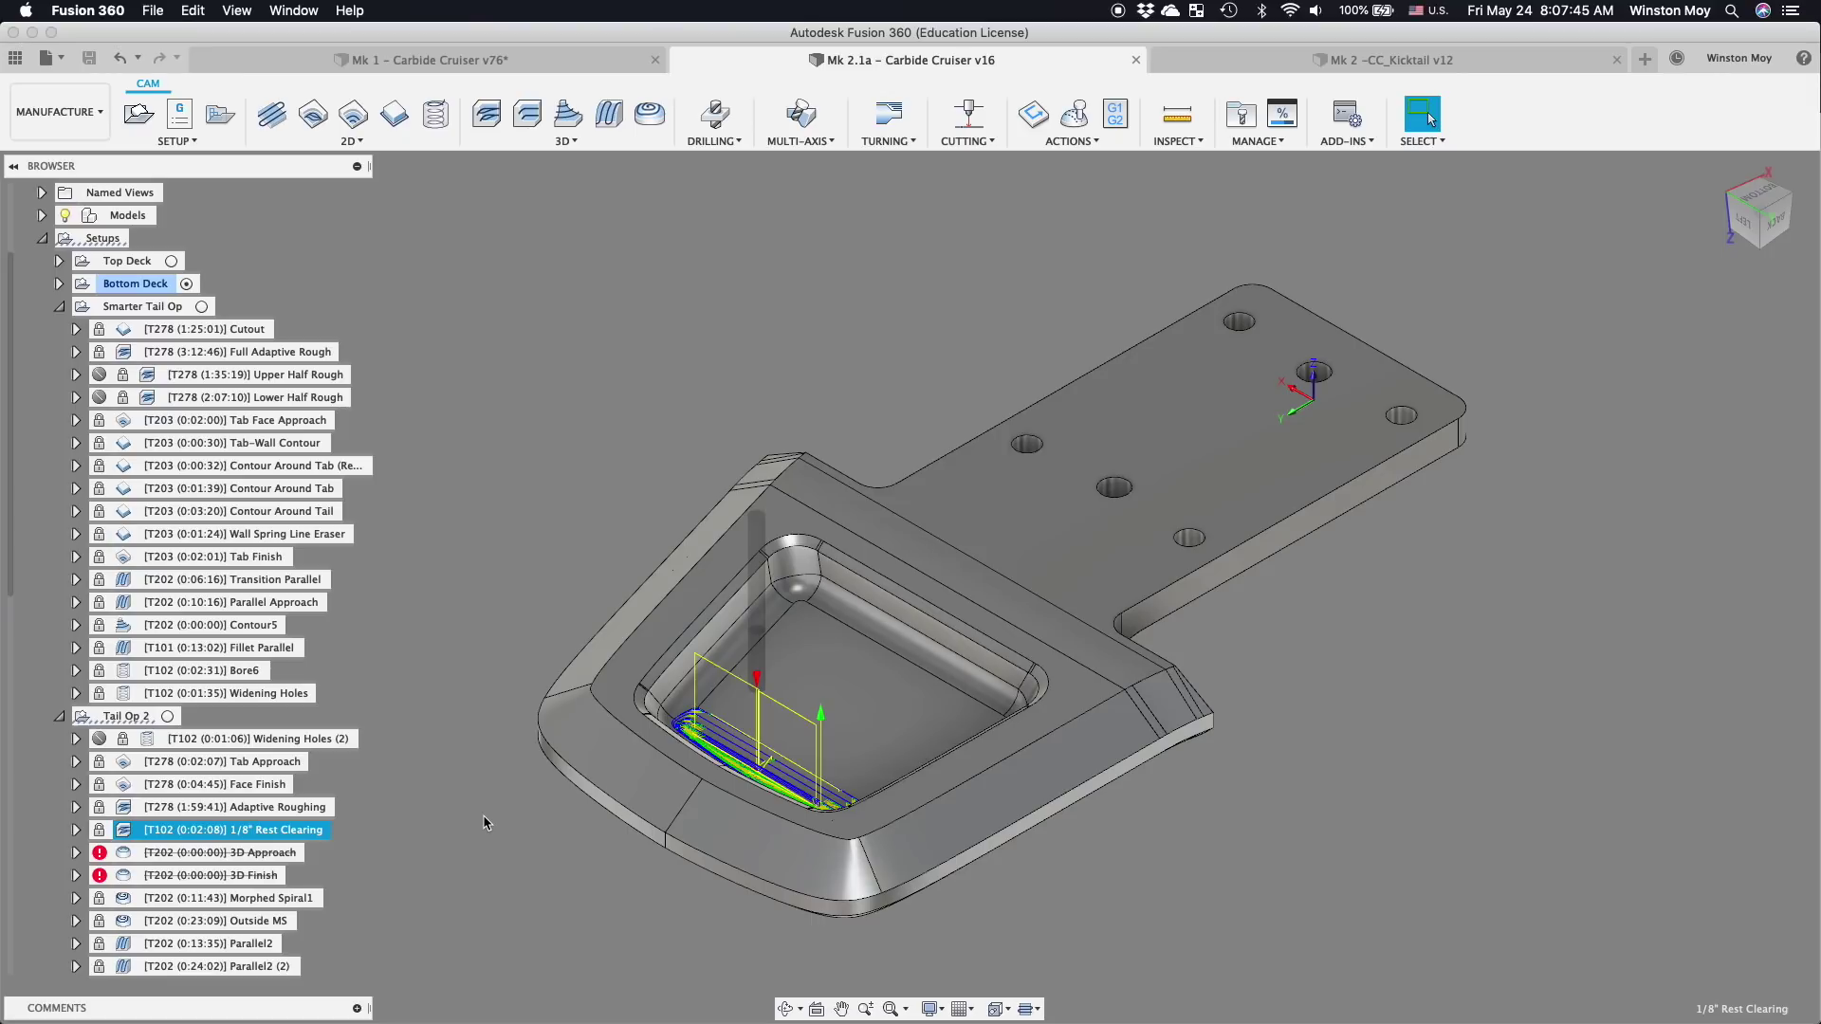
- Section the kicktail at -1.20 in, view the pocket profile from the back, then show Morphed Spiral1
{"action": "left_click", "coordinate": [59, 111]}
{"action": "left_click", "coordinate": [60, 187]}
{"action": "left_click", "coordinate": [881, 114]}
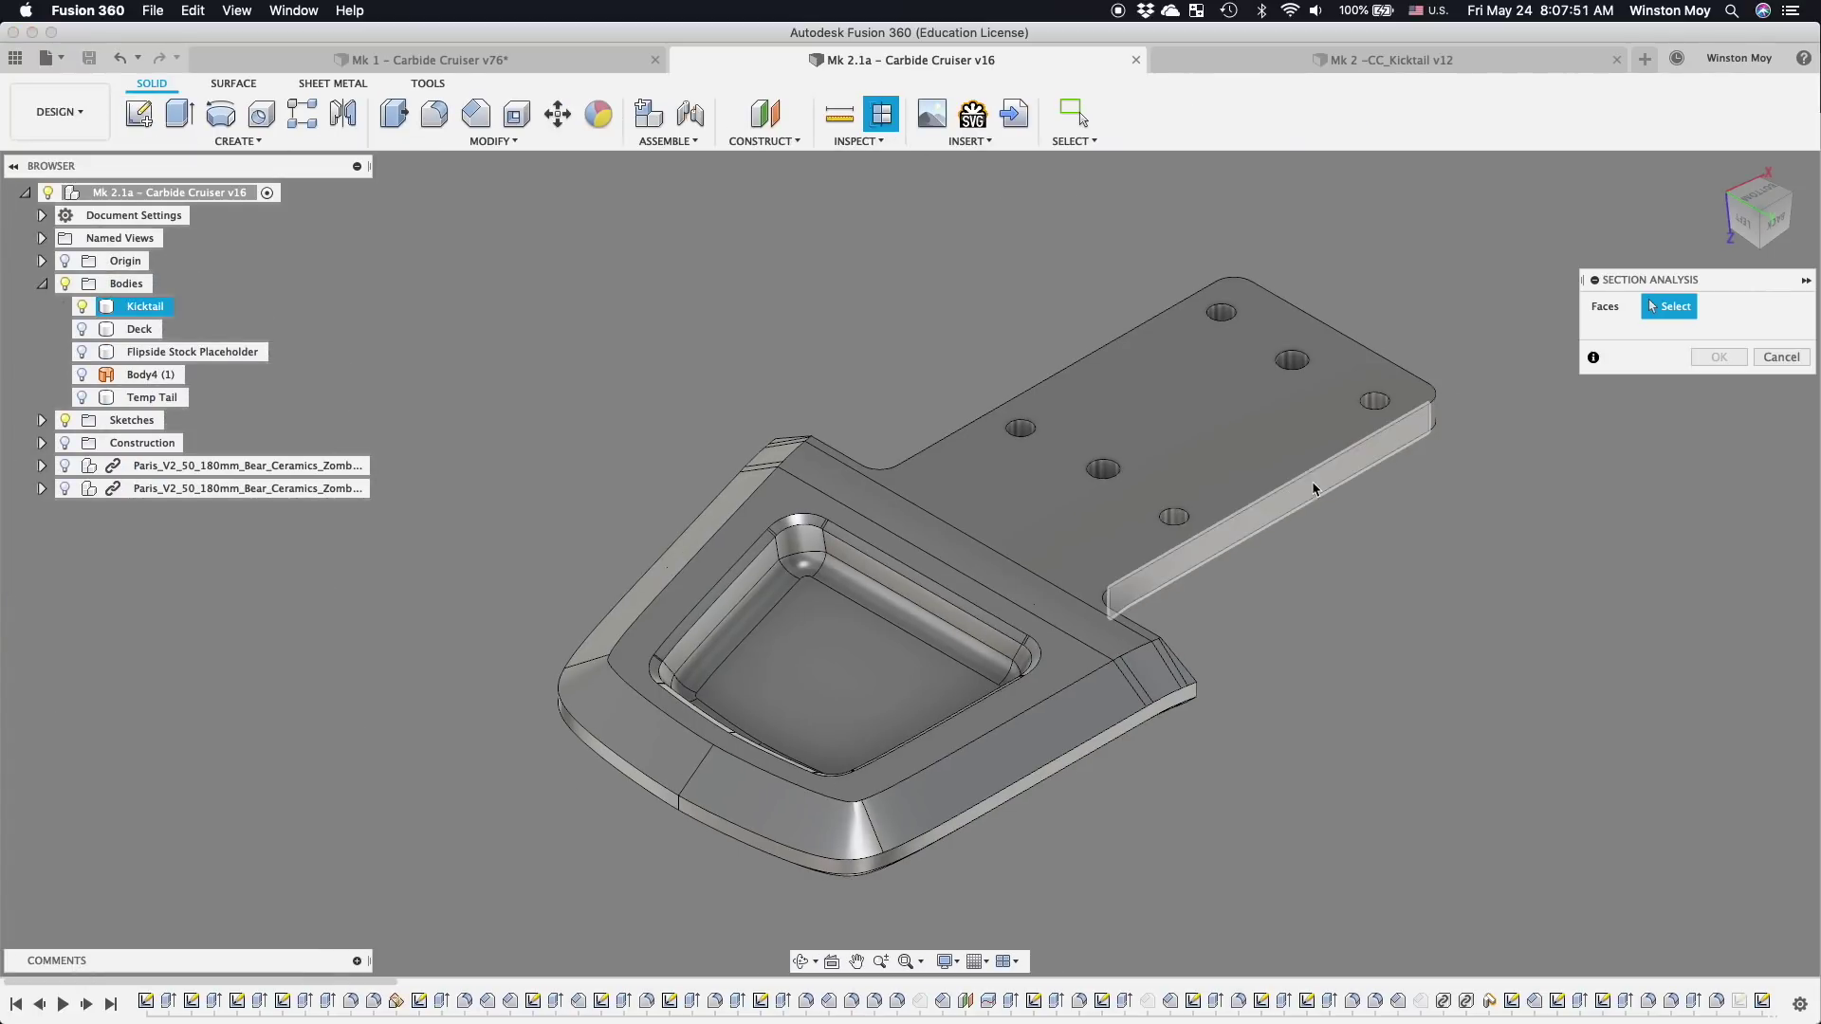
{"action": "left_click", "coordinate": [1323, 479]}
{"action": "left_click_drag", "start_coordinate": [1335, 528], "coordinate": [1229, 461]}
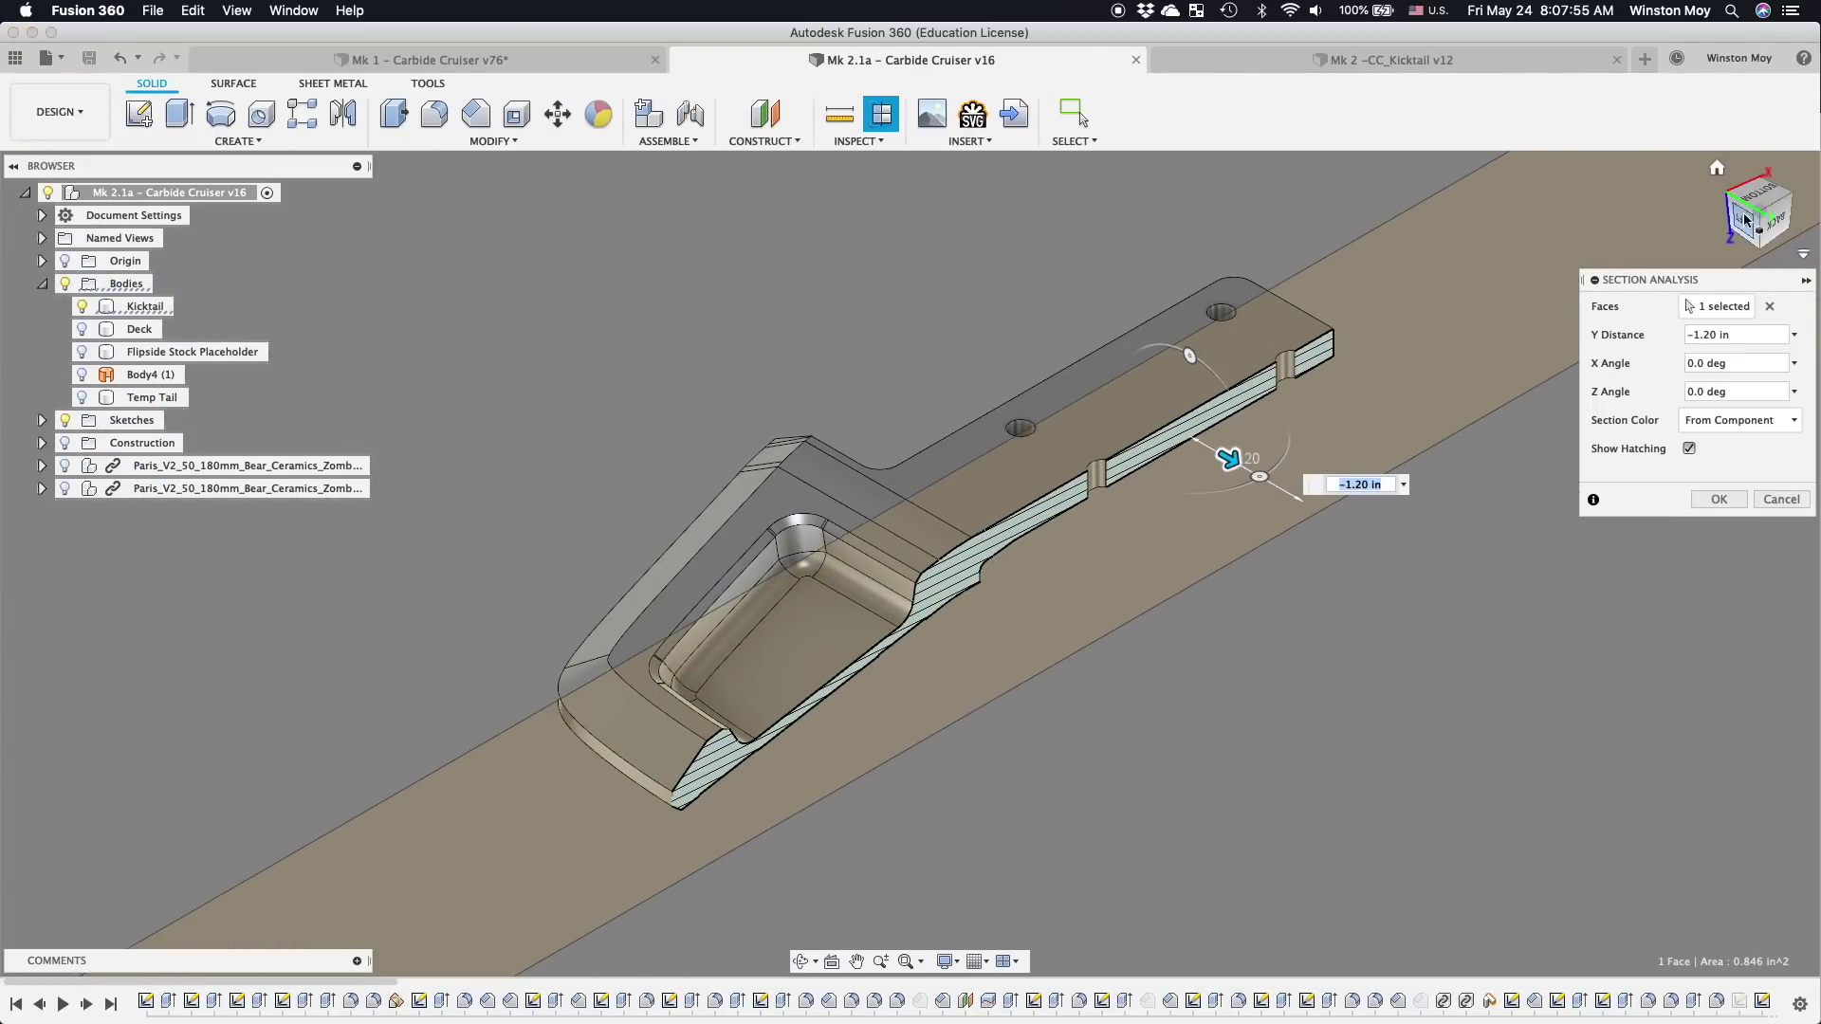
{"action": "left_click", "coordinate": [1776, 225]}
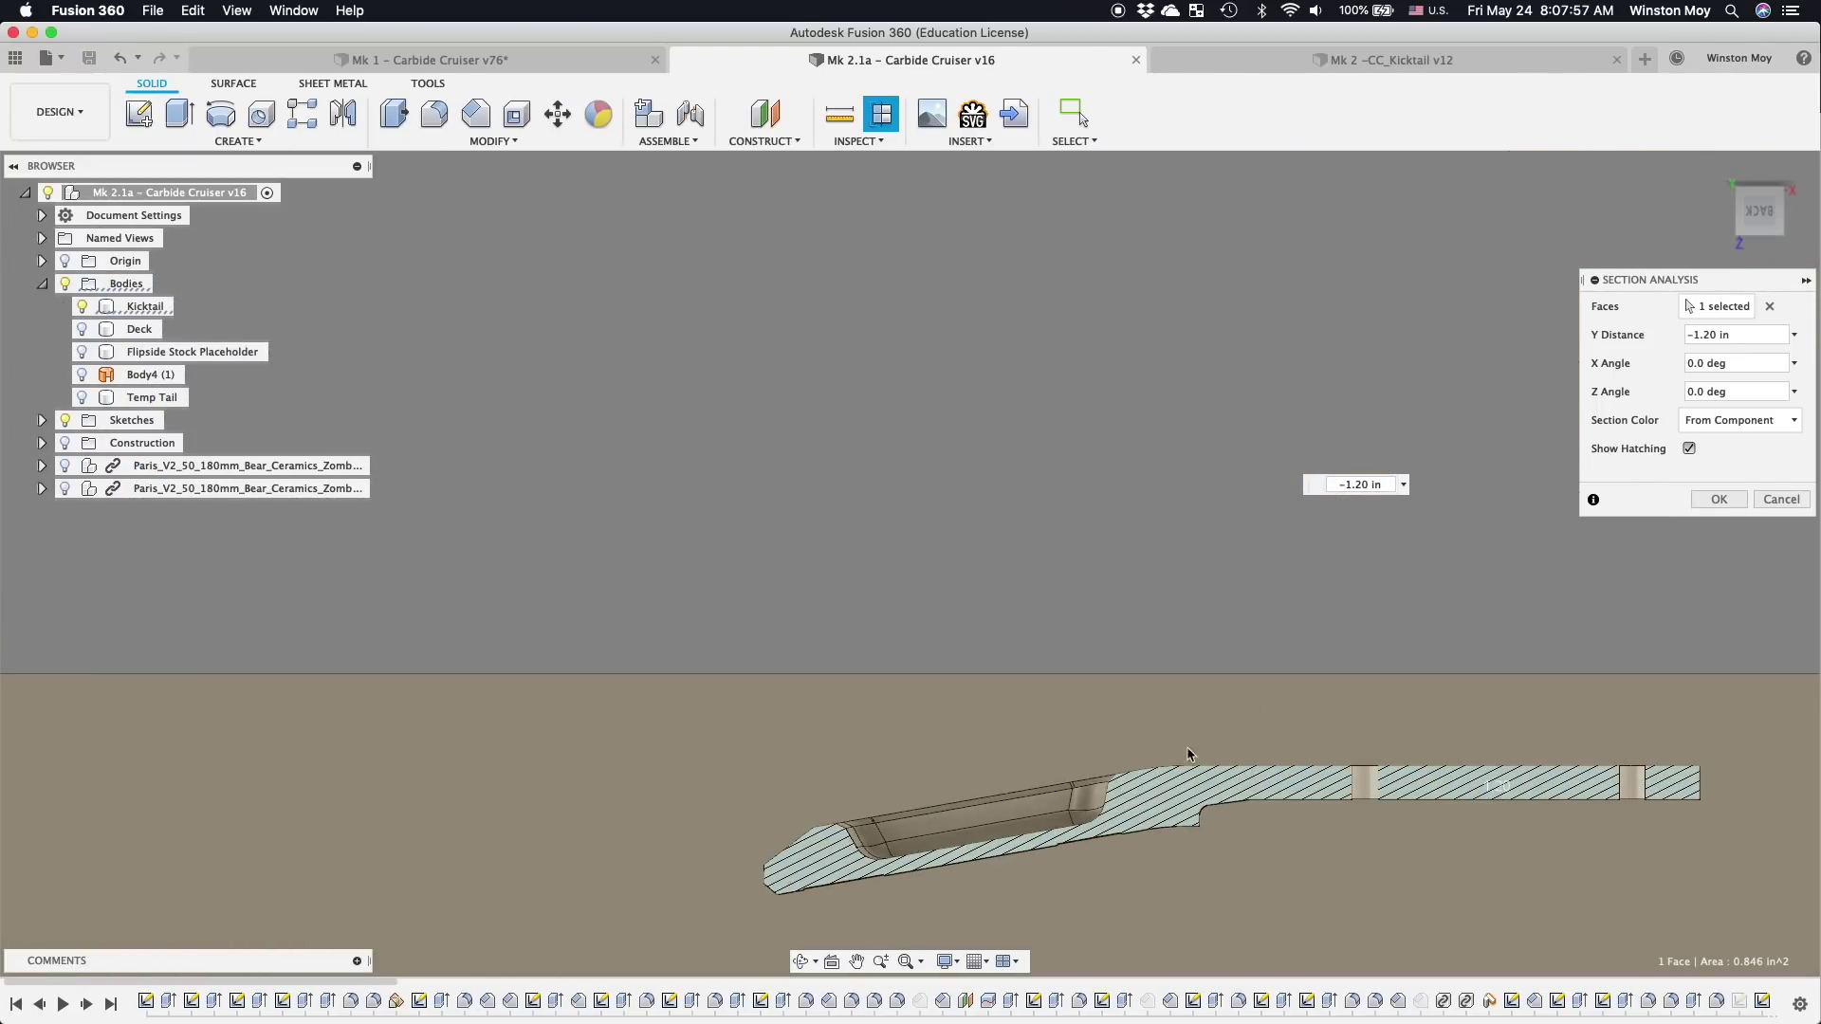
{"action": "scroll", "coordinate": [1126, 832], "scroll_direction": "up", "scroll_amount": 5}
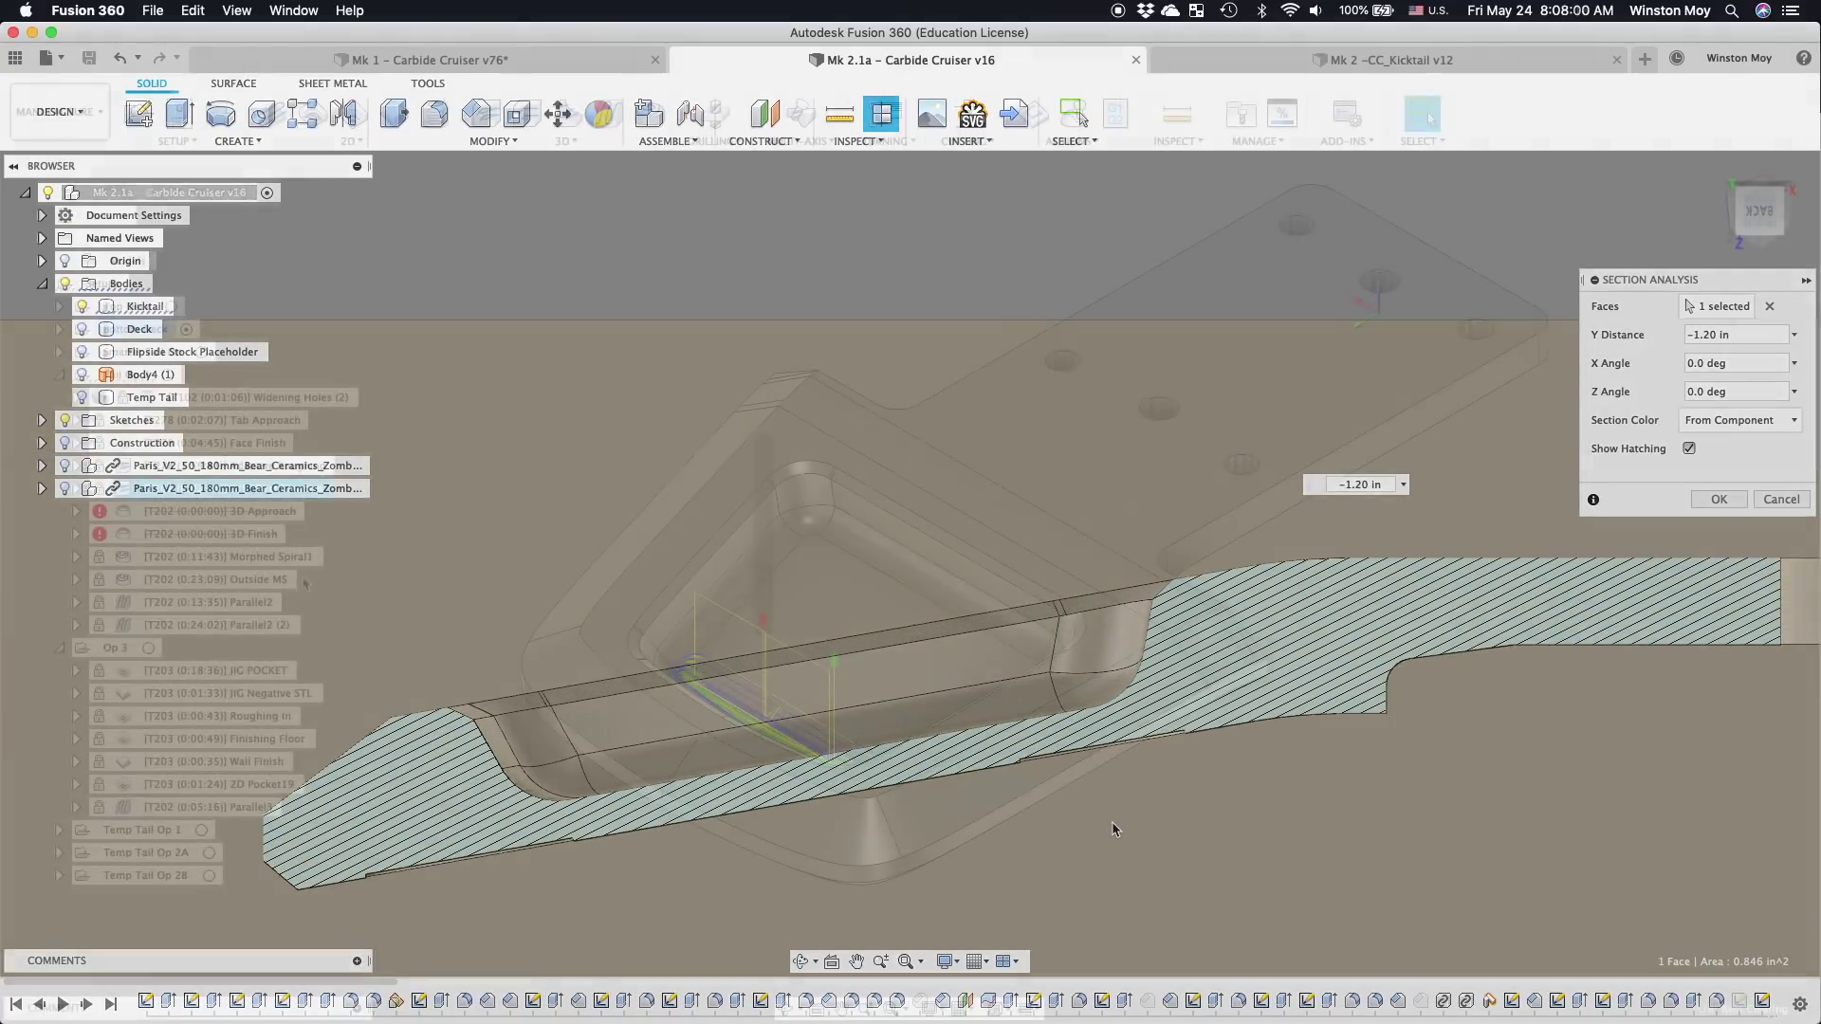
{"action": "left_click", "coordinate": [258, 557]}
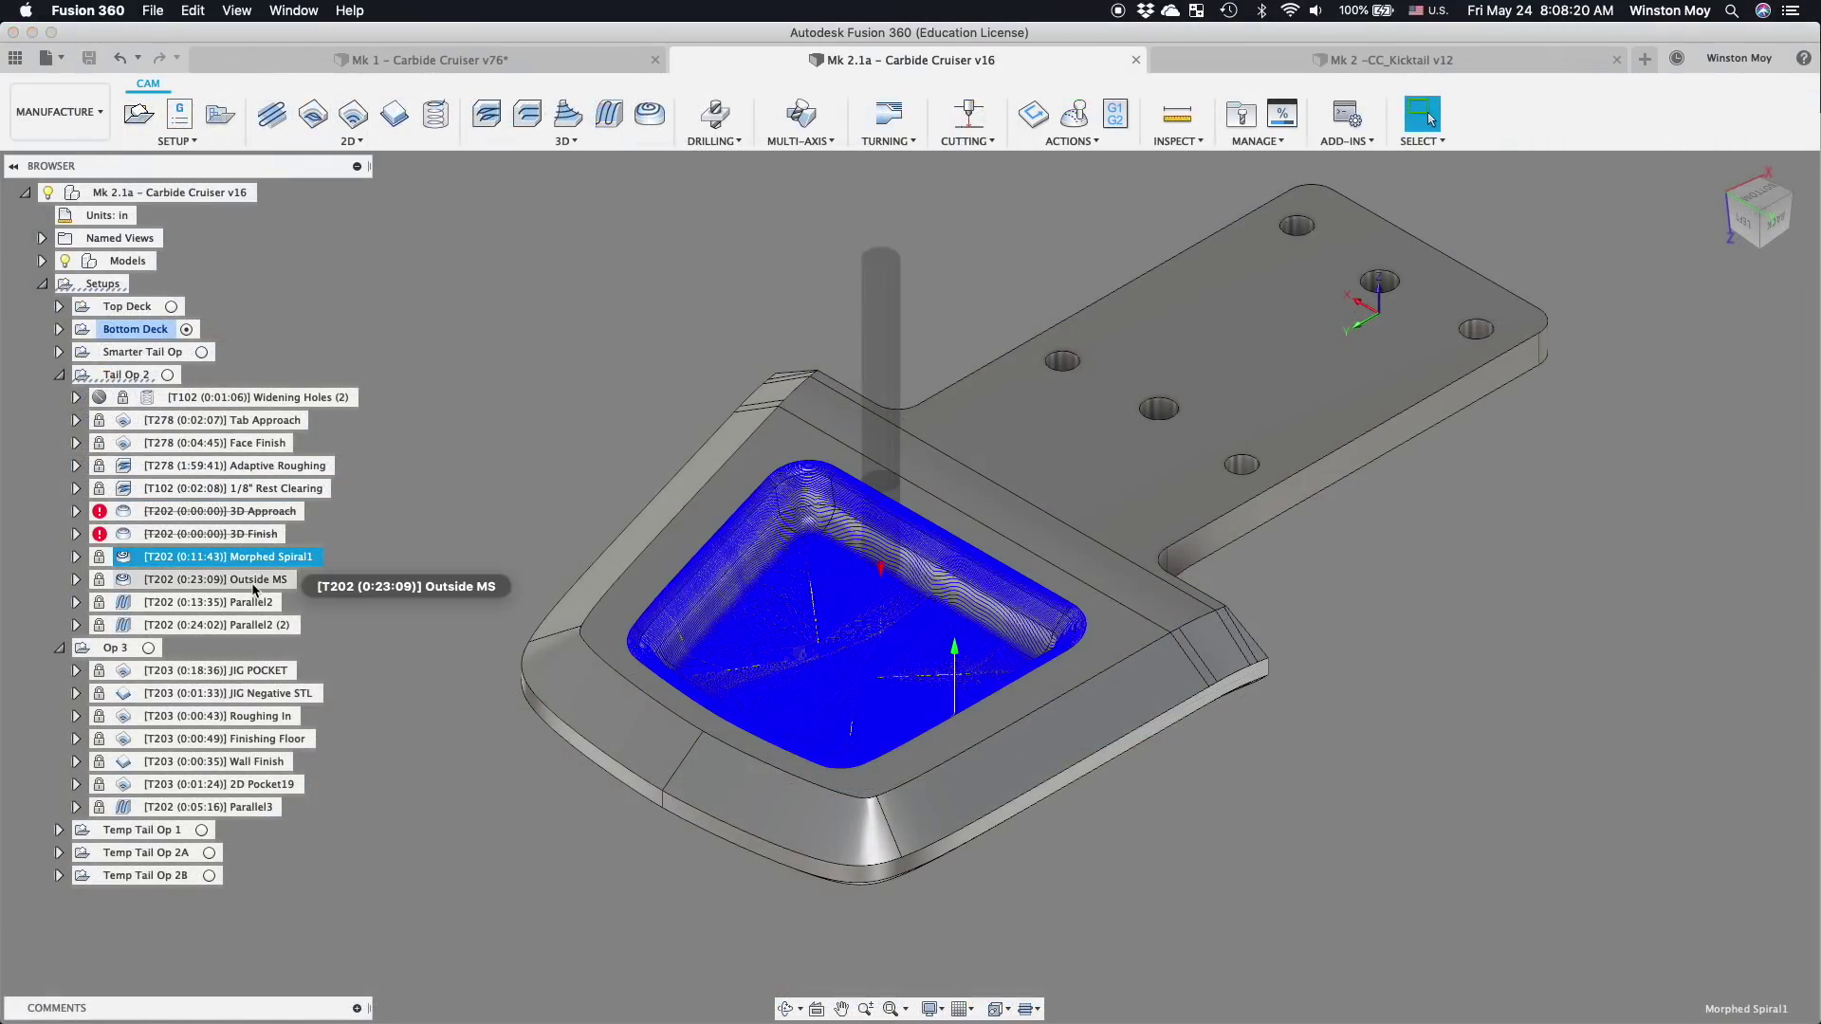
- Preview the Outside MS, Parallel2 and Parallel2 (2) toolpaths, then inspect the part's underside
{"action": "left_click", "coordinate": [254, 585]}
{"action": "left_click", "coordinate": [251, 605]}
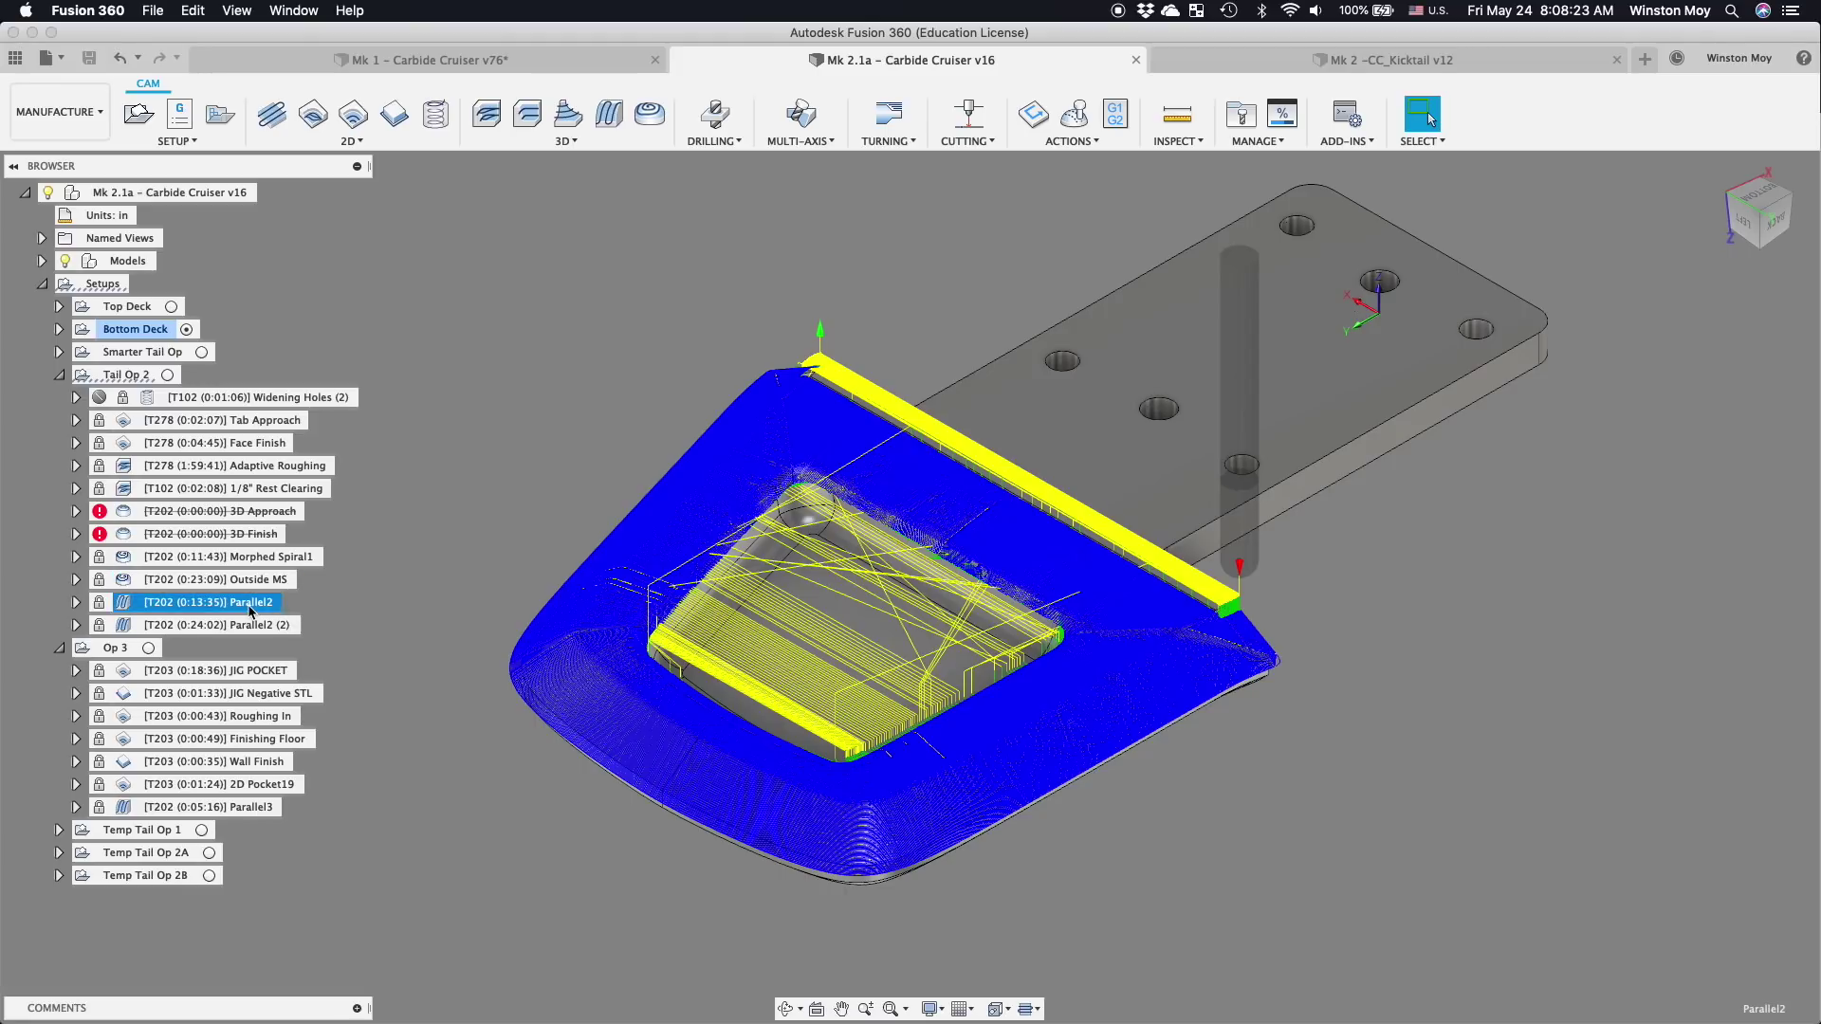
{"action": "left_click", "coordinate": [251, 625]}
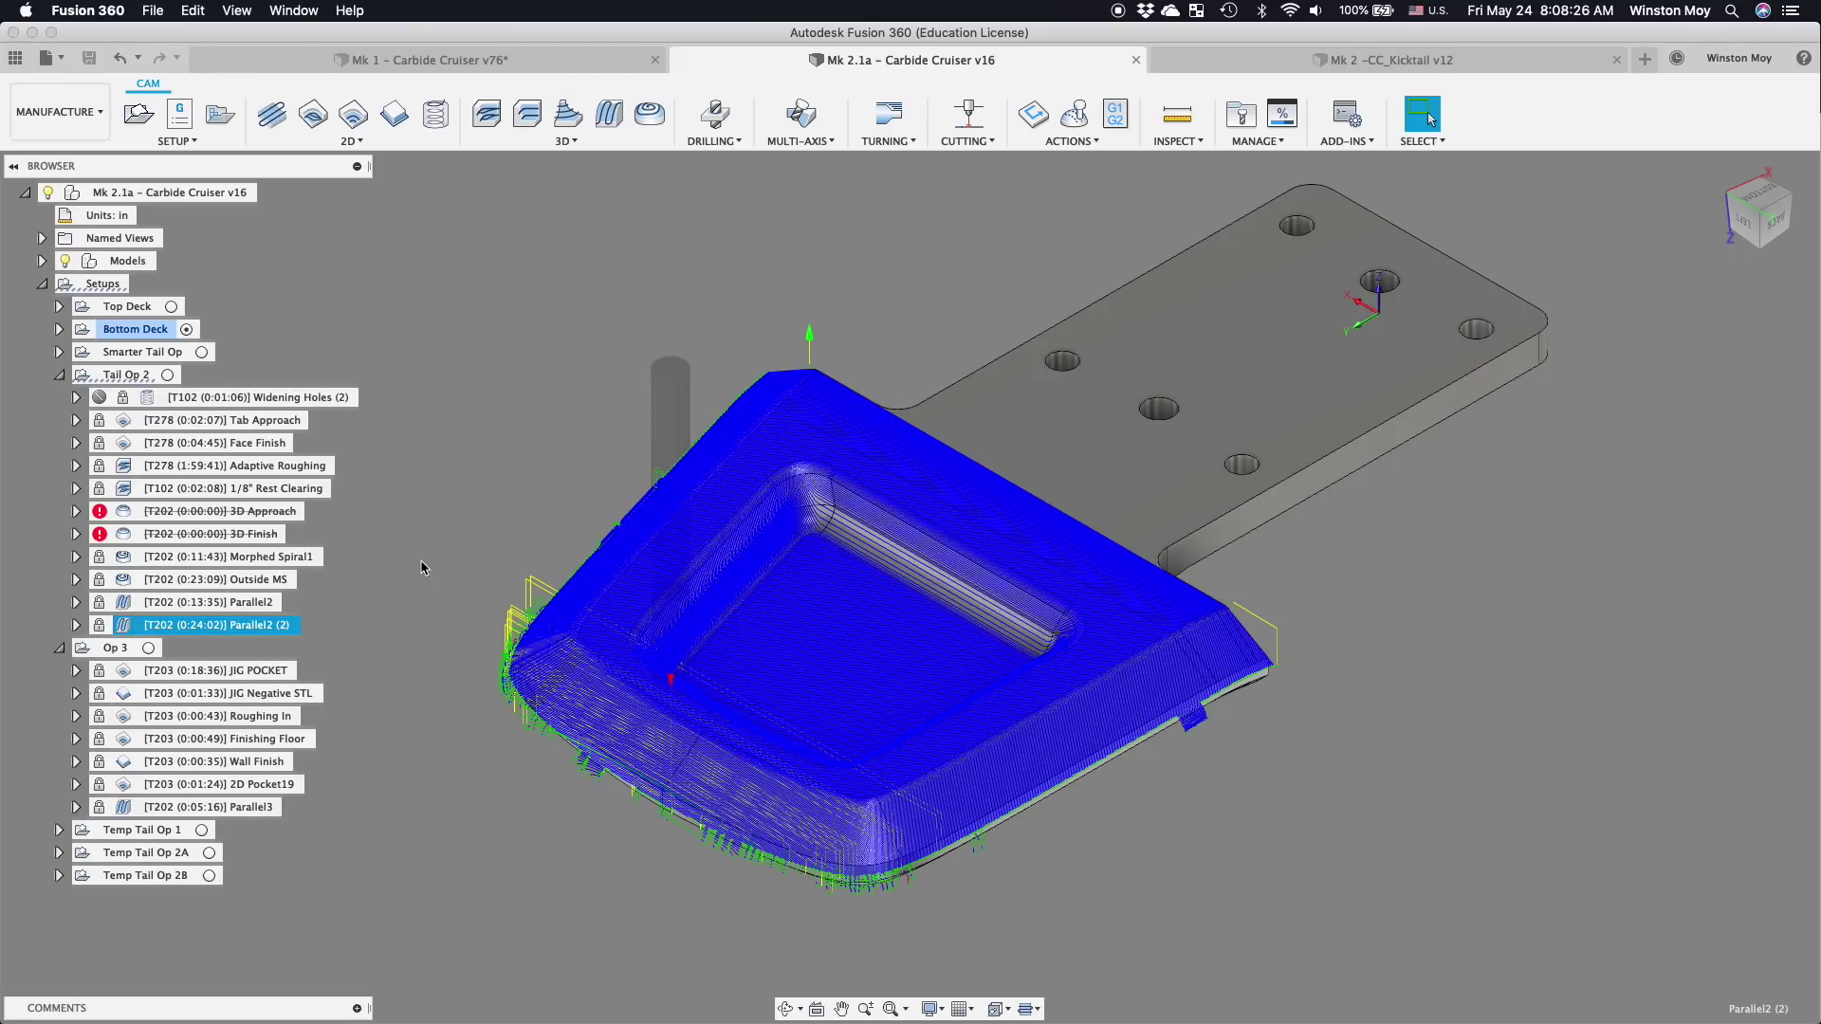
{"action": "left_click", "coordinate": [422, 567]}
{"action": "middle_click_drag", "start_coordinate": [664, 419], "coordinate": [724, 691], "text": "shift"}
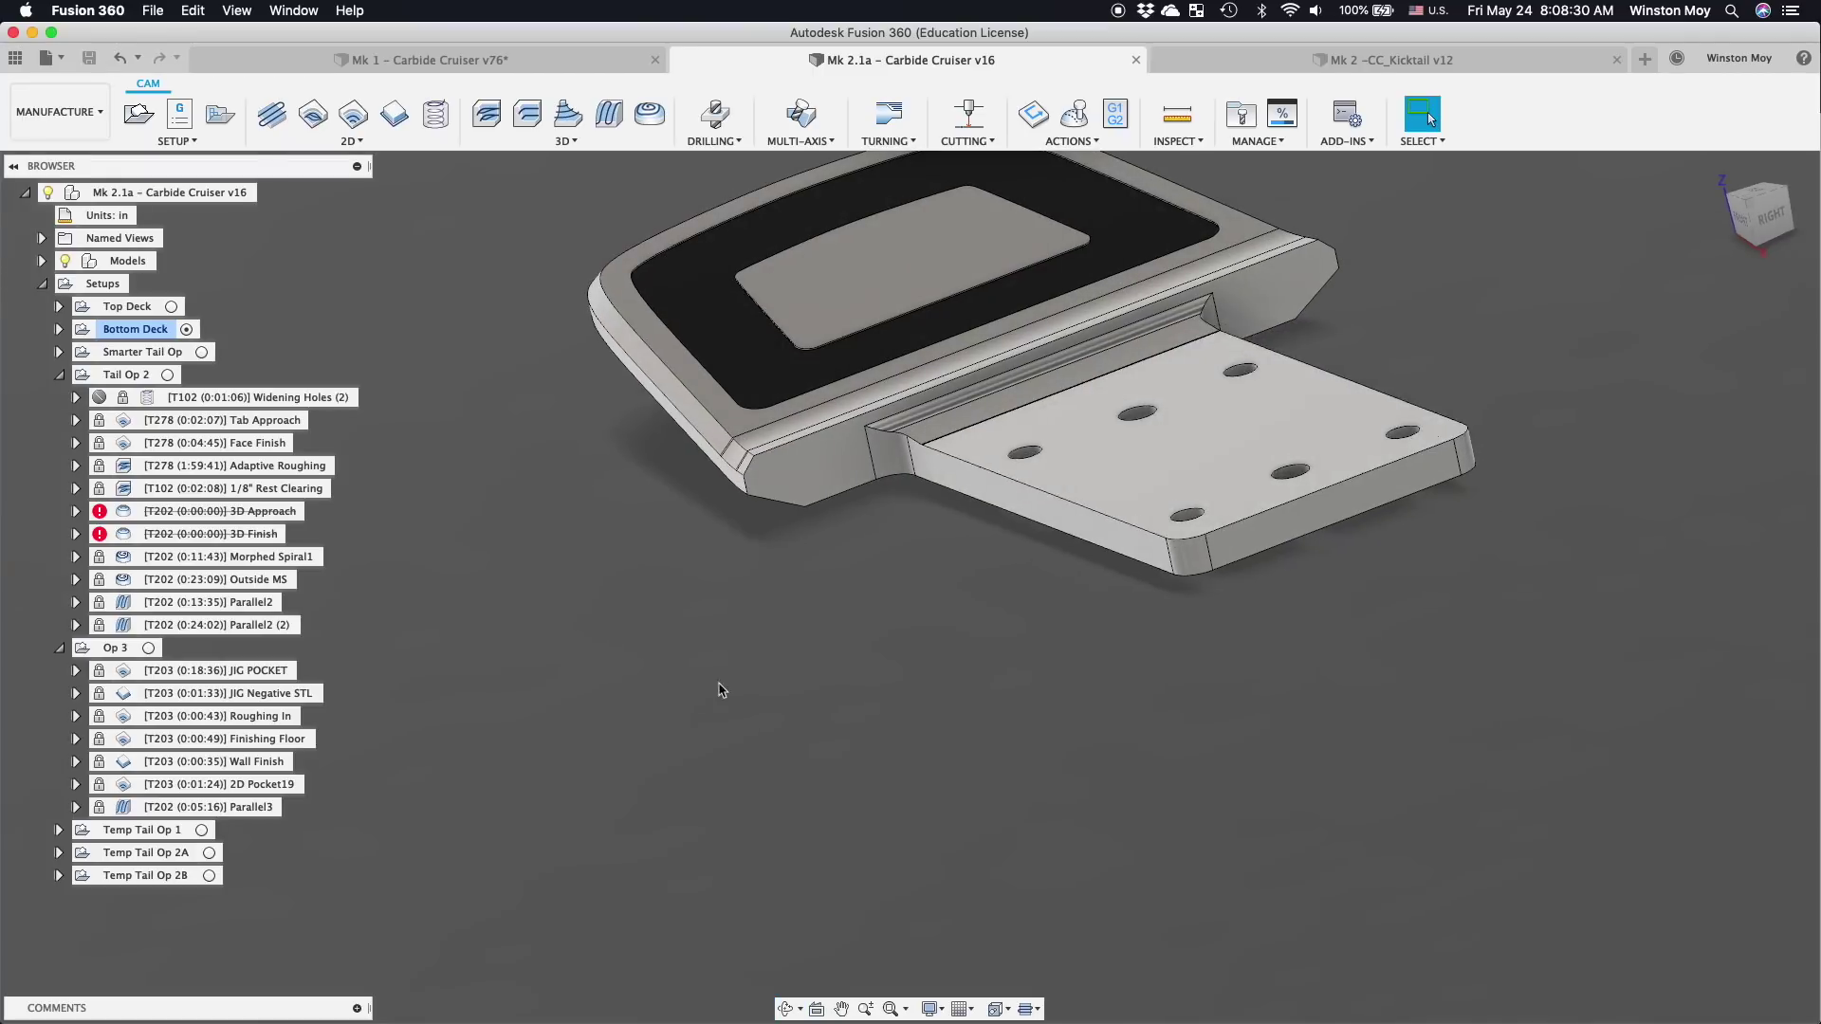
{"action": "left_click", "coordinate": [1743, 214]}
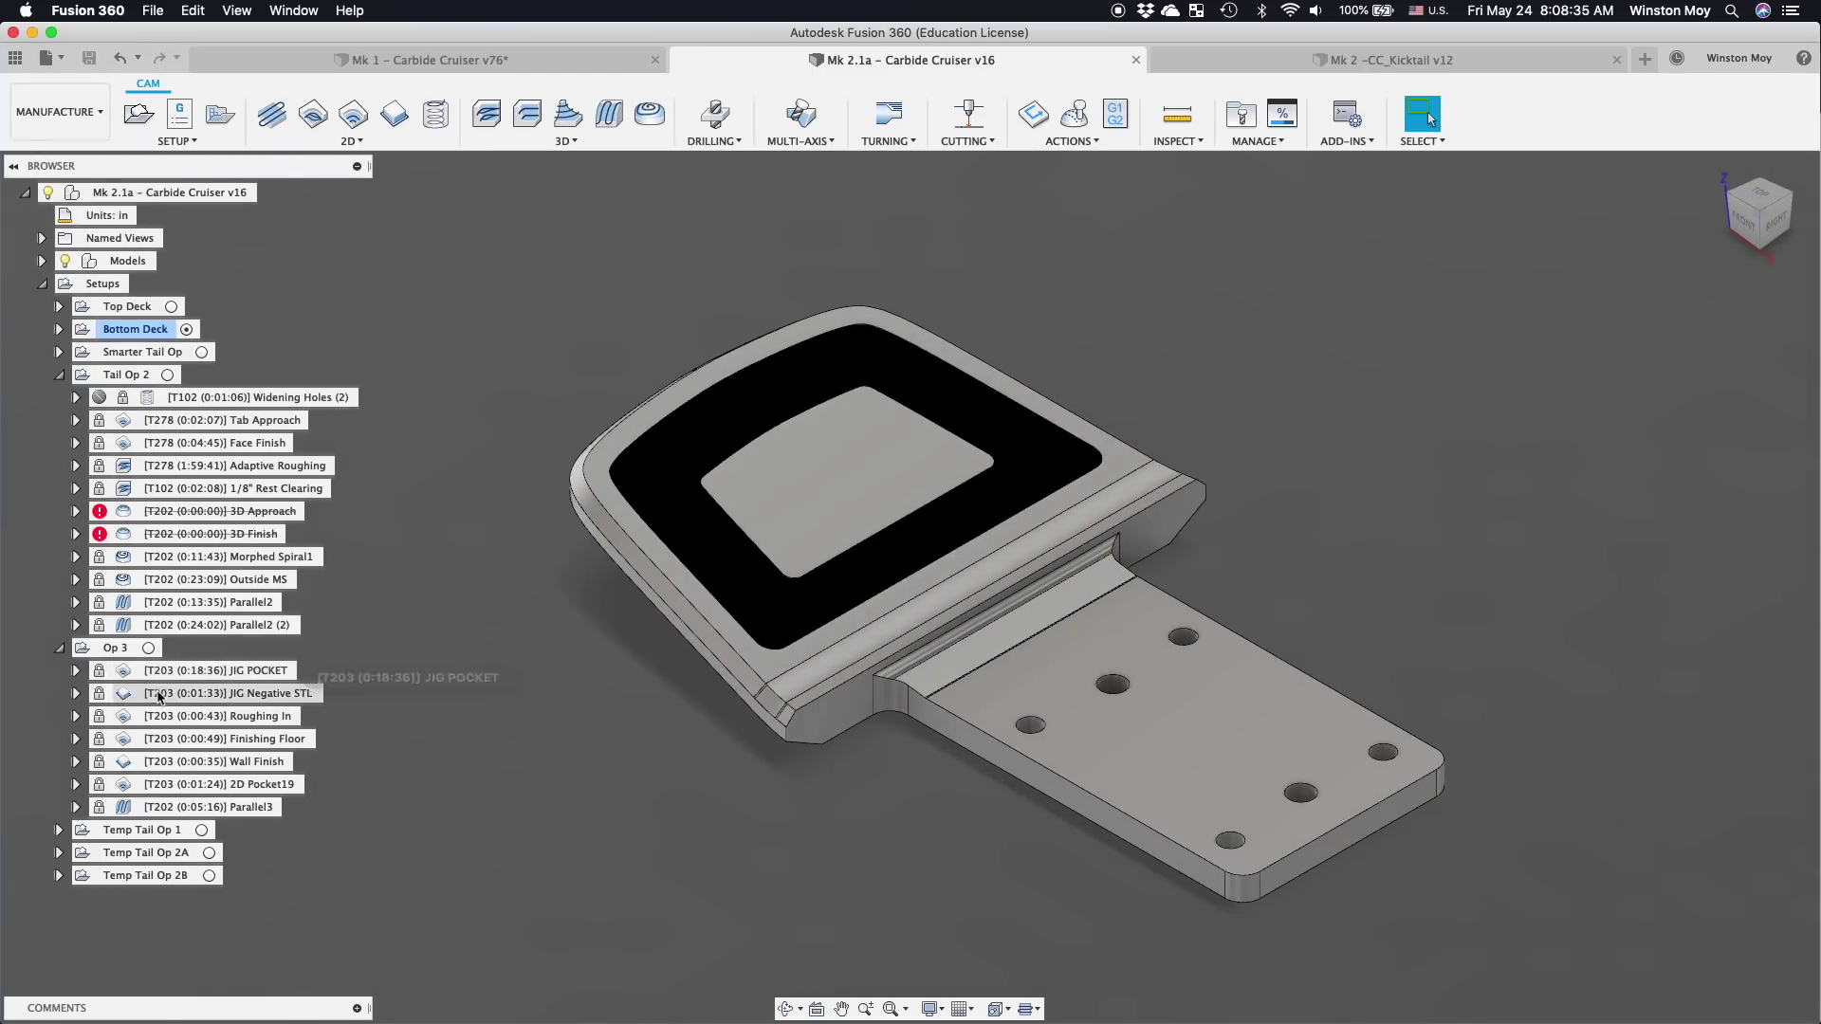
- Preview Op 3's Roughing In, Finishing Floor, Wall Finish, 2D Pocket19 and Parallel3 toolpaths
{"action": "left_click", "coordinate": [173, 716]}
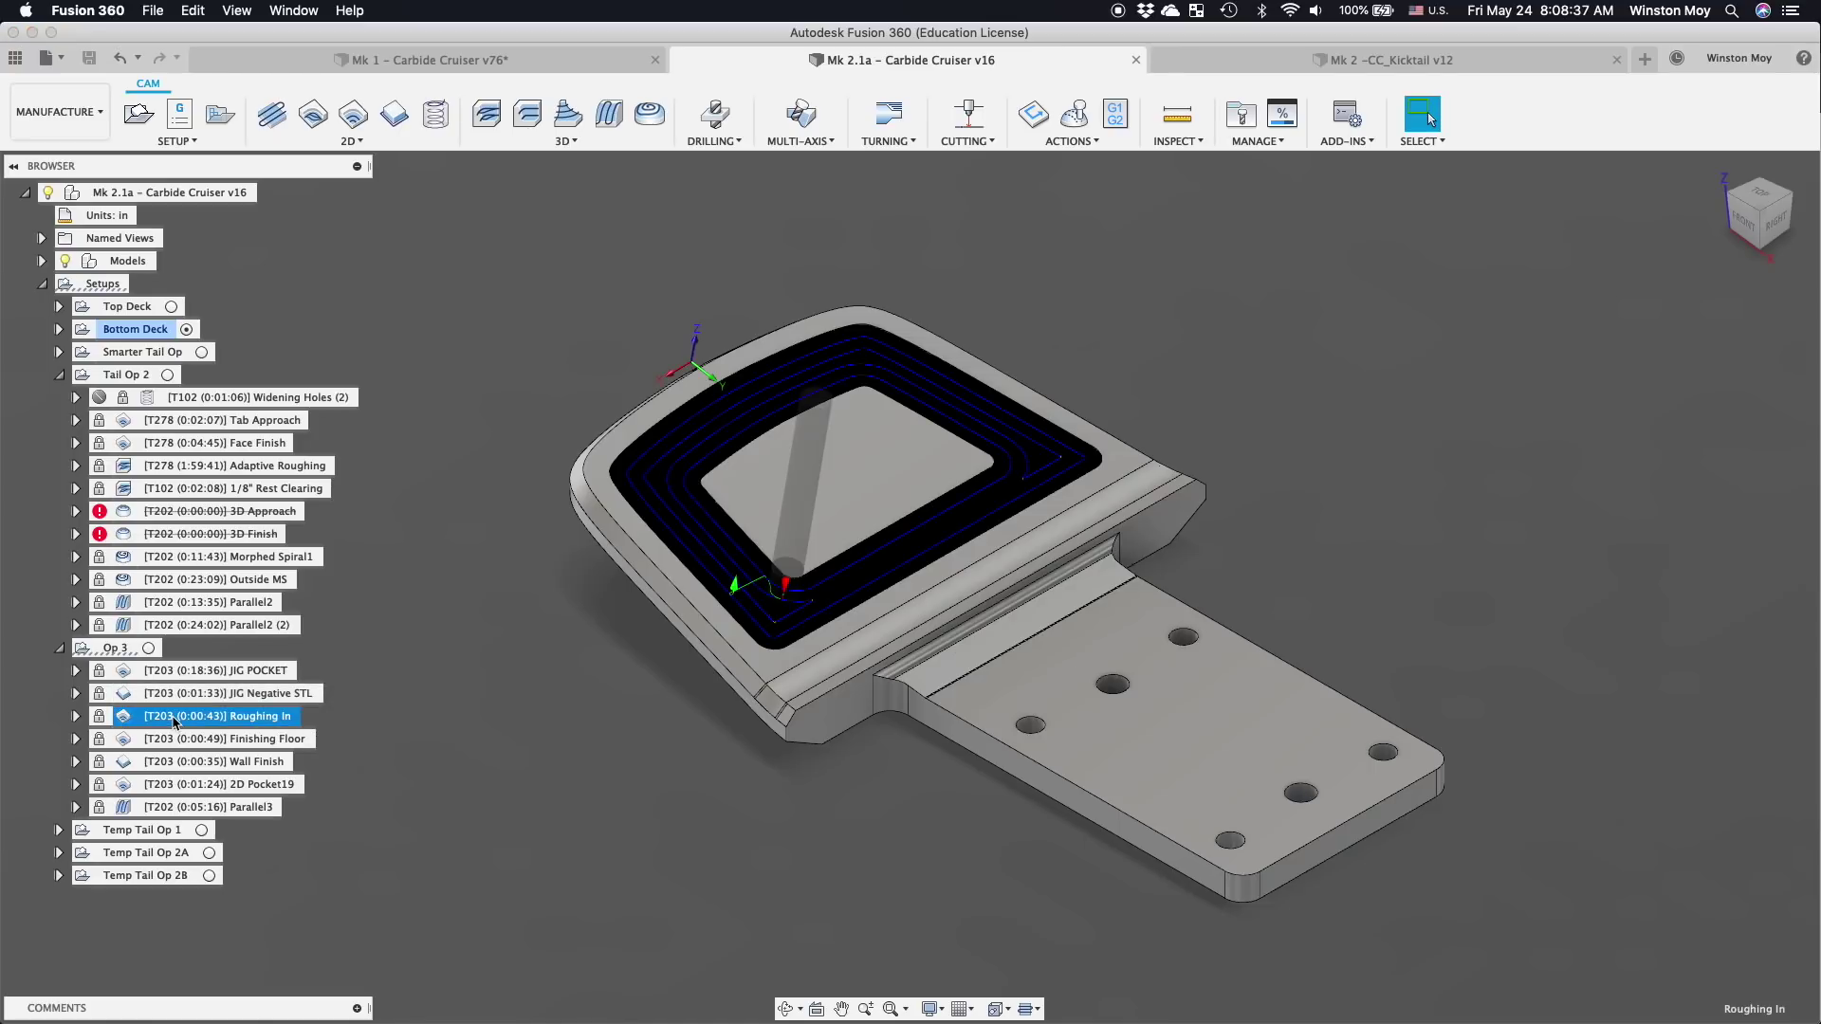
{"action": "left_click", "coordinate": [189, 741]}
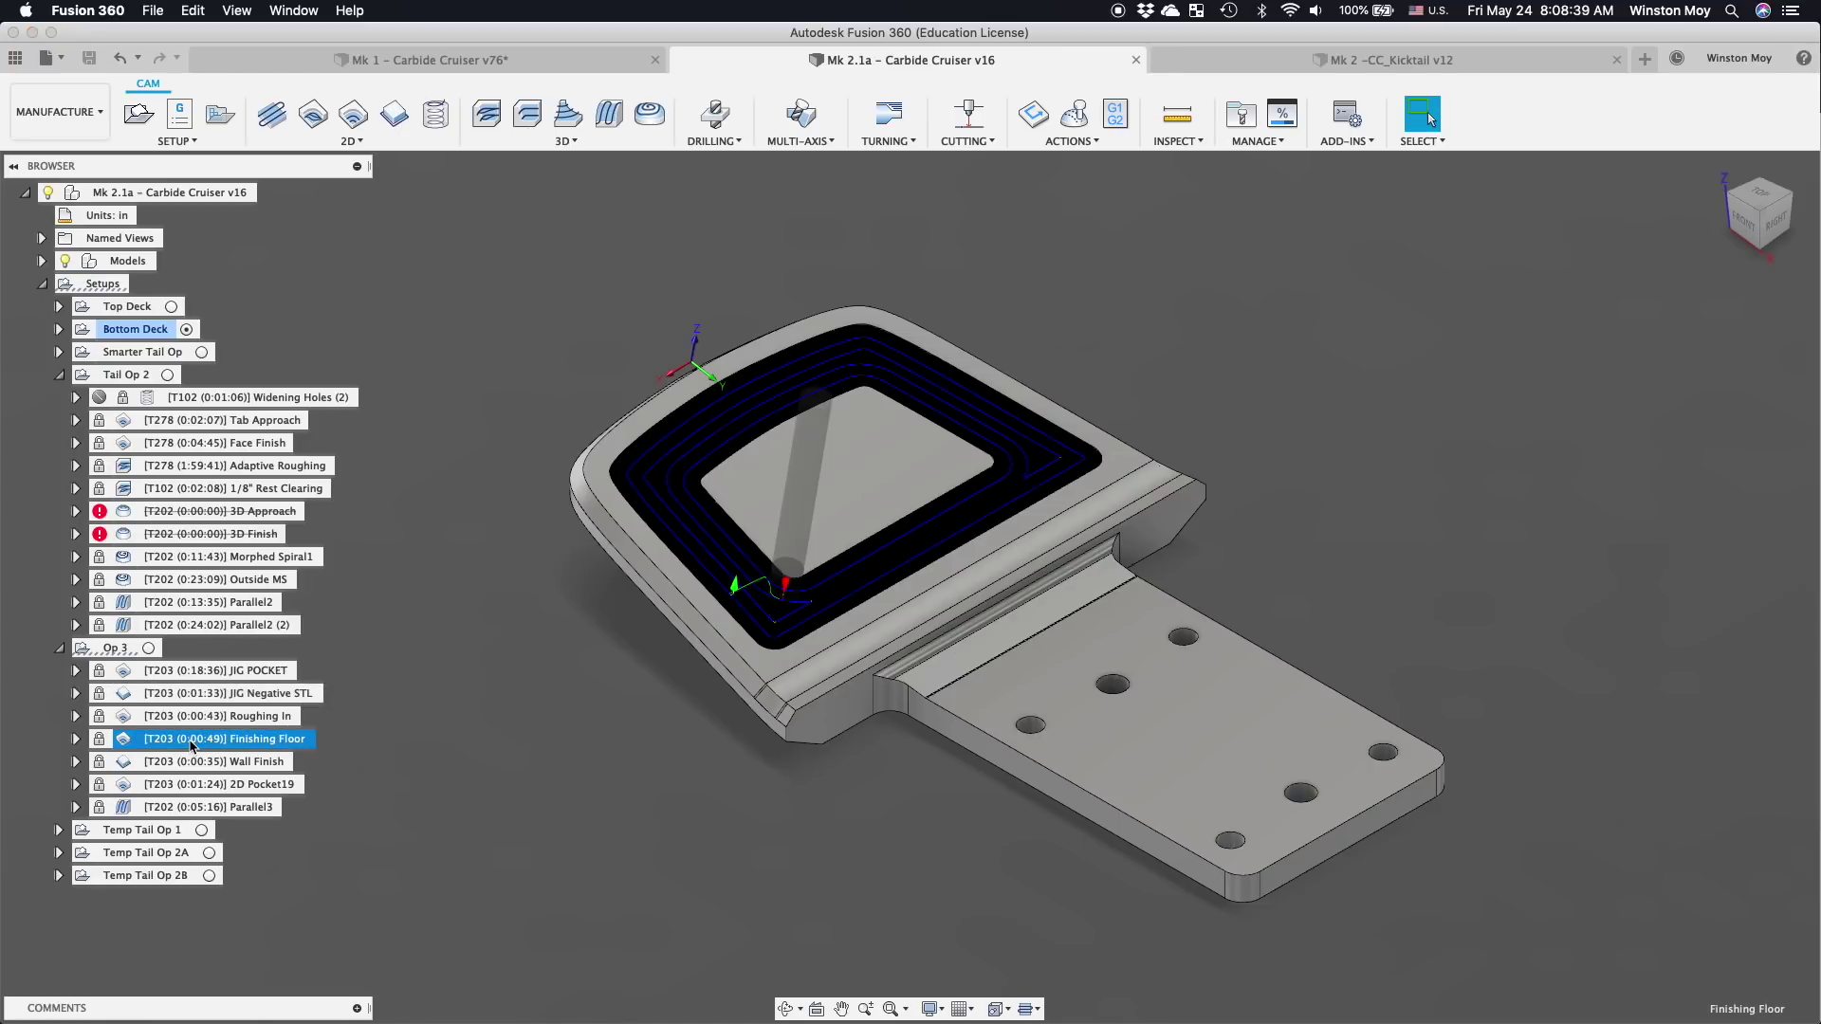
{"action": "left_click", "coordinate": [187, 765]}
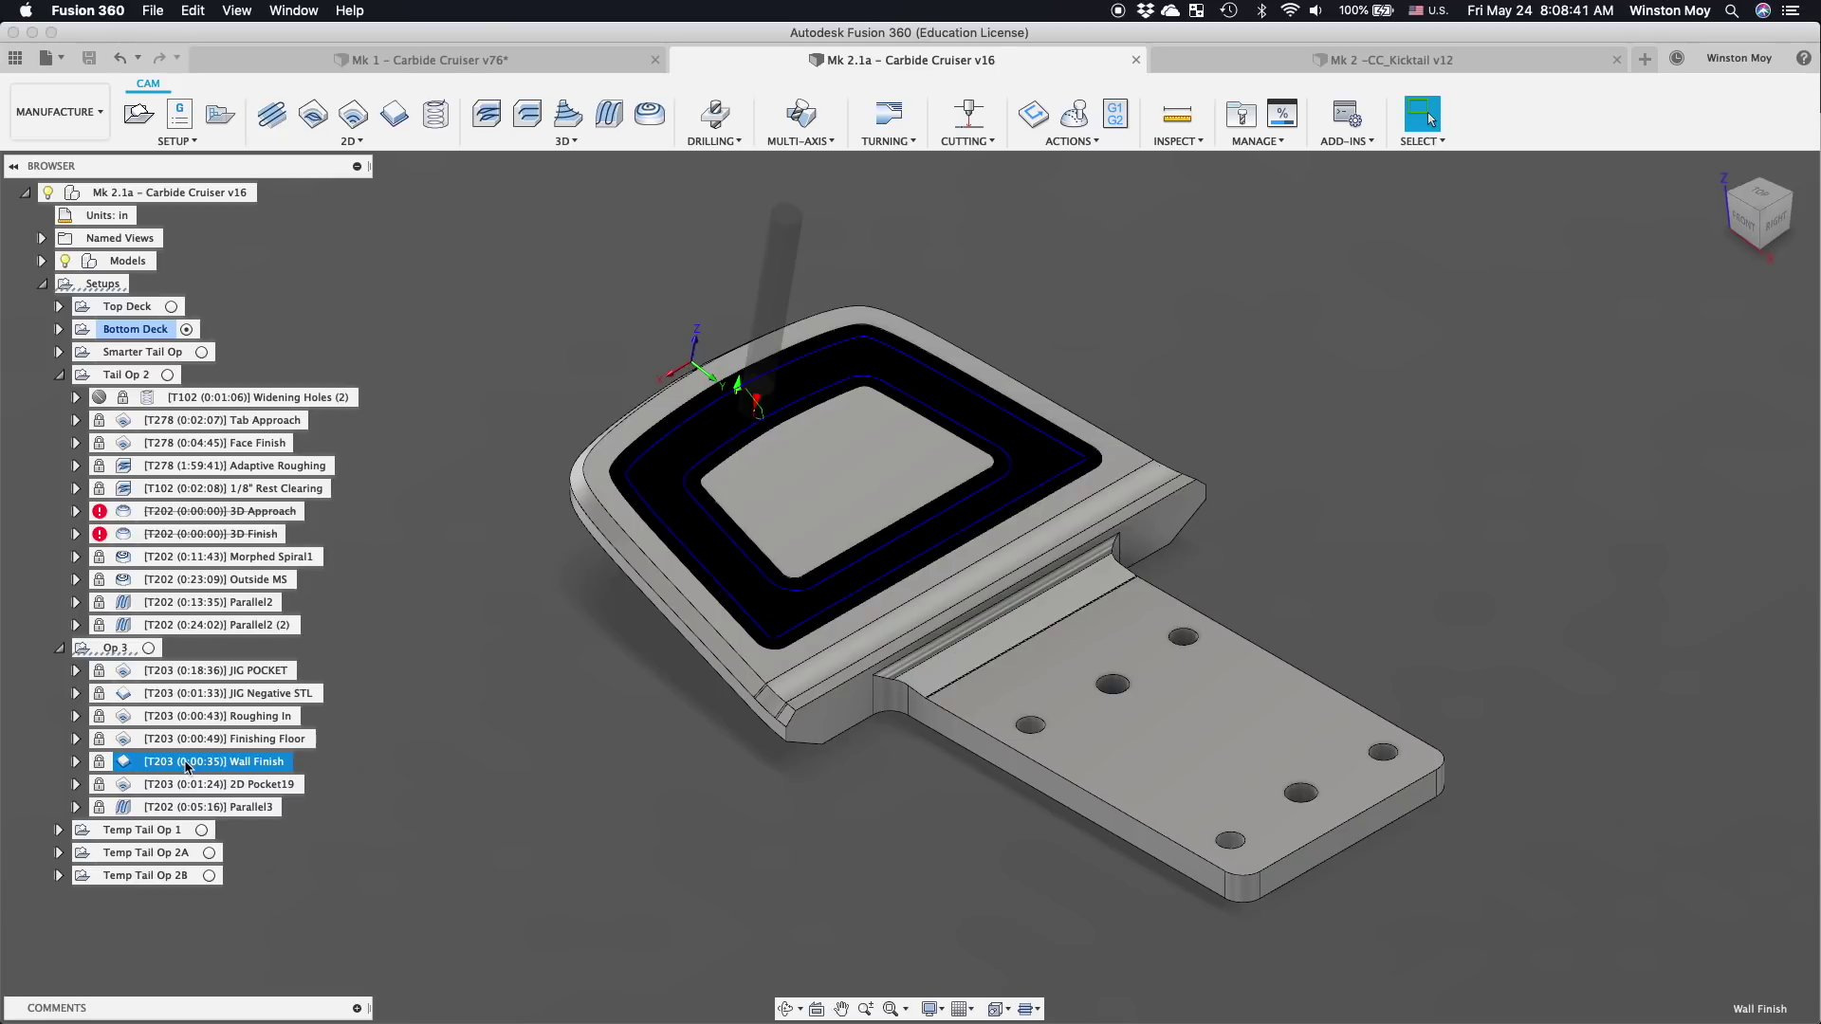
{"action": "left_click", "coordinate": [187, 785]}
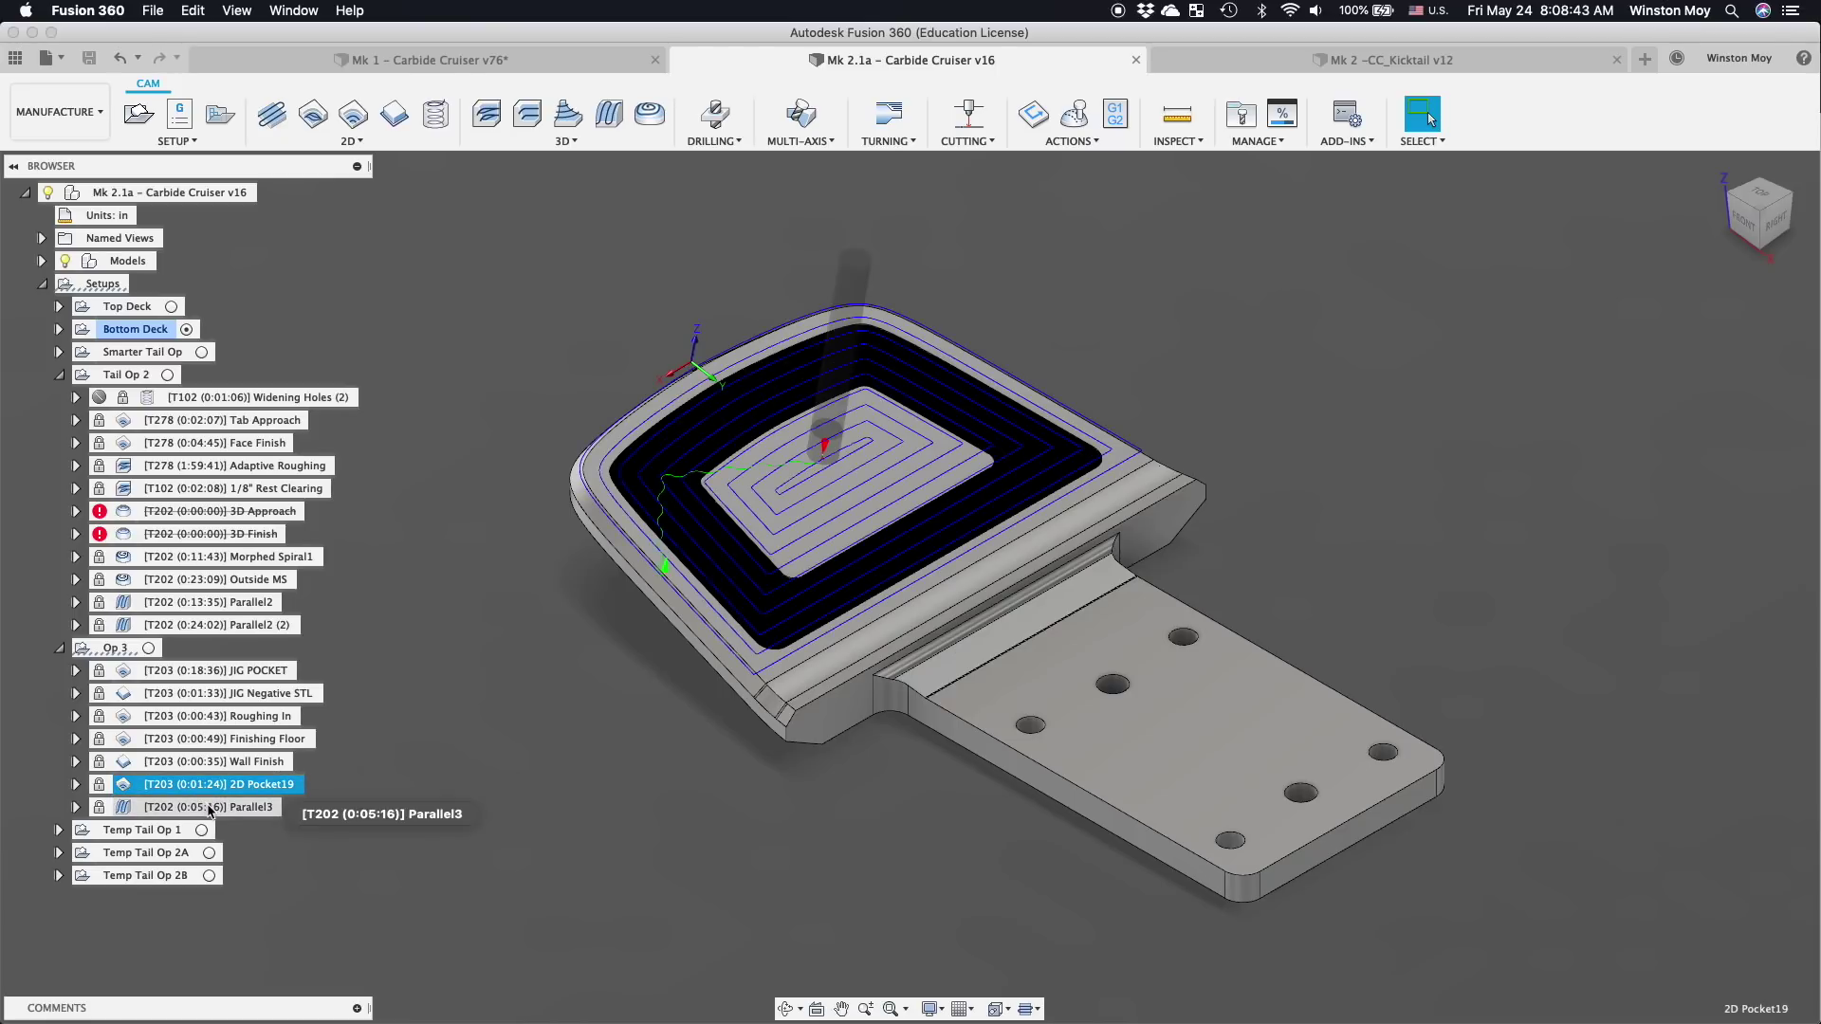
{"action": "left_click", "coordinate": [209, 809]}
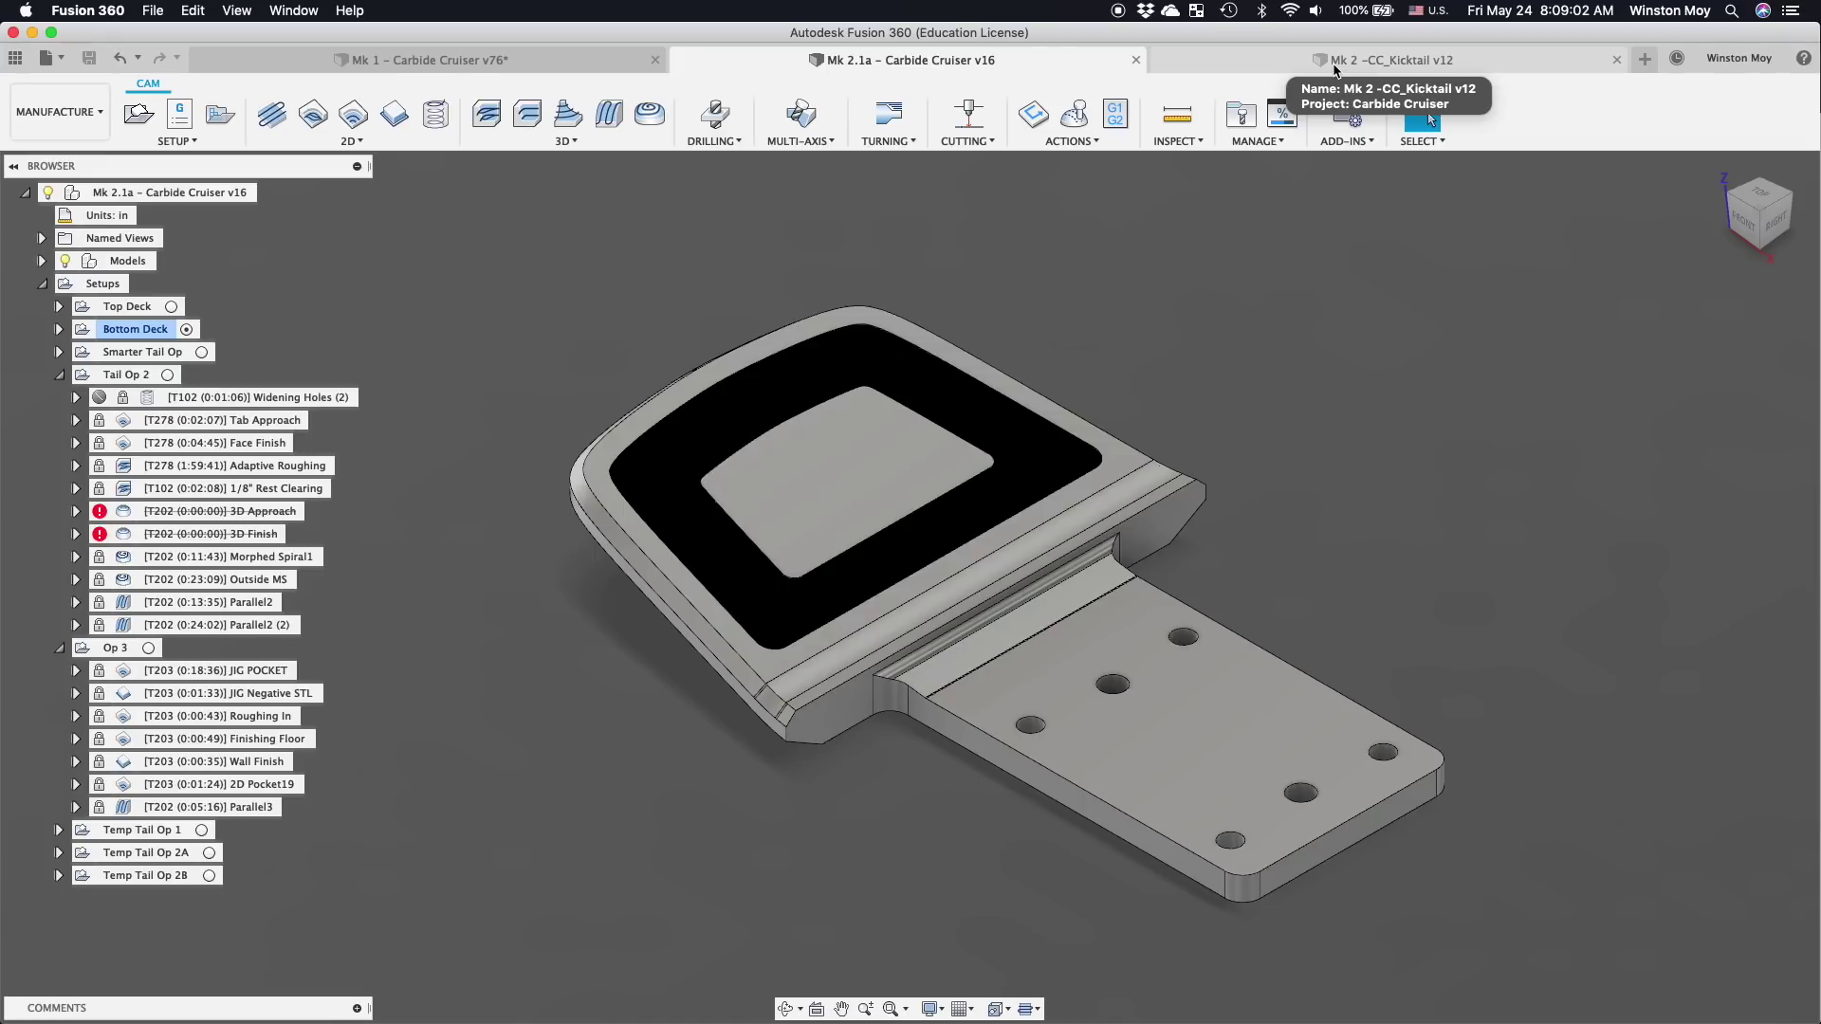
- Switch to the Mk 2 -CC_Kicktail v12 document and select the rest-machining operation
{"action": "left_click", "coordinate": [1336, 69]}
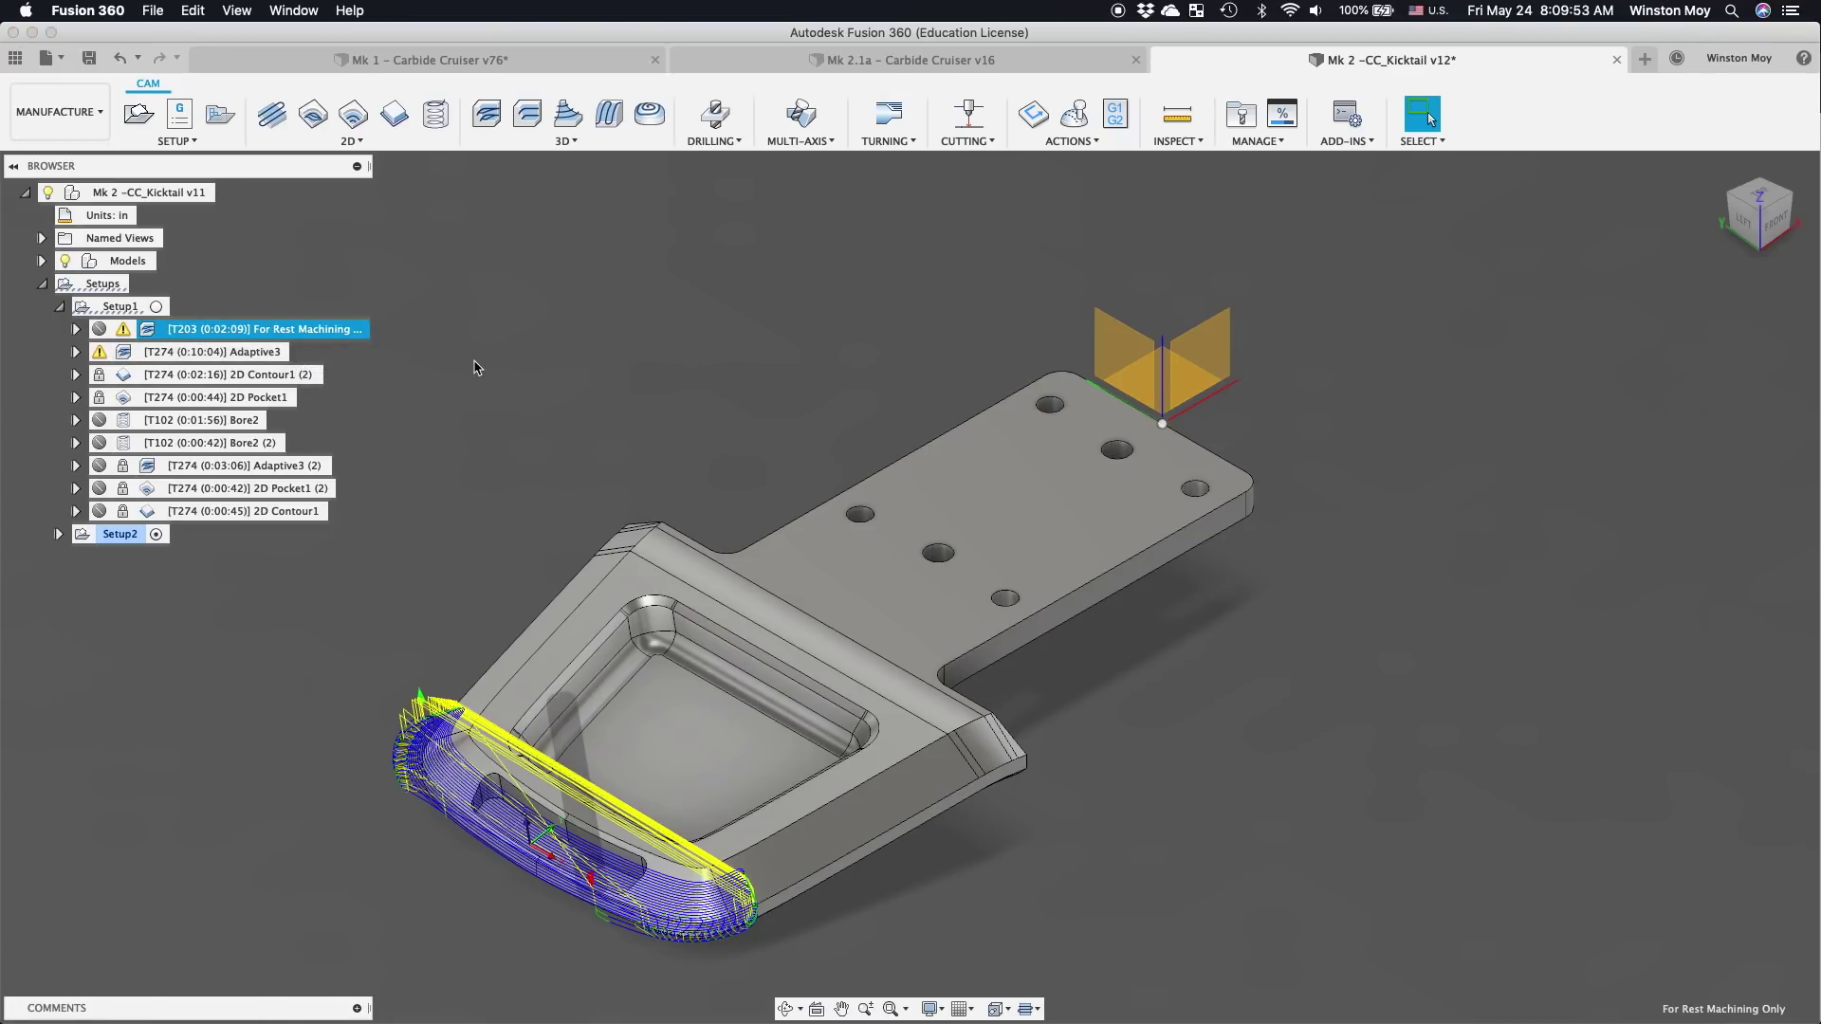
{"action": "left_click", "coordinate": [244, 354], "text": "super"}
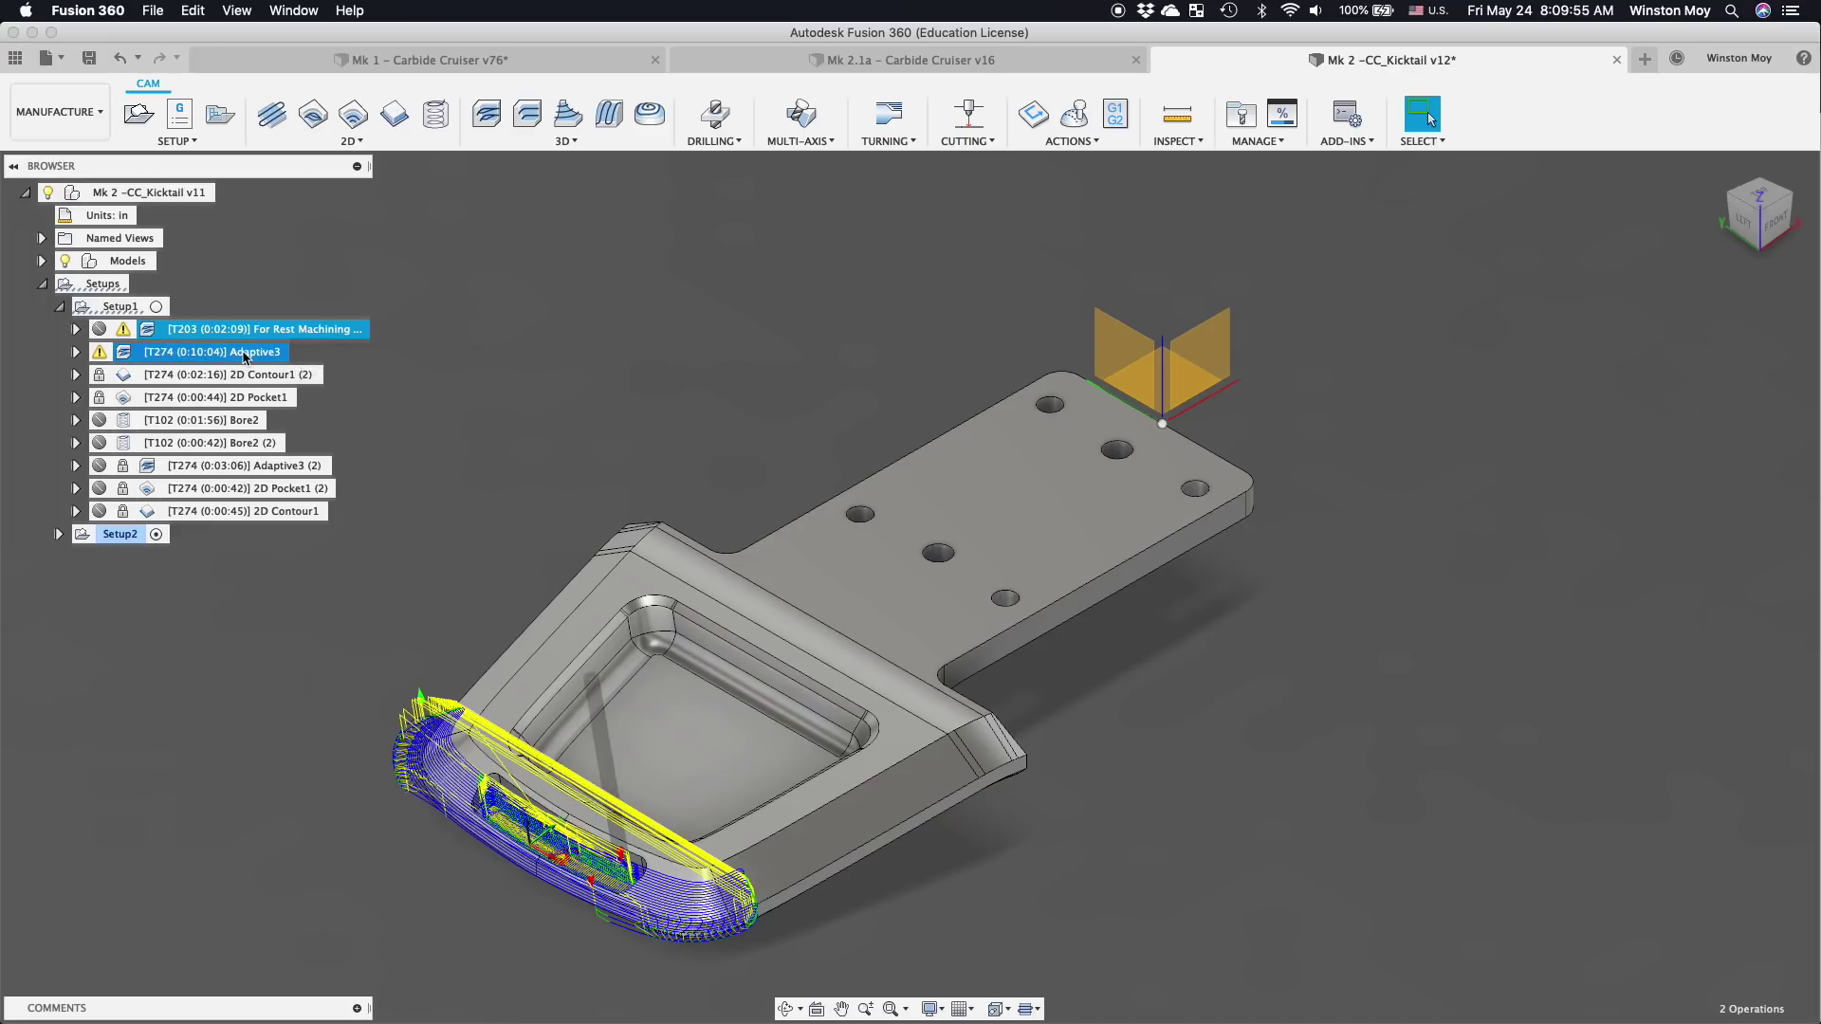
{"action": "right_click", "coordinate": [244, 353]}
{"action": "left_click", "coordinate": [557, 515]}
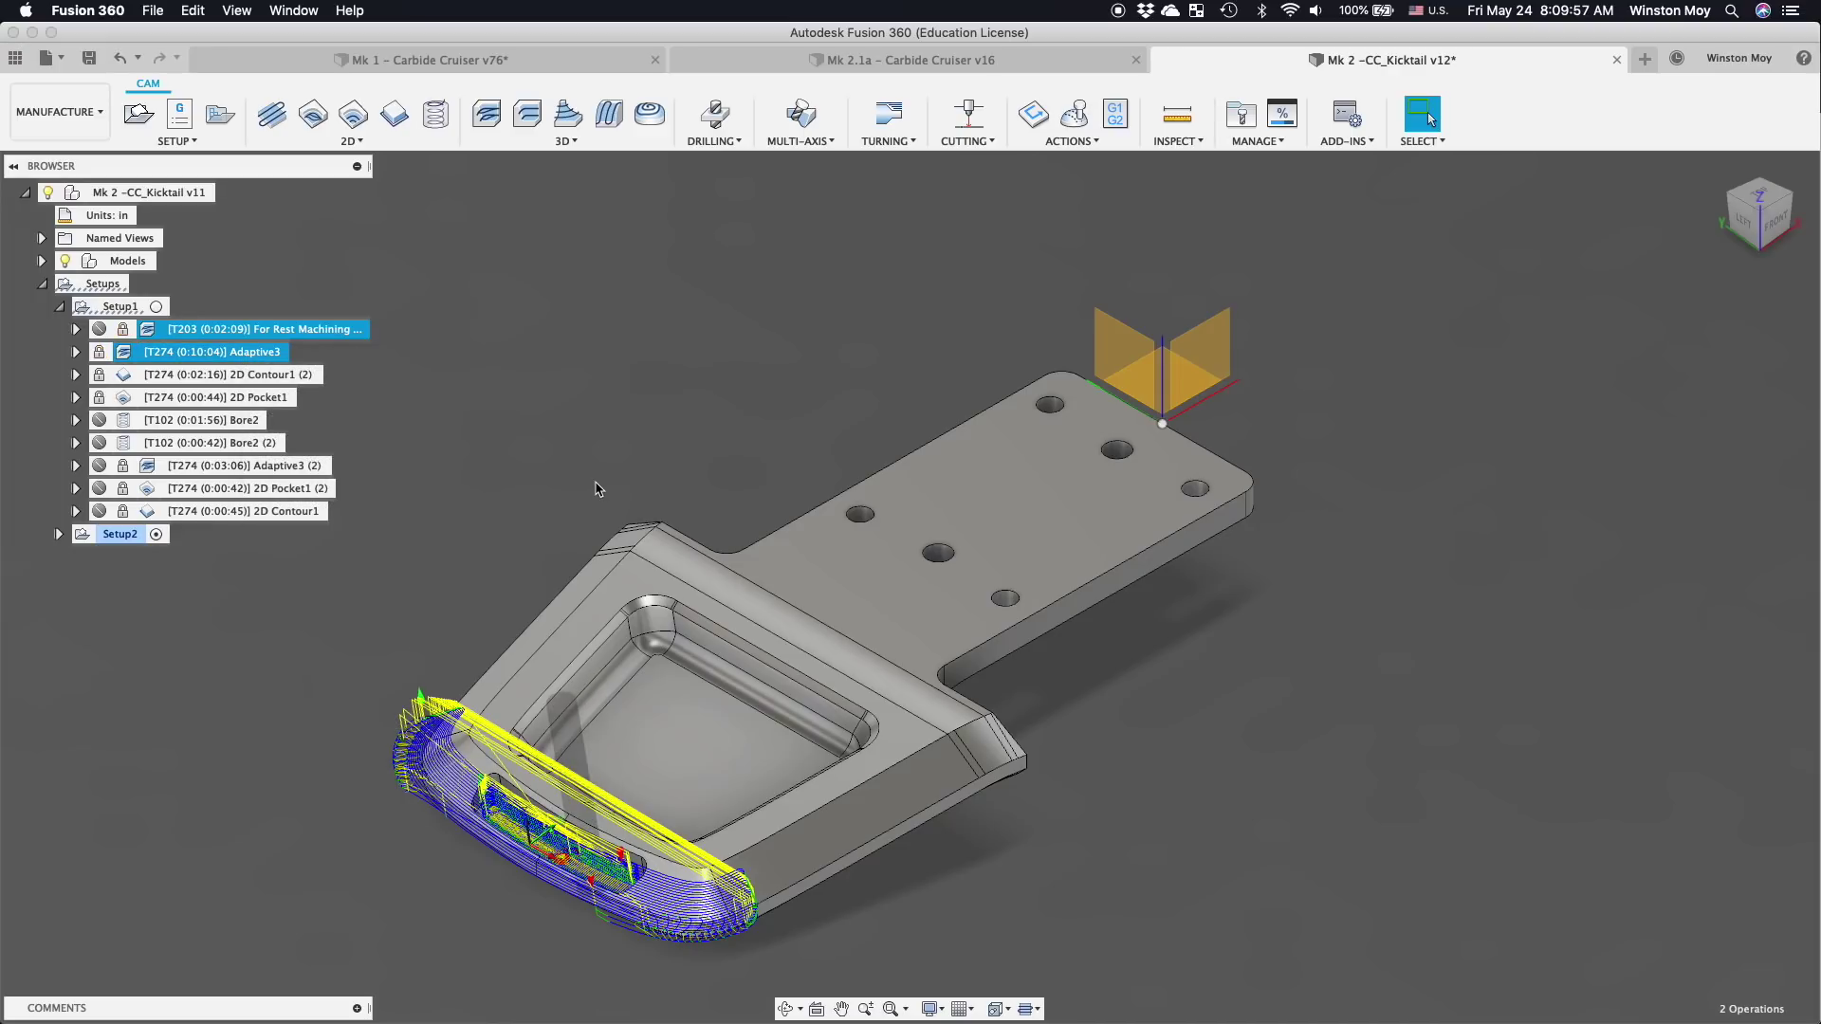
{"action": "left_click", "coordinate": [595, 484]}
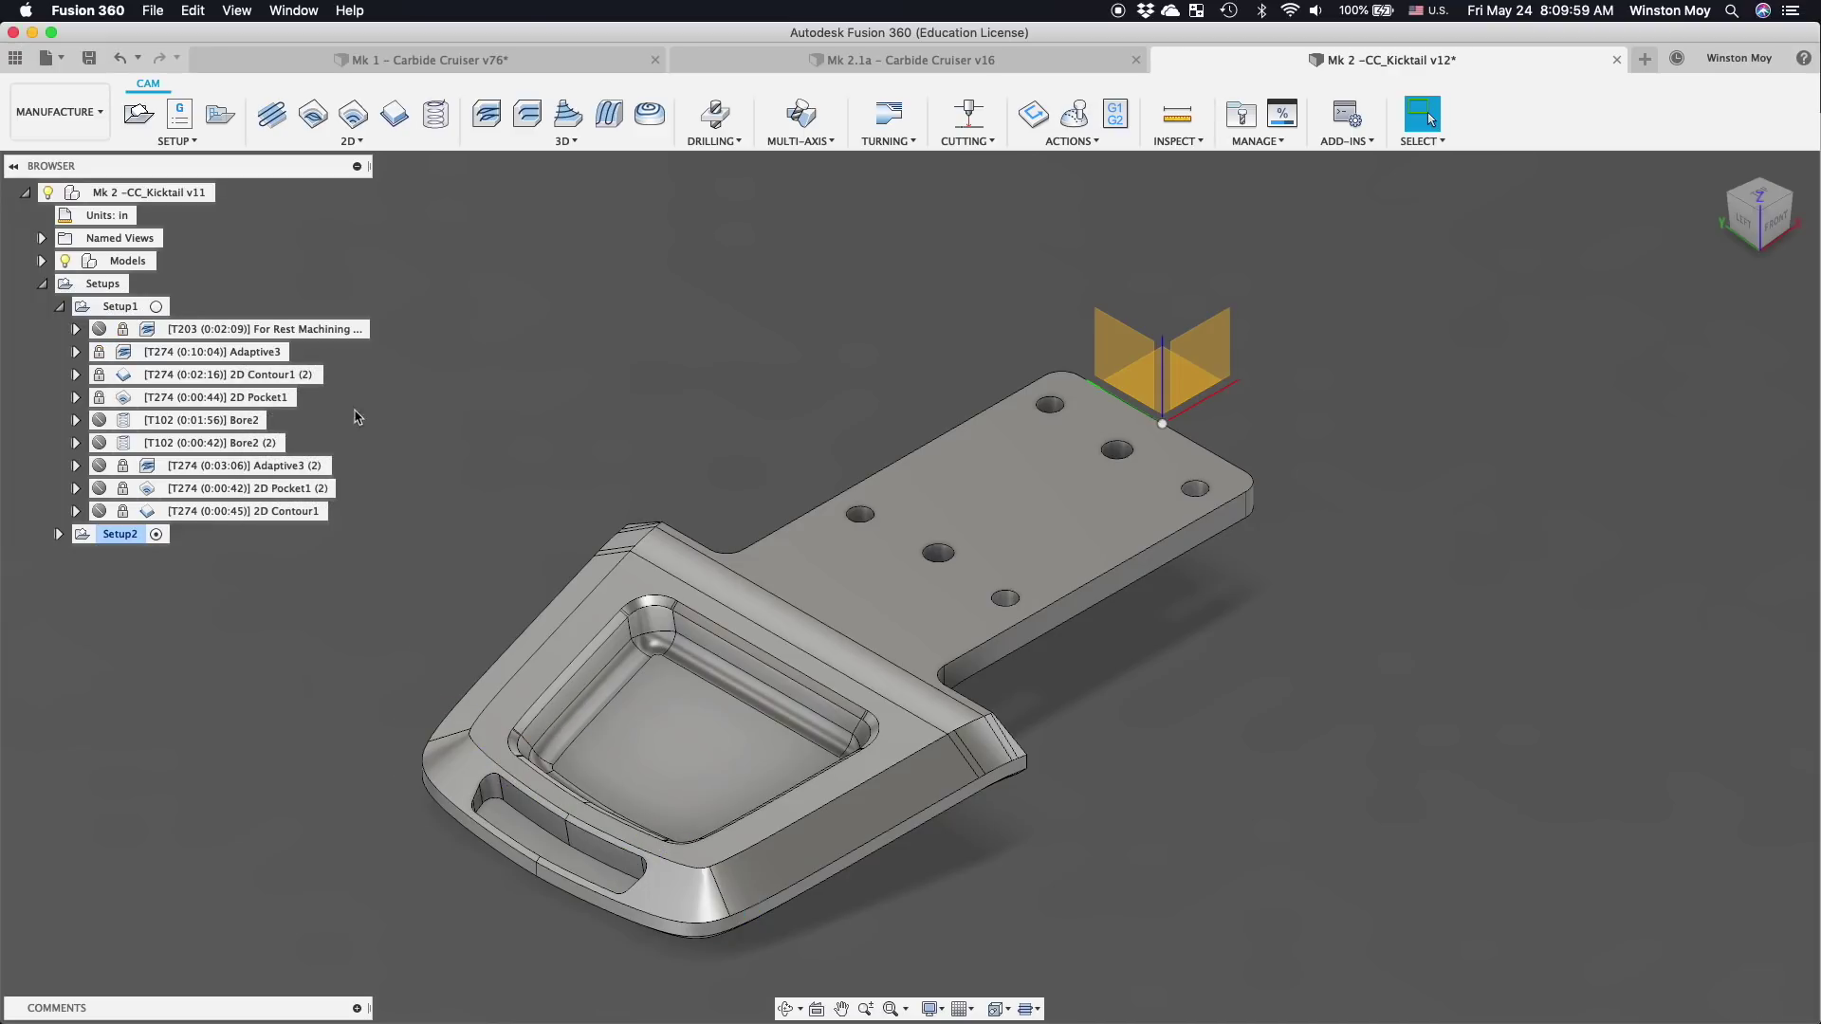
{"action": "left_click", "coordinate": [273, 329]}
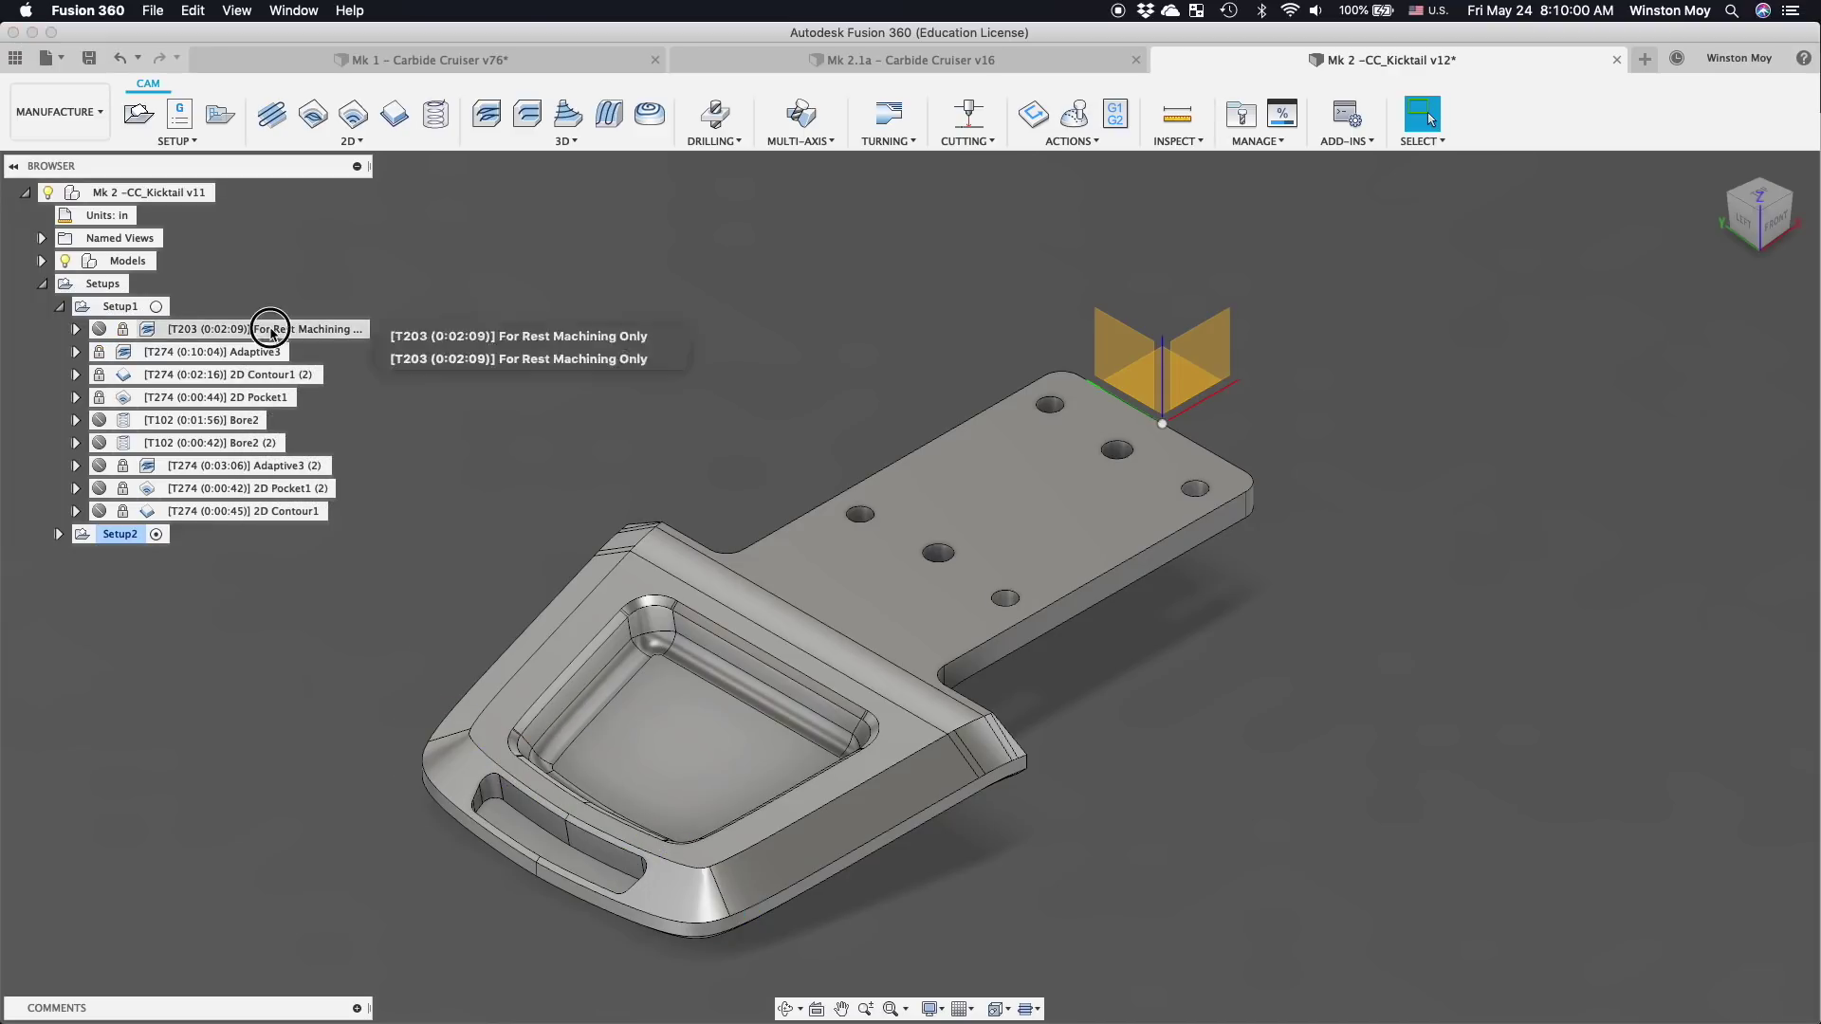
- Inspect the Adaptive3 slot toolpath from the front and top, then show the rest-machining toolpath
{"action": "left_click", "coordinate": [213, 352]}
{"action": "scroll", "coordinate": [512, 896], "scroll_direction": "up", "scroll_amount": 3}
{"action": "scroll", "coordinate": [536, 863], "scroll_direction": "up", "scroll_amount": 2}
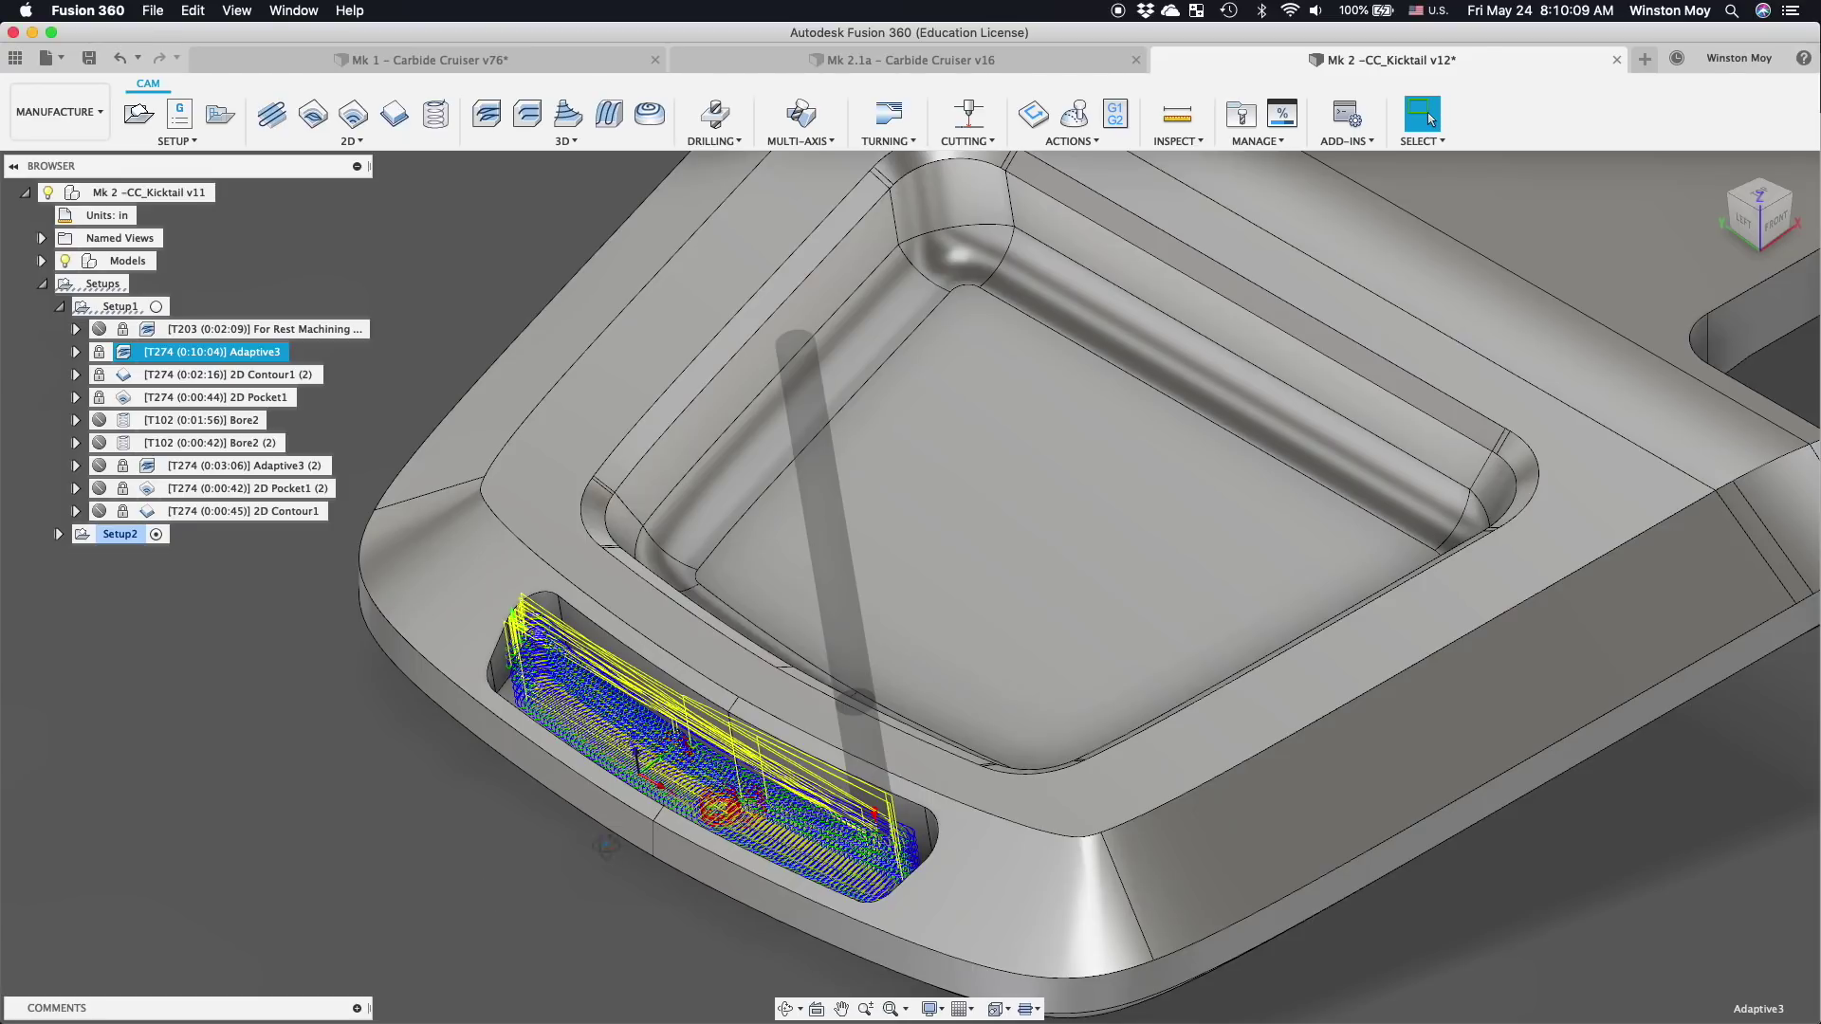
{"action": "left_click", "coordinate": [1804, 231]}
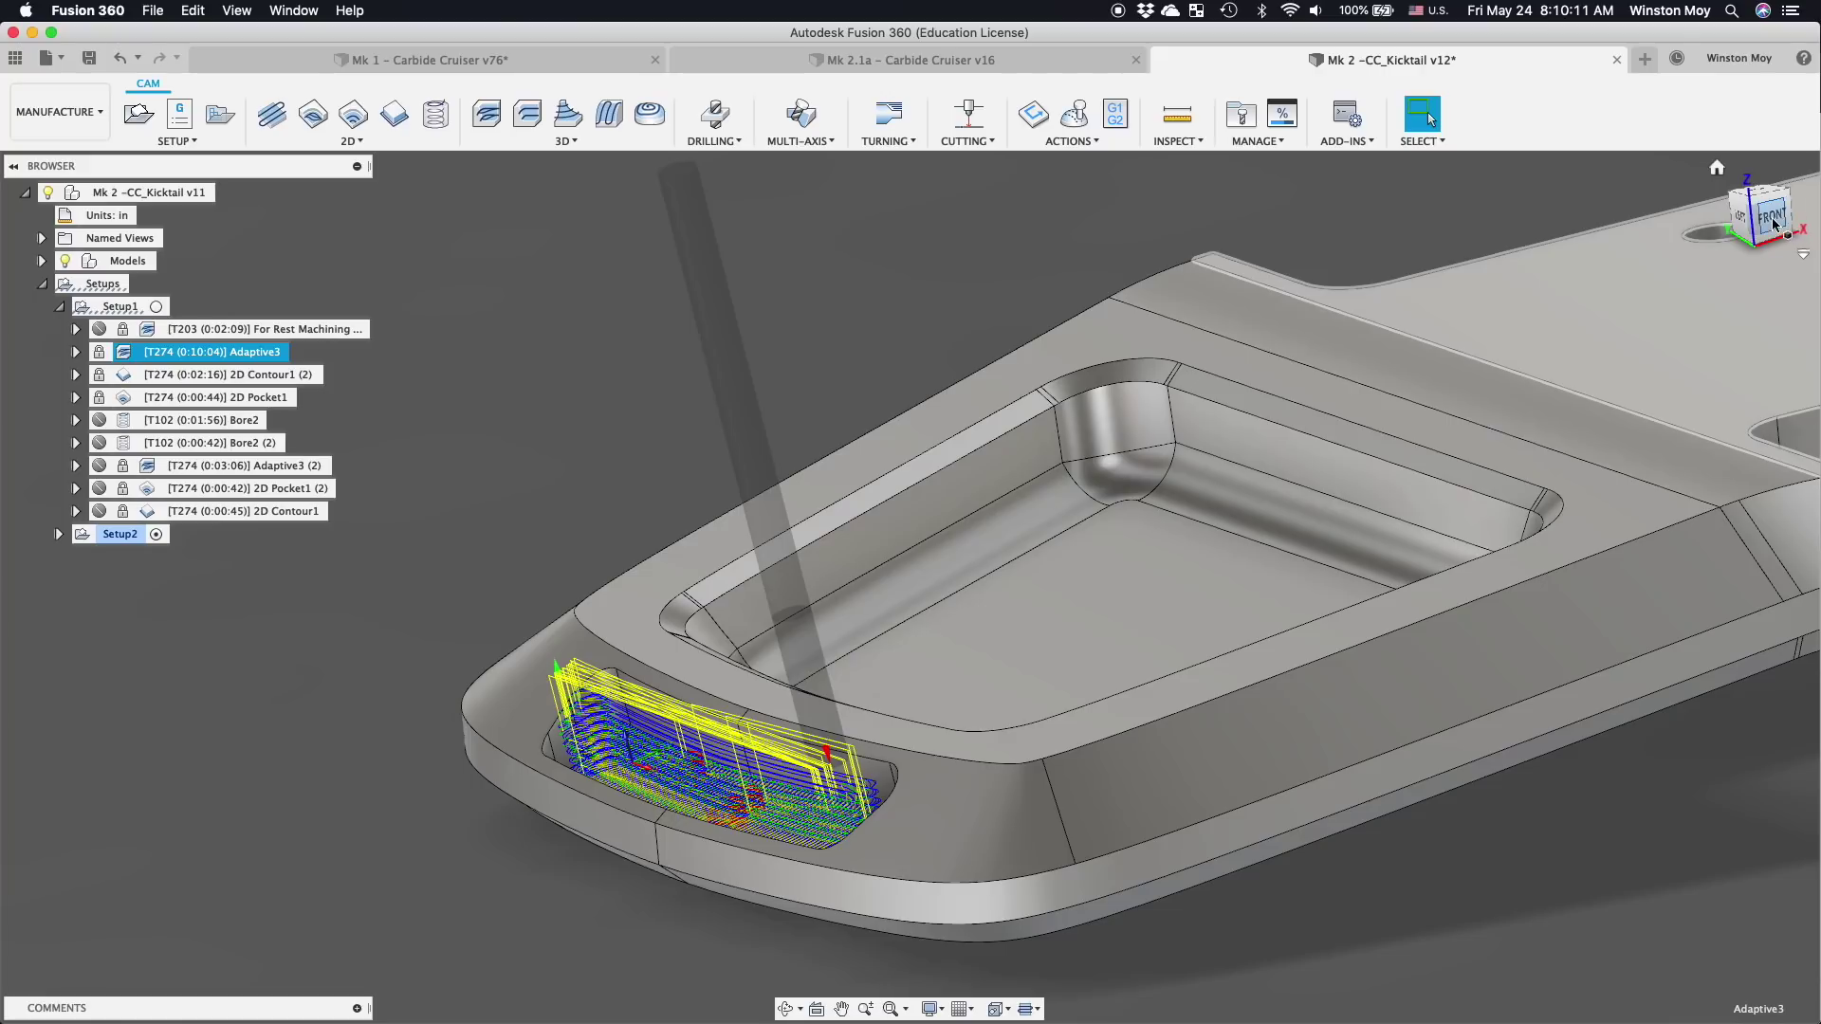
{"action": "left_click", "coordinate": [1774, 225]}
{"action": "scroll", "coordinate": [588, 730], "scroll_direction": "up", "scroll_amount": 5}
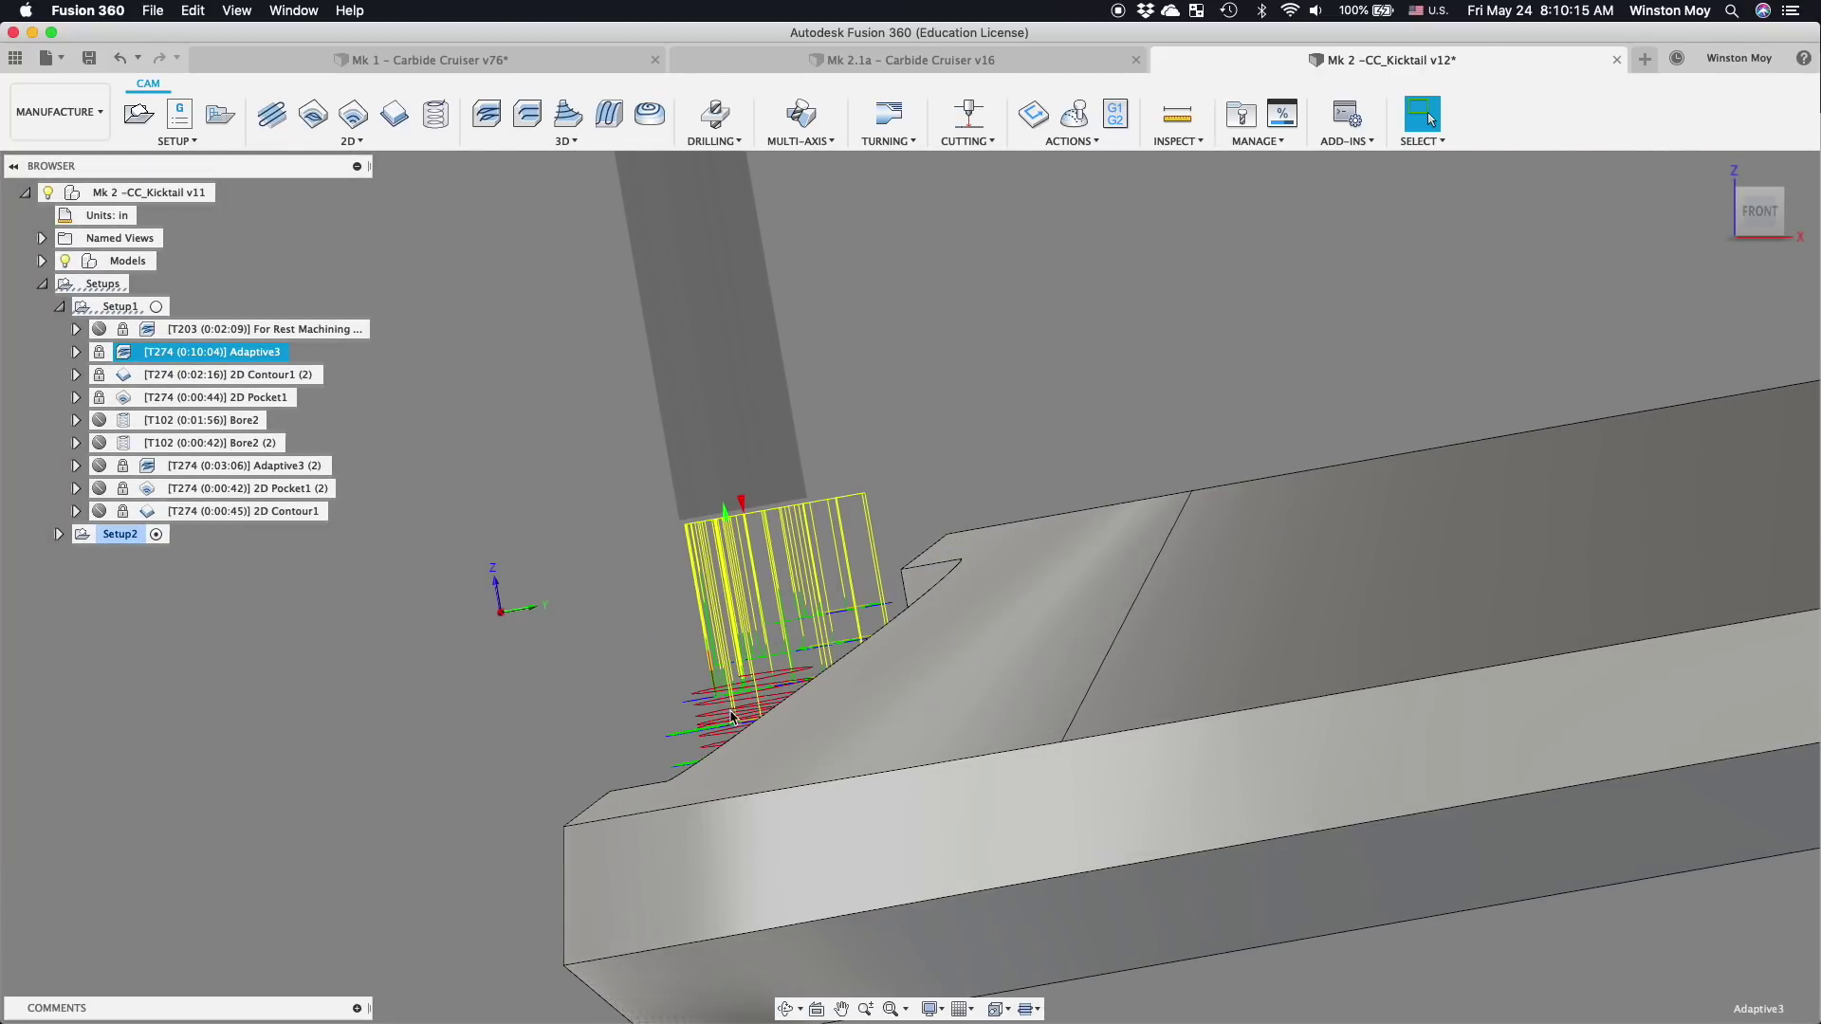
{"action": "scroll", "coordinate": [731, 718], "scroll_direction": "up", "scroll_amount": 3}
{"action": "scroll", "coordinate": [749, 718], "scroll_direction": "down", "scroll_amount": 5}
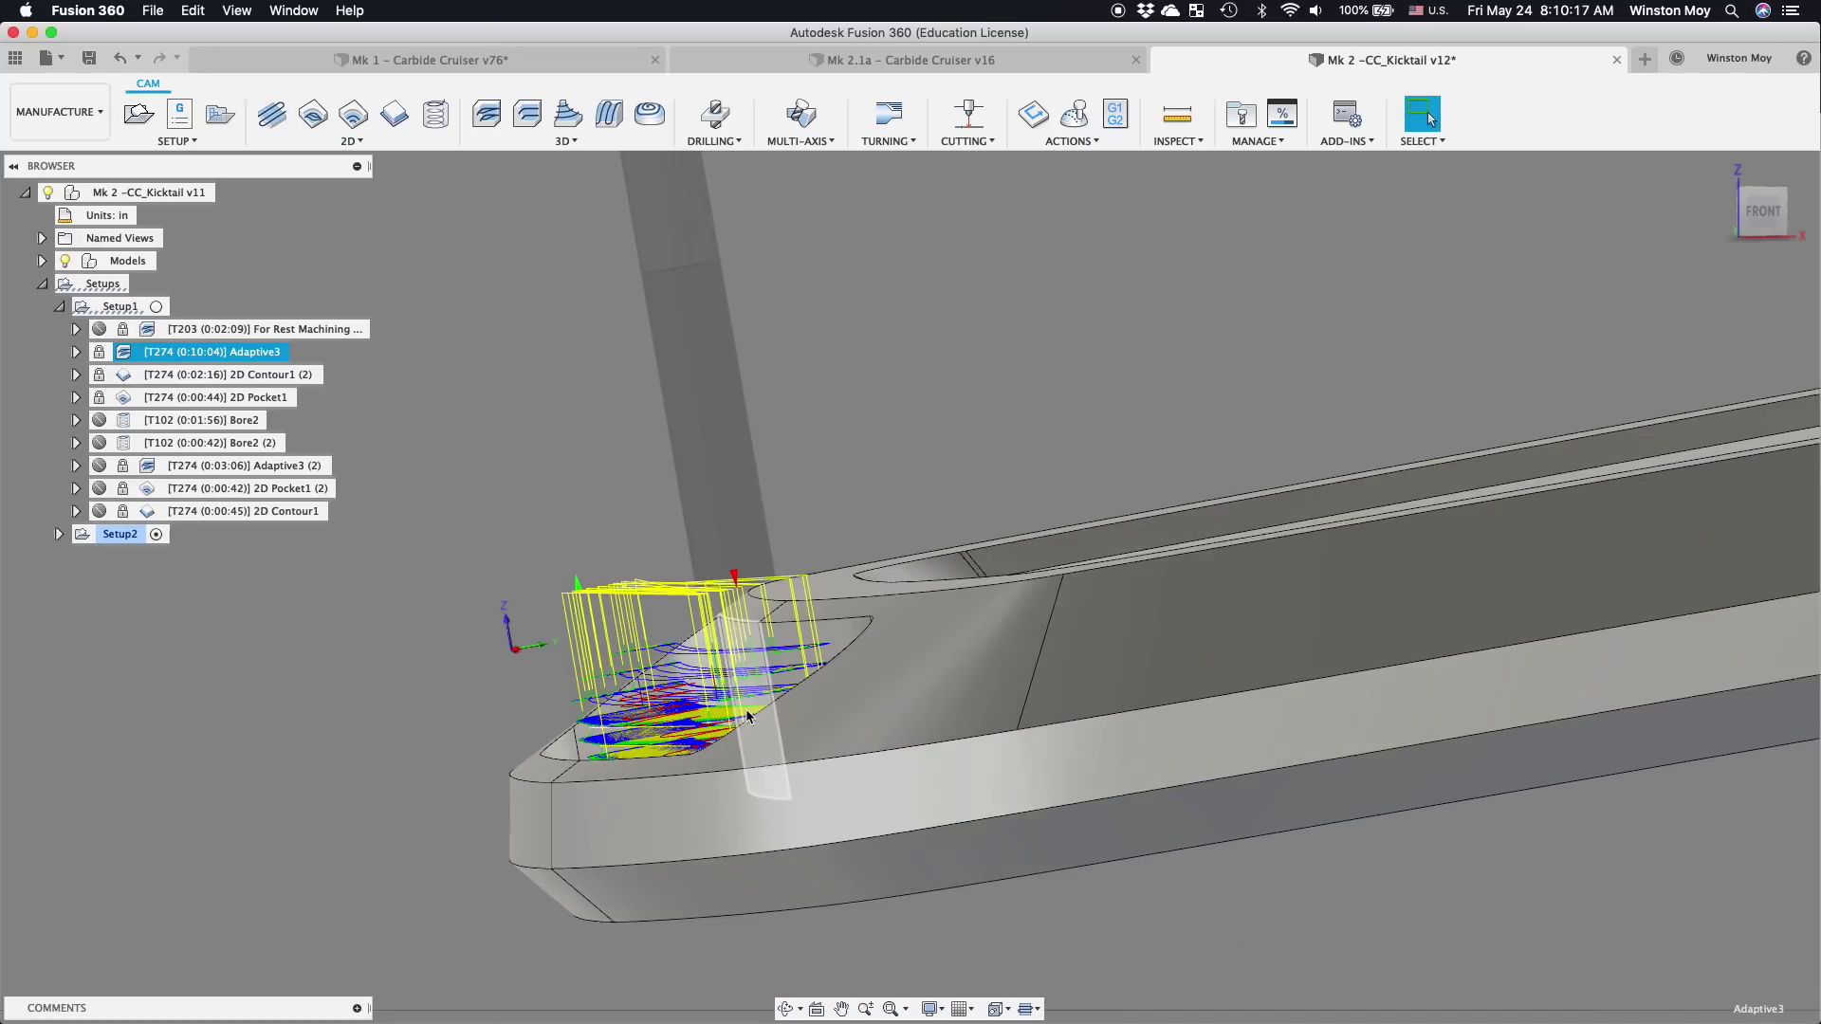
{"action": "middle_click_drag", "start_coordinate": [748, 718], "coordinate": [722, 489], "text": "shift"}
{"action": "left_click", "coordinate": [662, 448]}
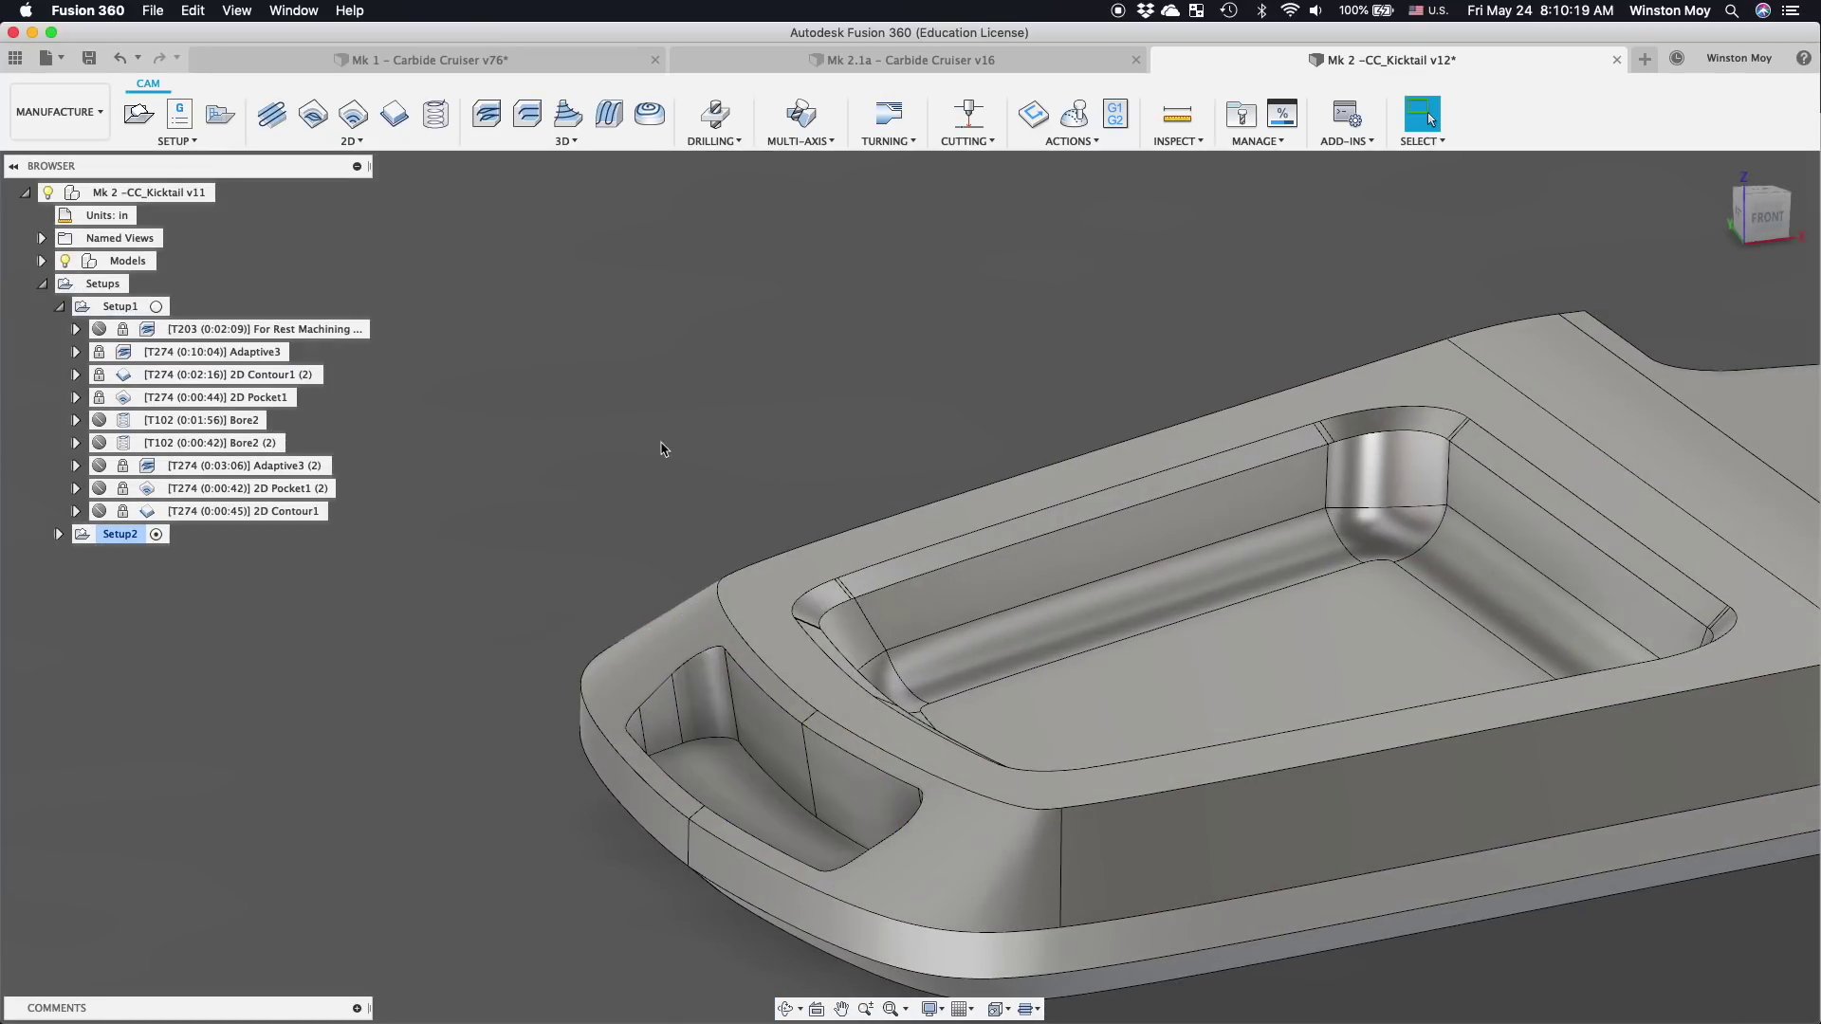
{"action": "left_click", "coordinate": [326, 329]}
- Unprotect the rest-machining operation, check its Model Surfaces pocket face, and close the settings
{"action": "right_click", "coordinate": [327, 329]}
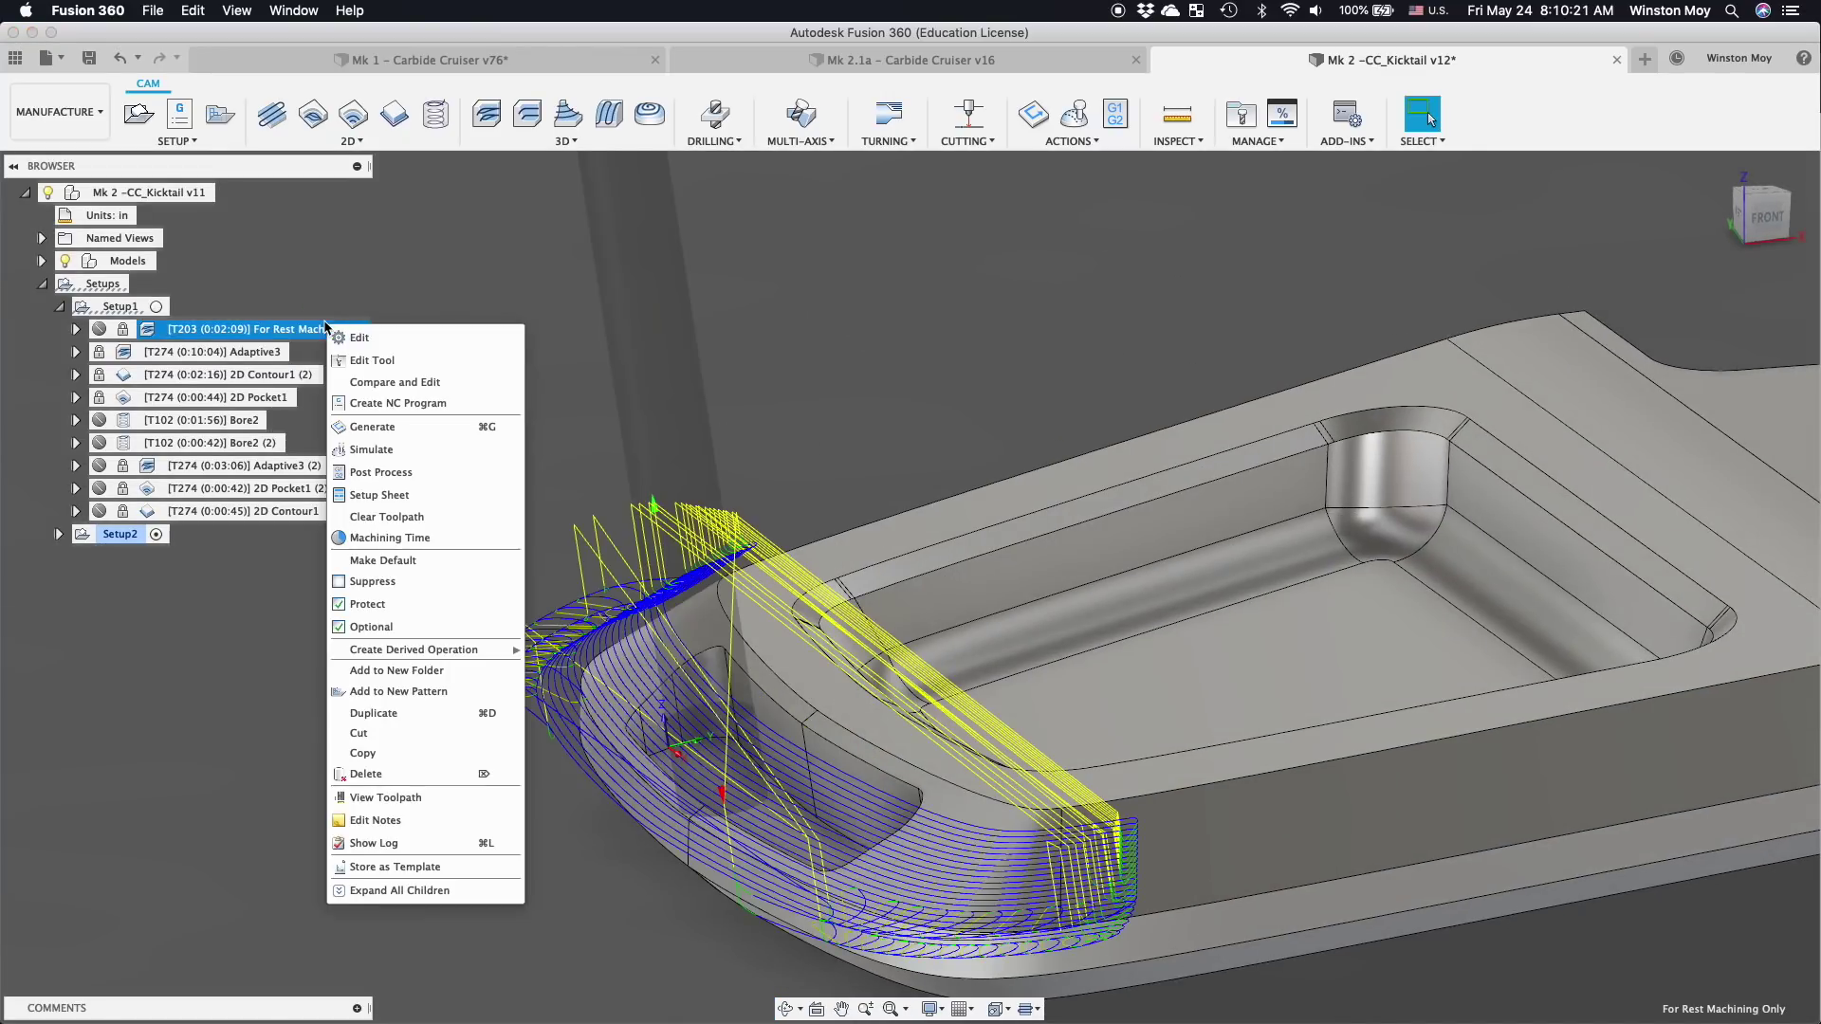
{"action": "left_click", "coordinate": [353, 340]}
{"action": "left_click", "coordinate": [1085, 557]}
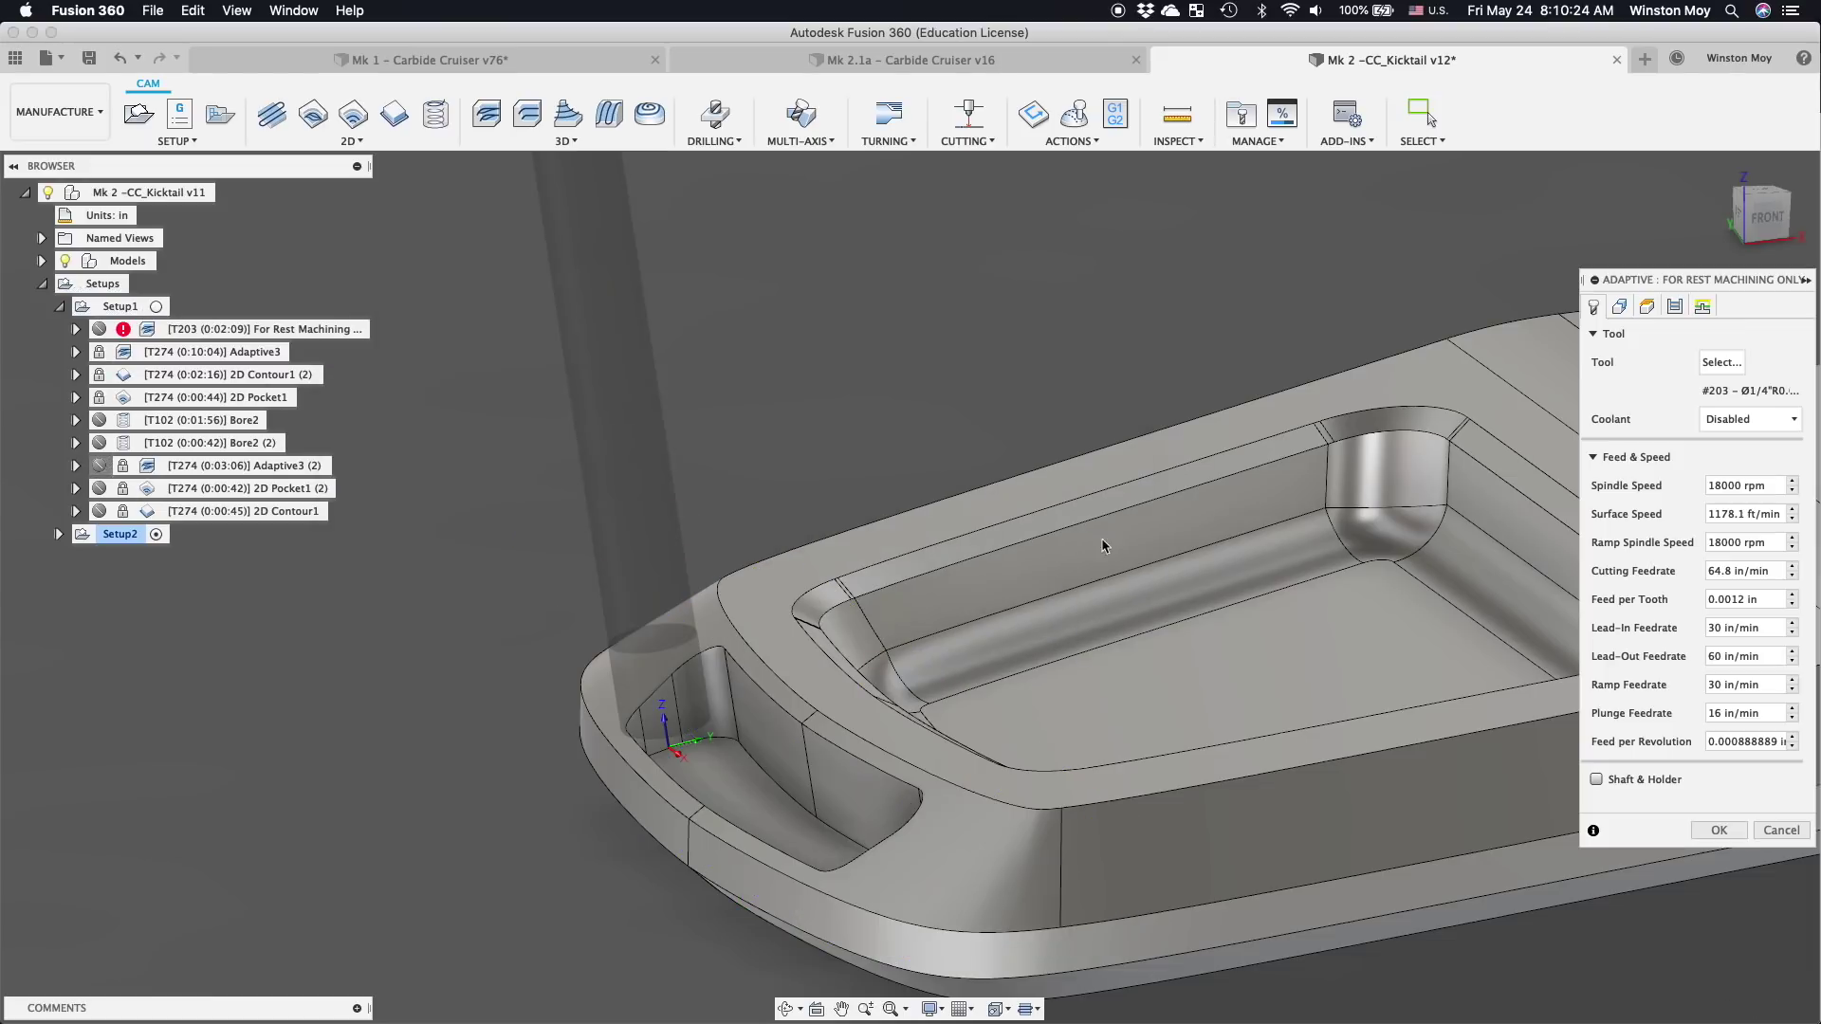
{"action": "left_click", "coordinate": [1620, 307]}
{"action": "left_click", "coordinate": [1729, 742]}
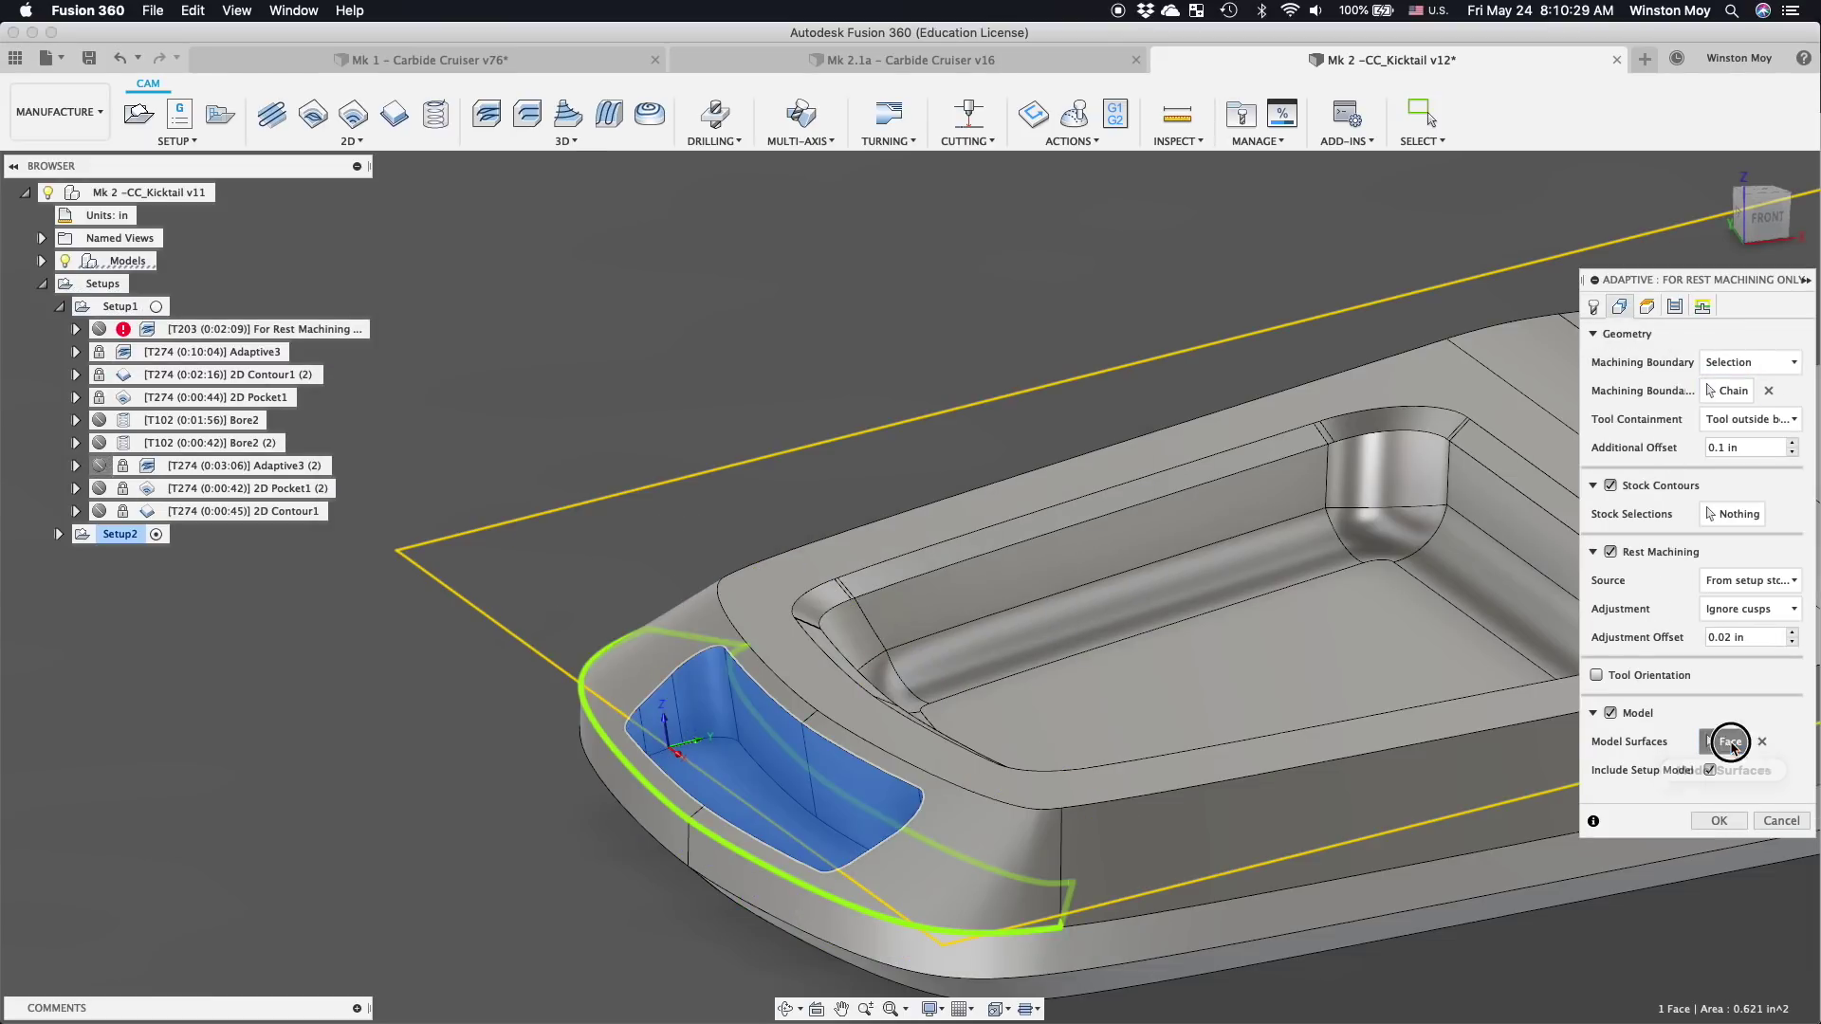
{"action": "left_click", "coordinate": [1781, 821]}
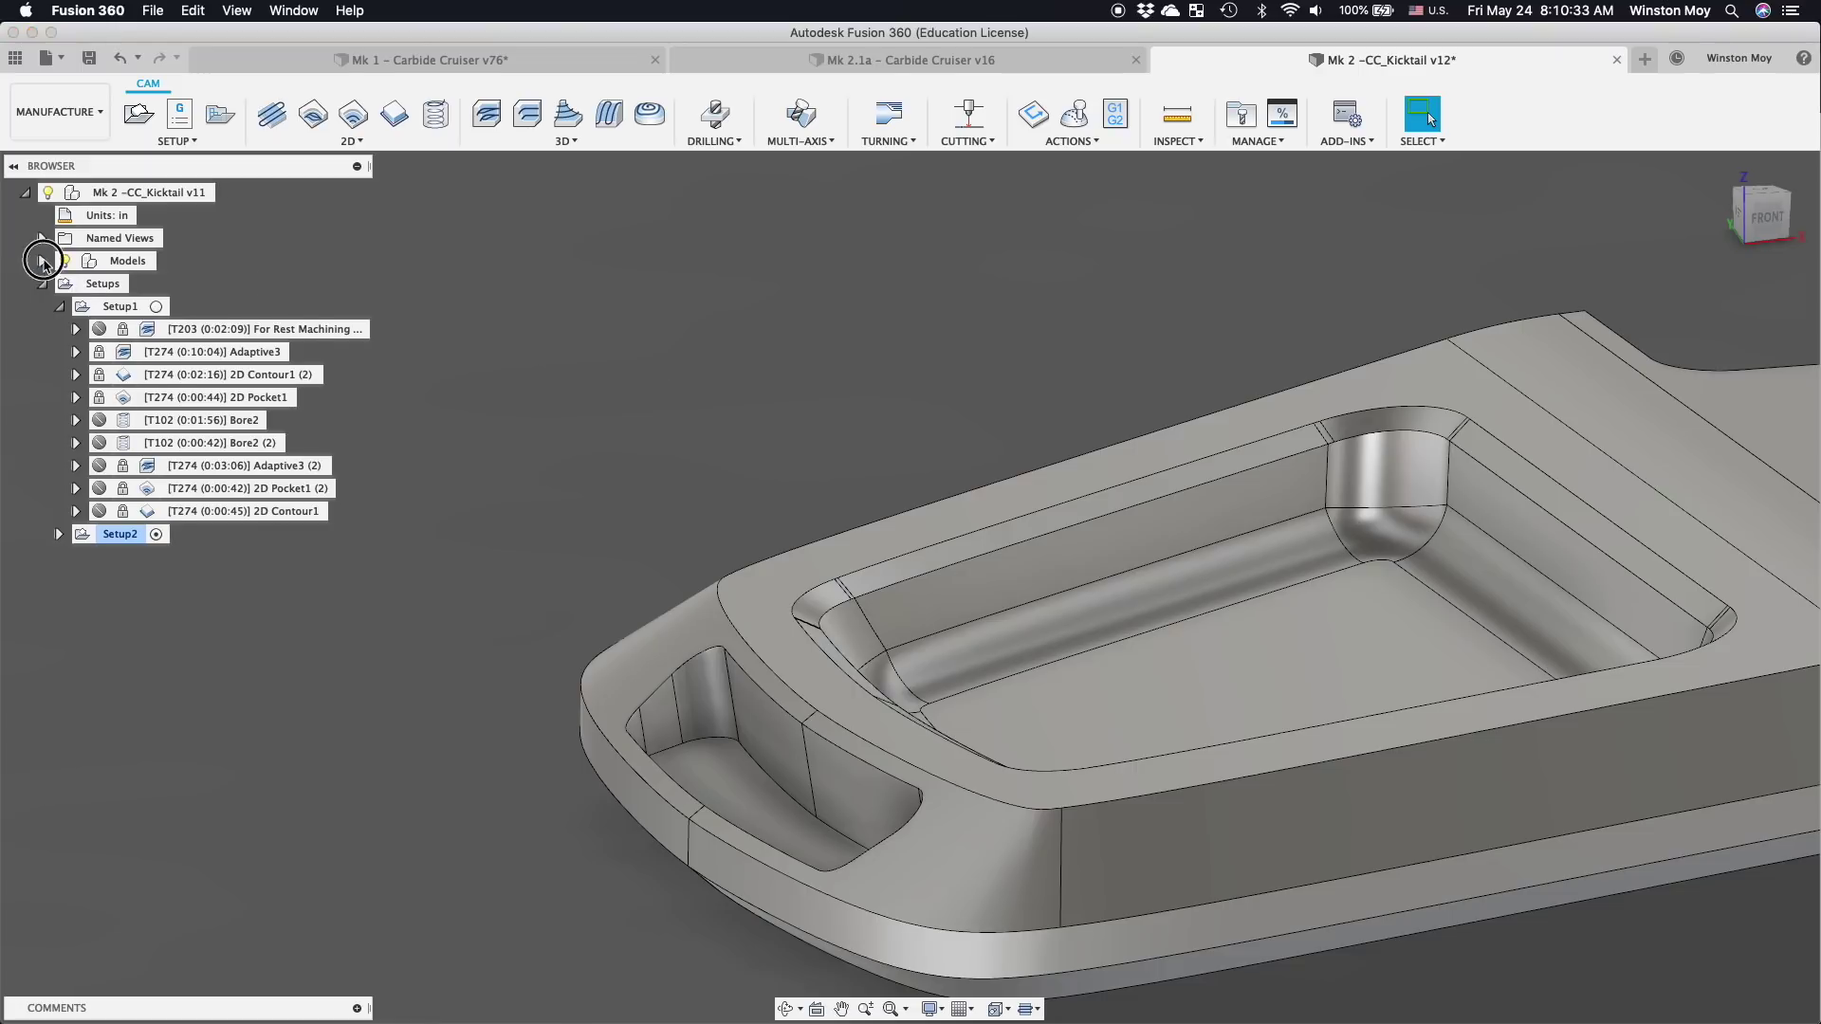
- Compare the tail slot with and without the Pocket Patch (1) body under Models > Bodies
{"action": "left_click", "coordinate": [41, 261]}
{"action": "left_click", "coordinate": [60, 284]}
{"action": "left_click", "coordinate": [76, 353]}
{"action": "left_click", "coordinate": [118, 534]}
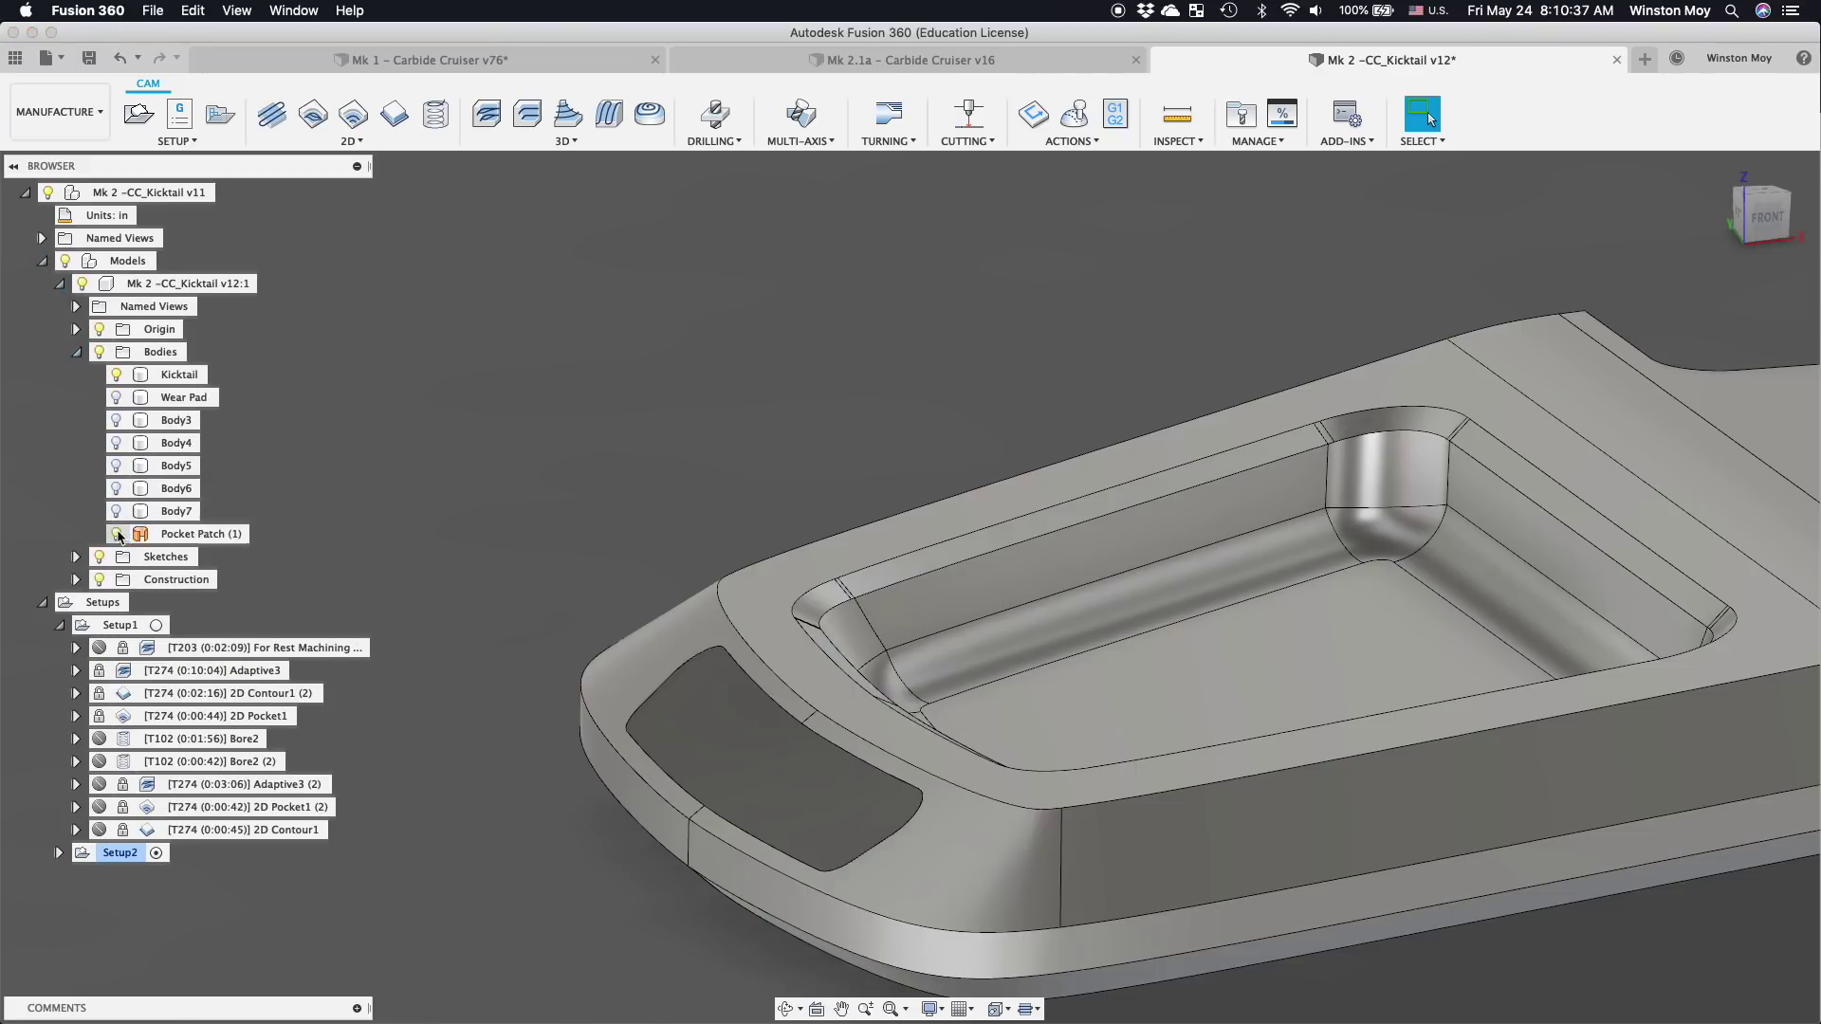
{"action": "left_click", "coordinate": [117, 534]}
{"action": "left_click", "coordinate": [117, 534]}
{"action": "left_click", "coordinate": [117, 534]}
- Collapse the model list while the CNC footage mills the aluminum kicktail on its fixture
{"action": "left_click", "coordinate": [42, 261]}
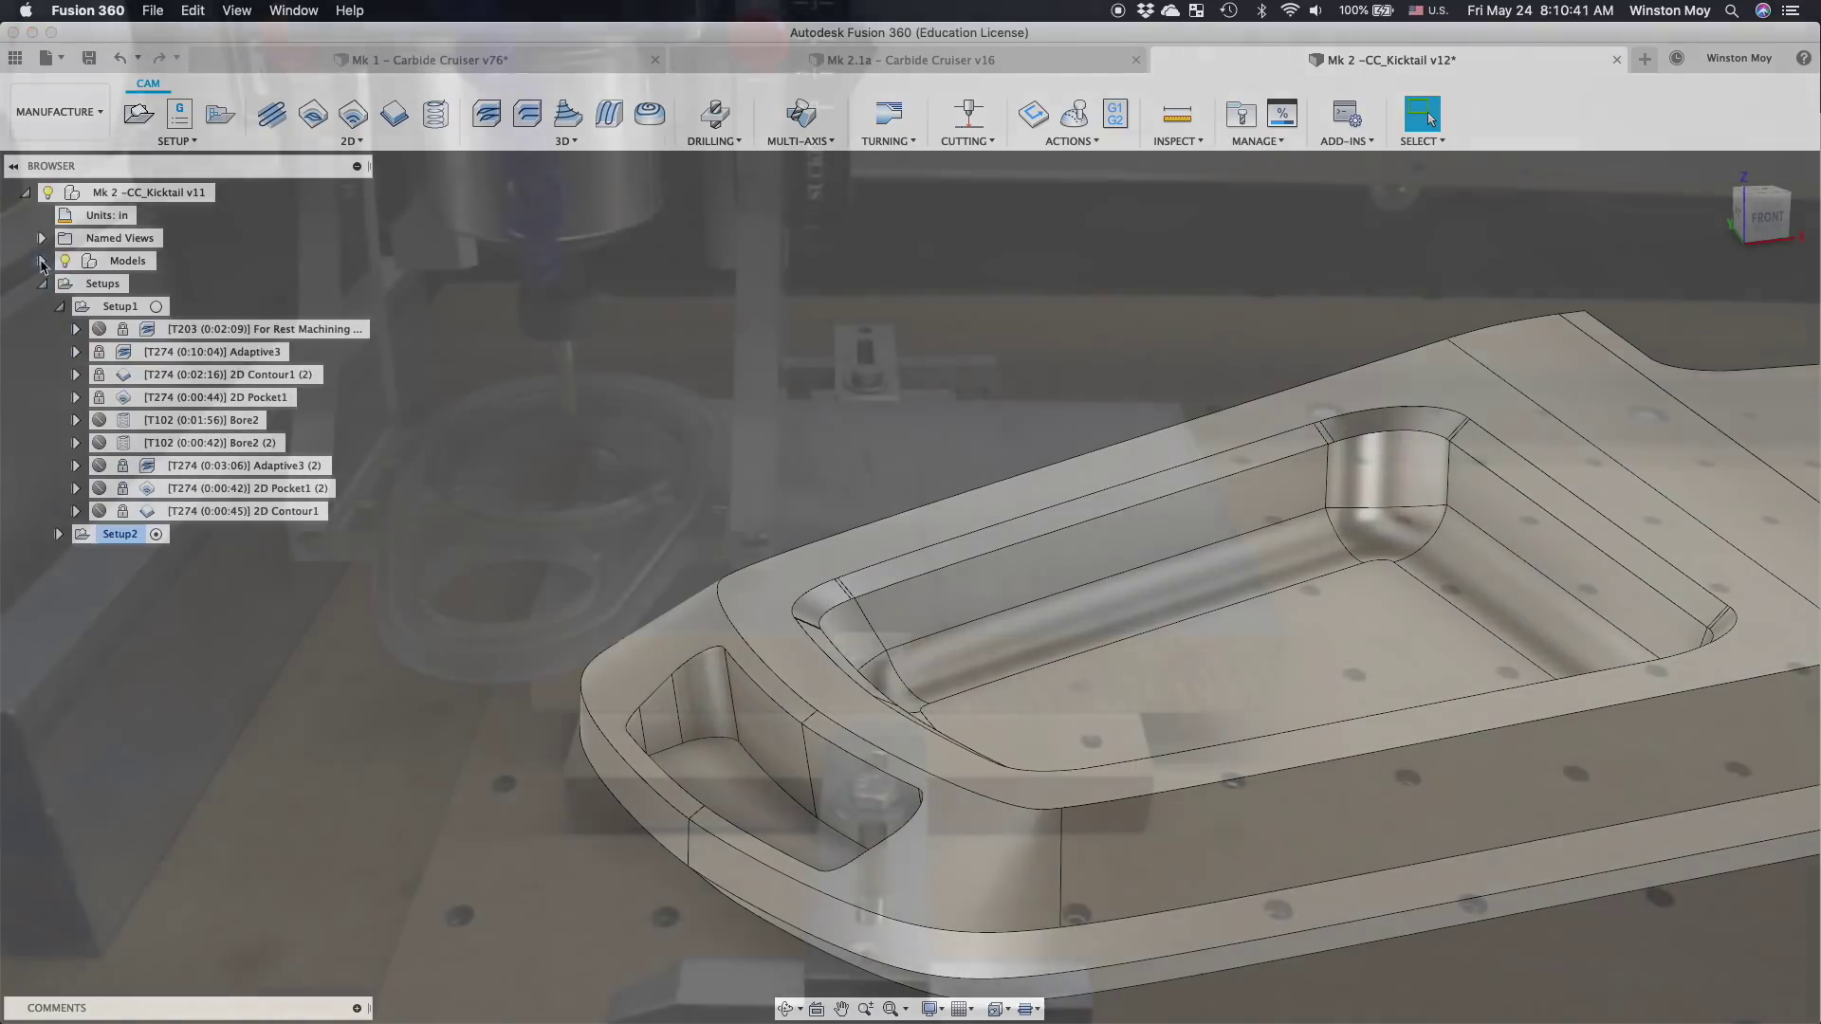